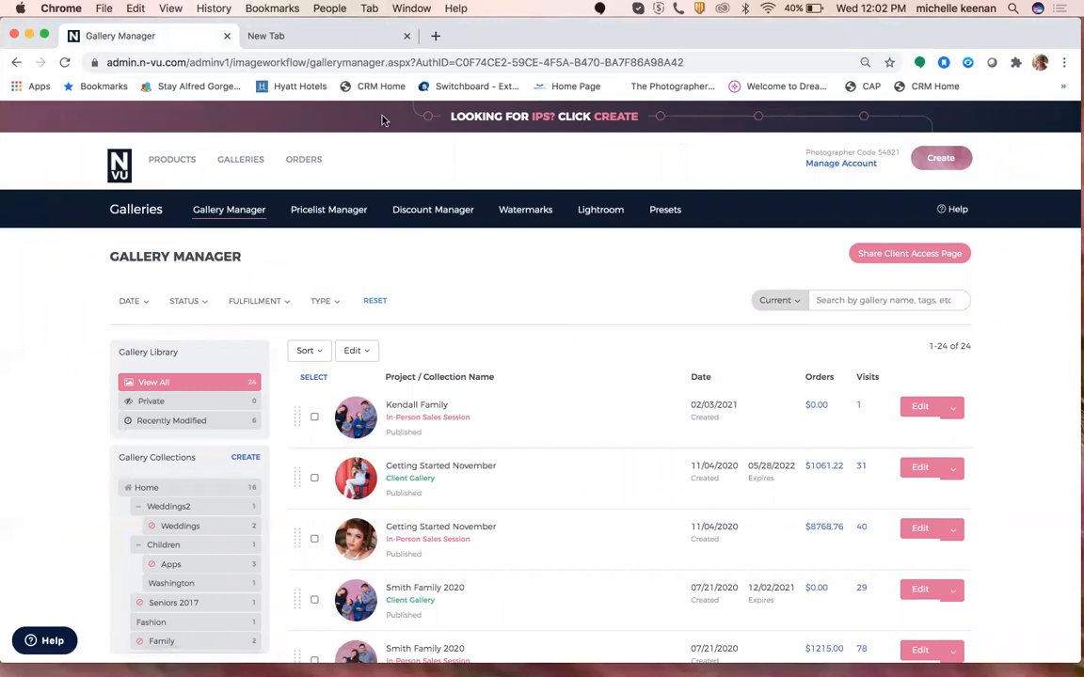
# Close the extra browser tab and open the Kendall Family gallery from Gallery Manager.
pyautogui.click(406, 37)
pyautogui.scroll(-1, 411, 190)
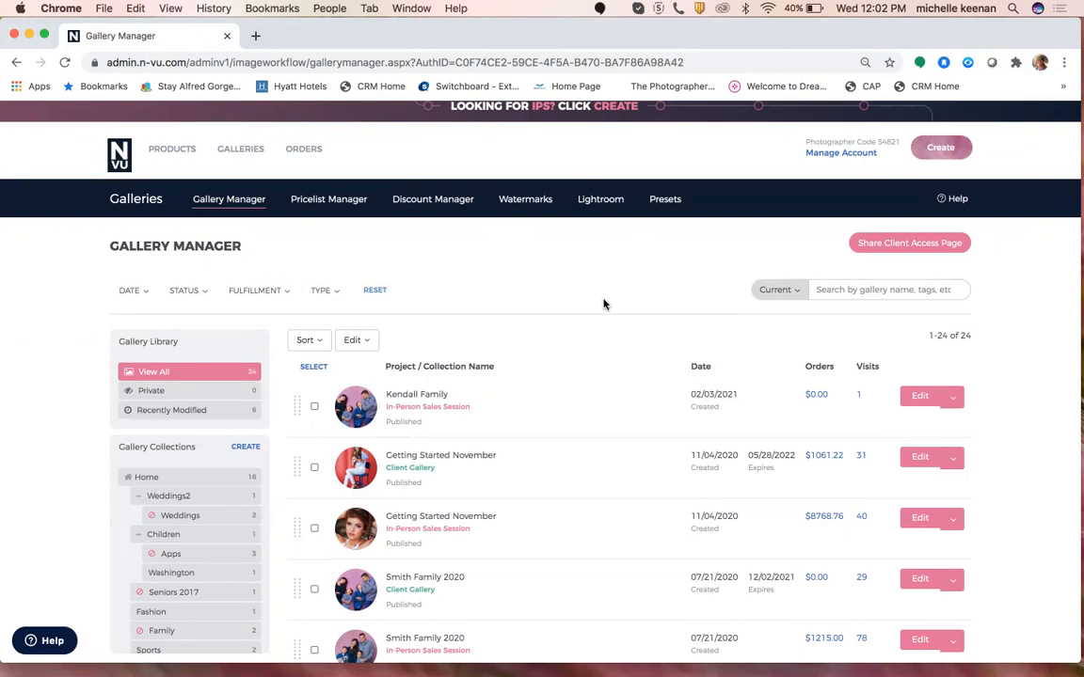
pyautogui.click(915, 403)
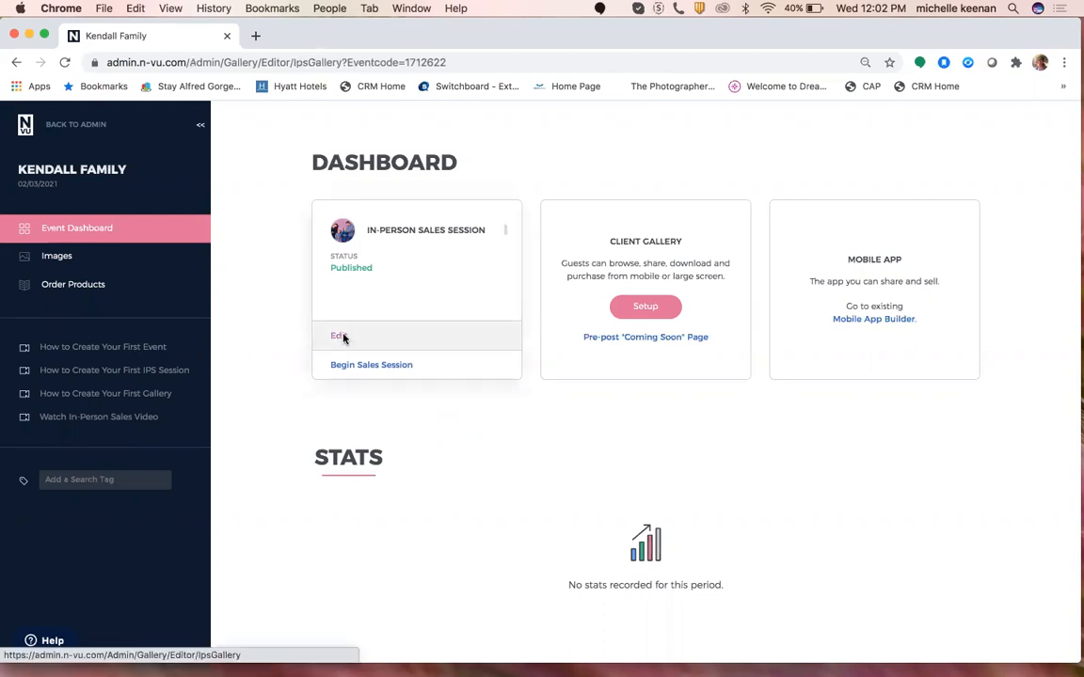
# Open the in-person sales session editor and check its Room-Vu and Selling settings.
pyautogui.click(339, 336)
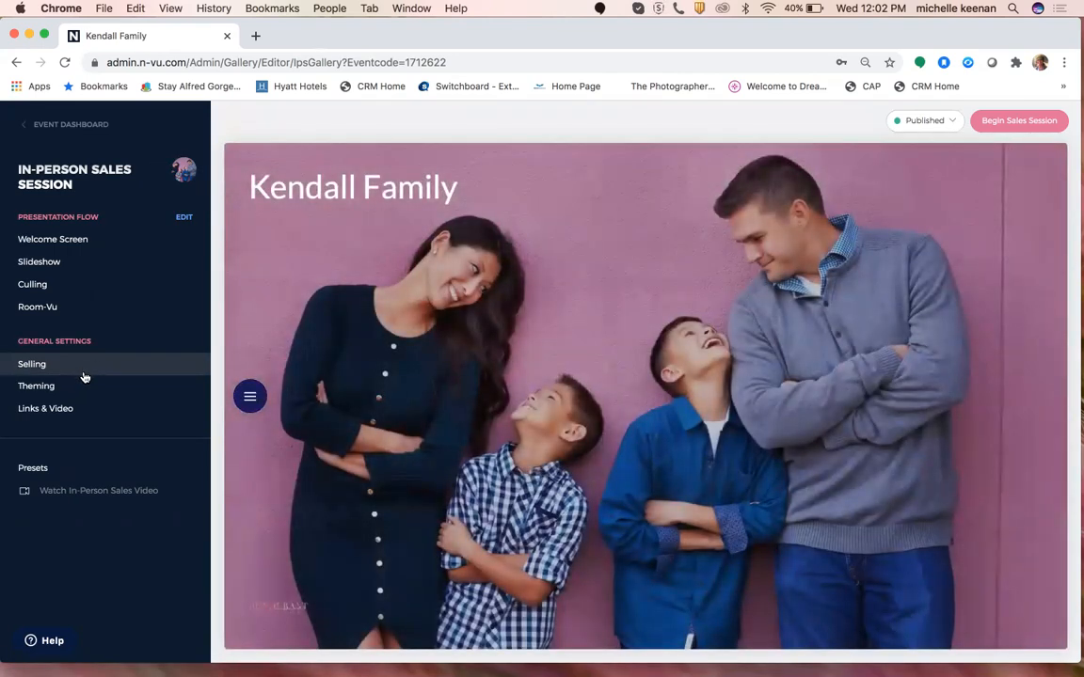
pyautogui.click(70, 308)
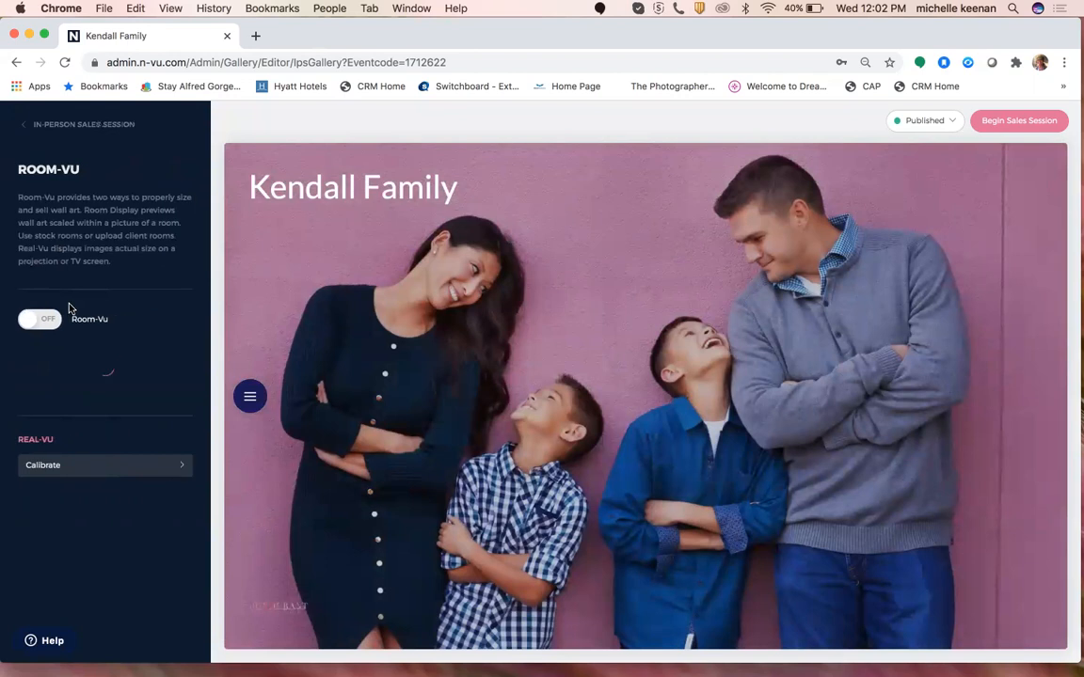
pyautogui.click(54, 122)
pyautogui.click(47, 366)
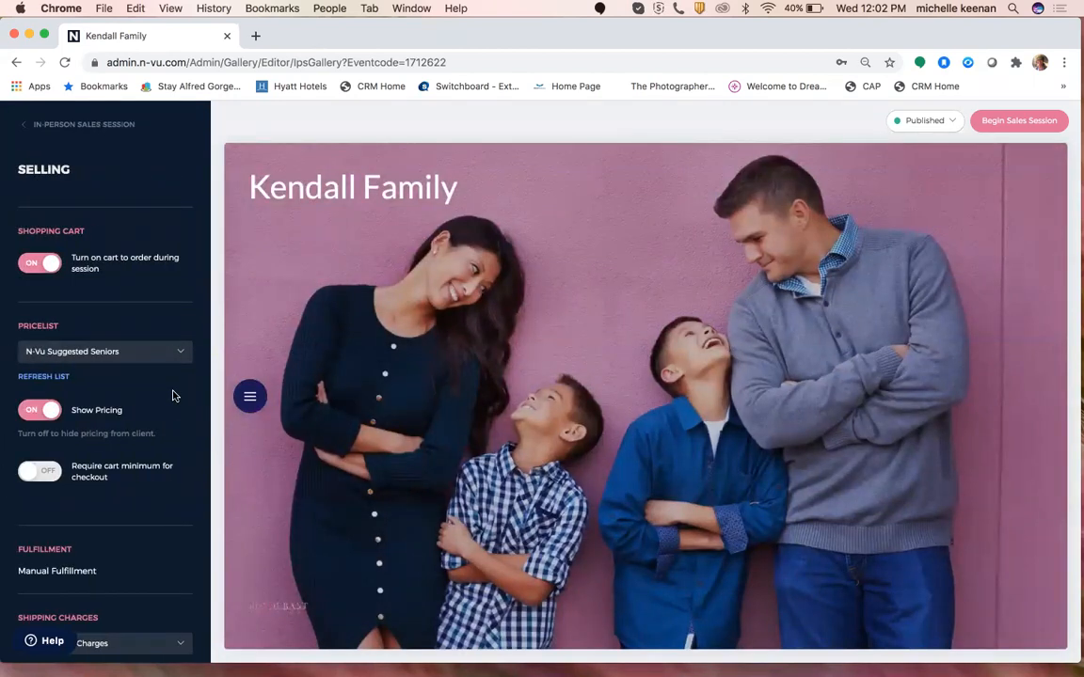
pyautogui.scroll(-3, 172, 396)
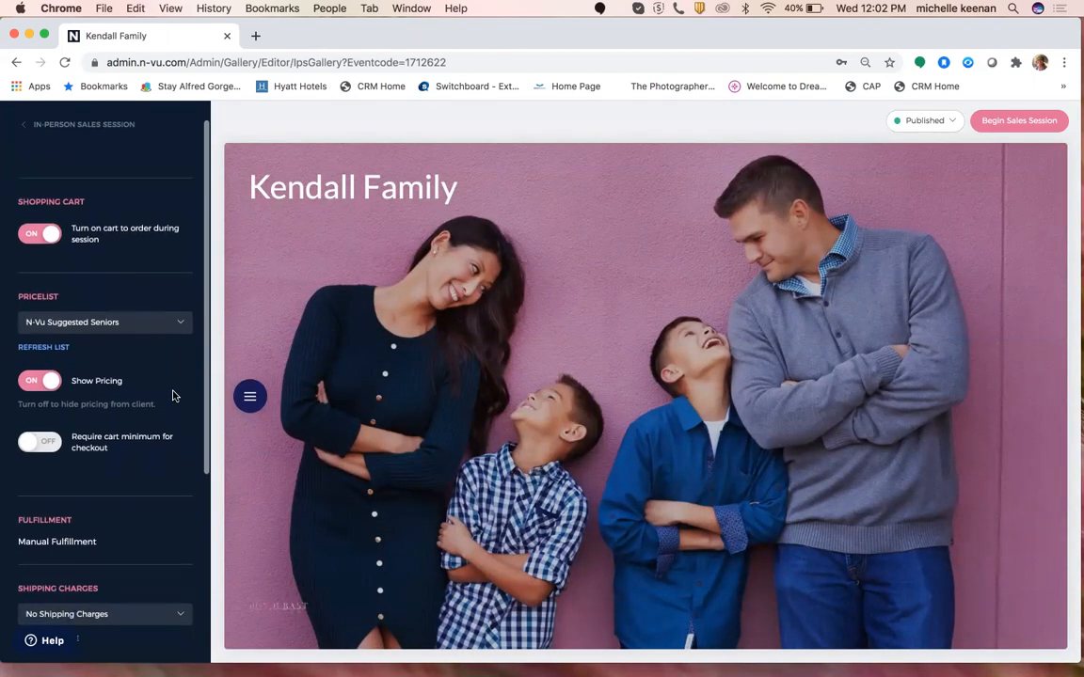
pyautogui.click(70, 127)
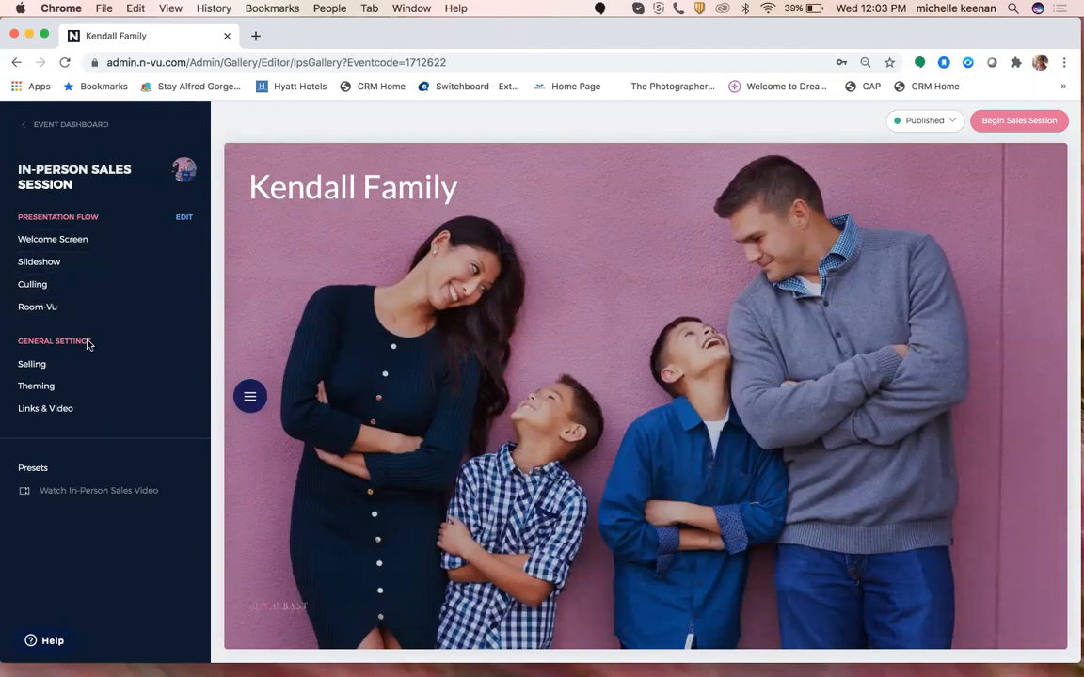
pyautogui.click(86, 389)
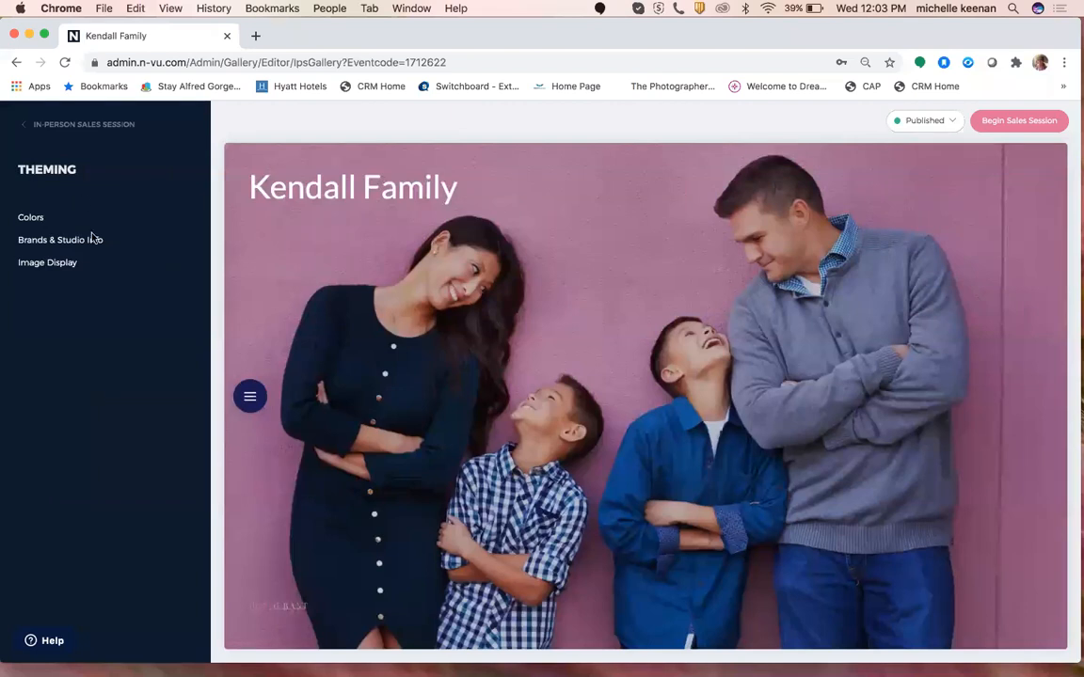
pyautogui.click(68, 265)
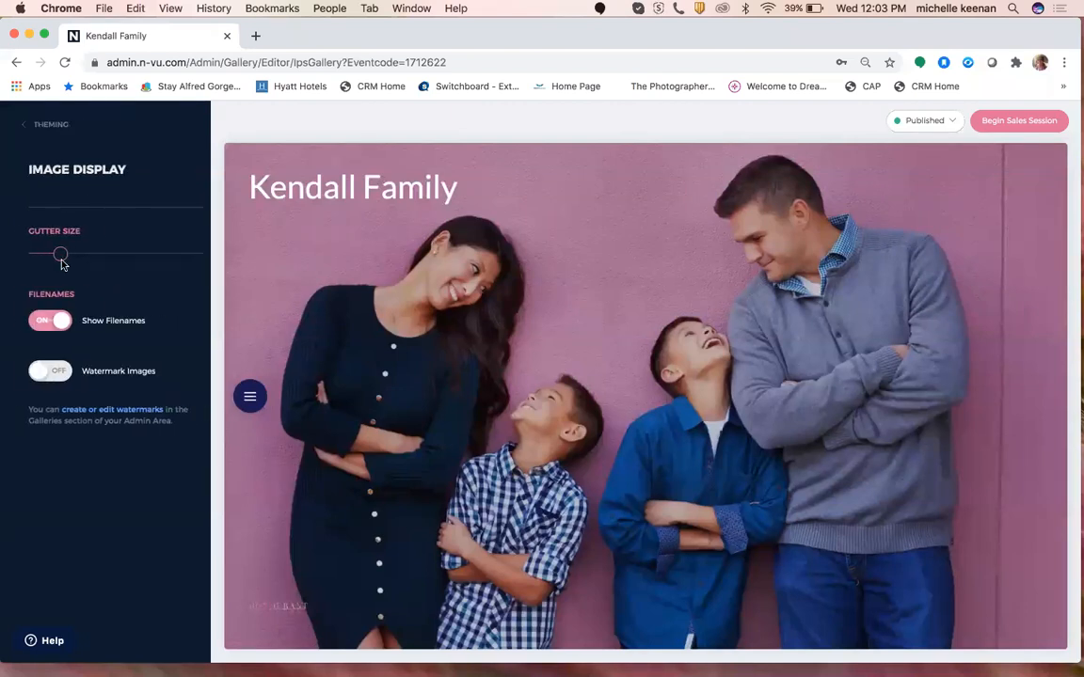
pyautogui.click(39, 121)
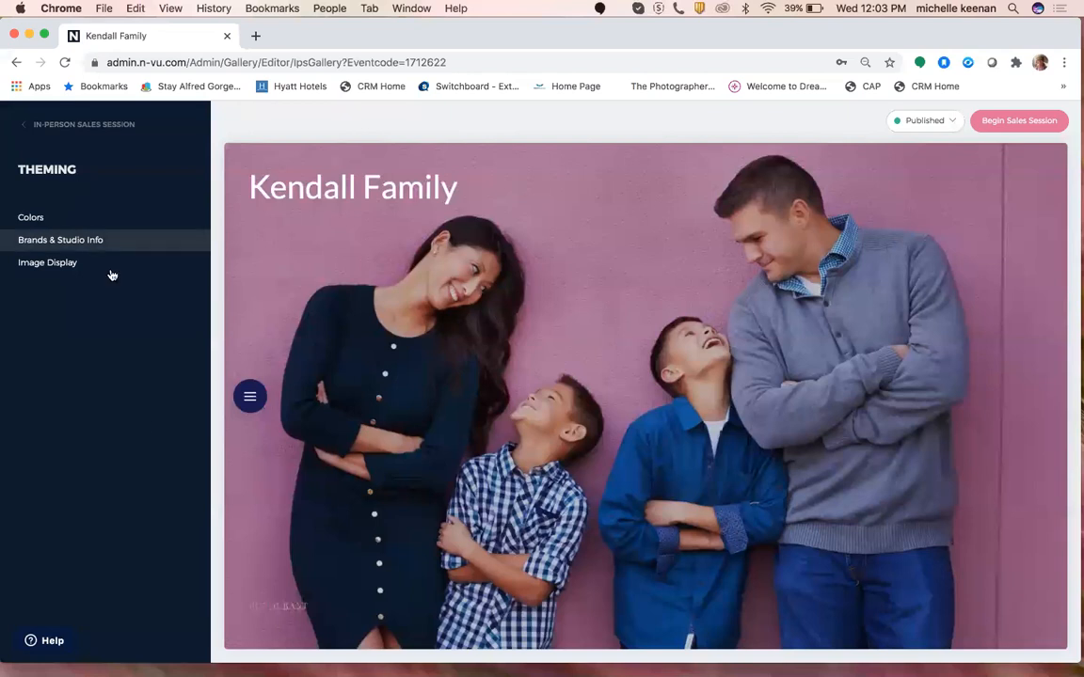
pyautogui.click(93, 128)
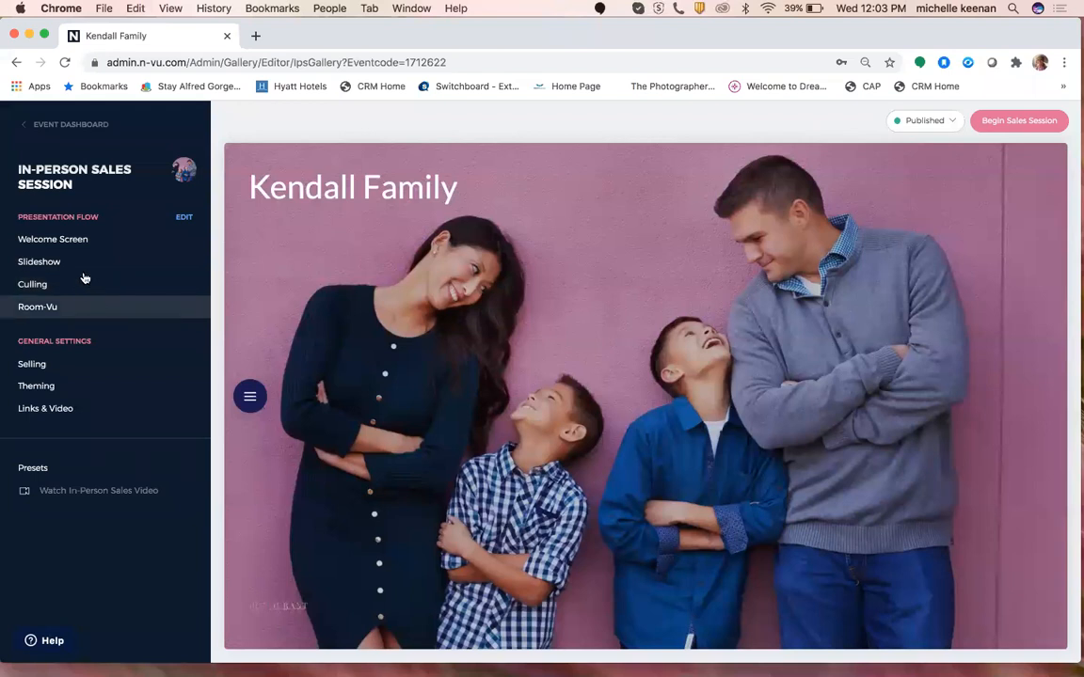
pyautogui.click(80, 363)
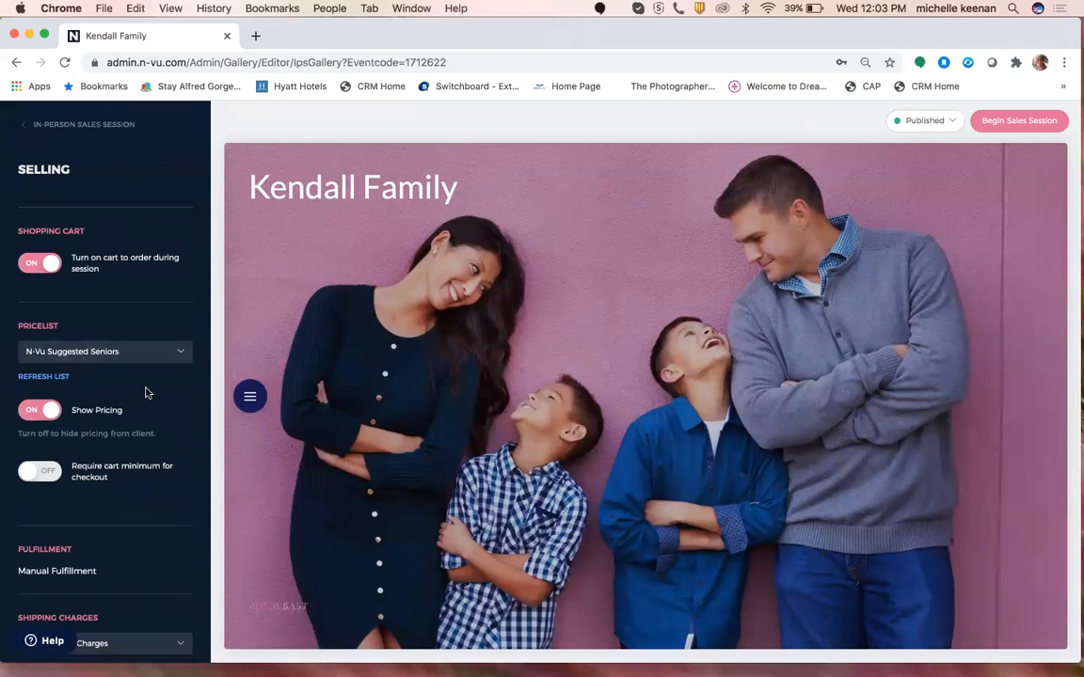
pyautogui.scroll(-3, 147, 390)
pyautogui.scroll(2, 148, 383)
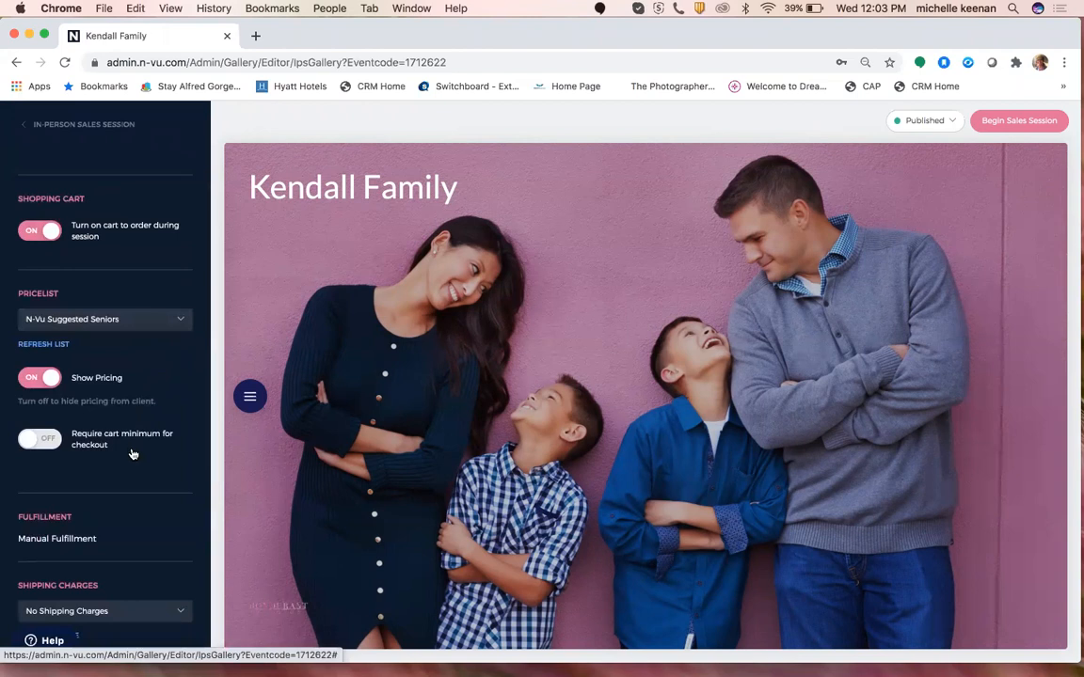
pyautogui.click(59, 124)
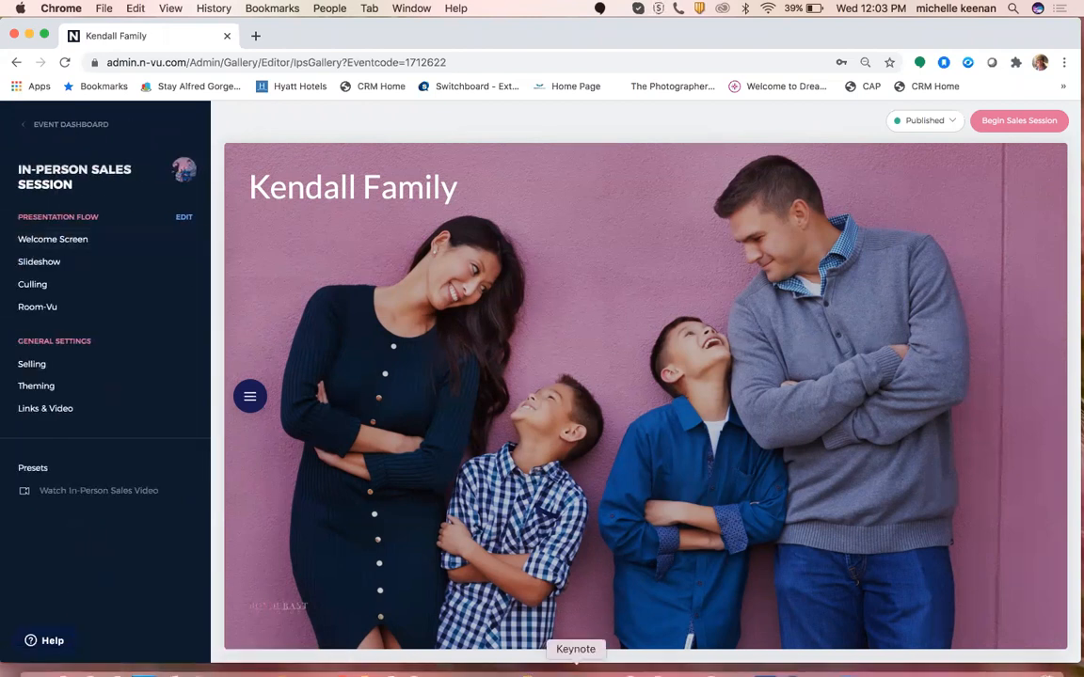
pyautogui.click(495, 658)
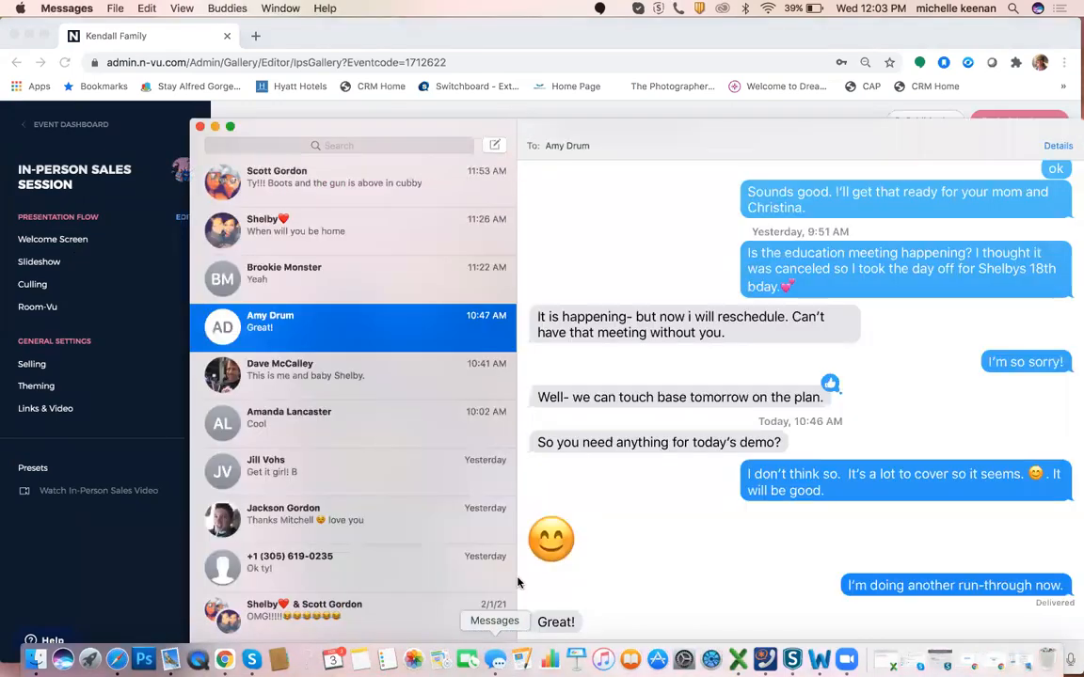
pyautogui.click(215, 126)
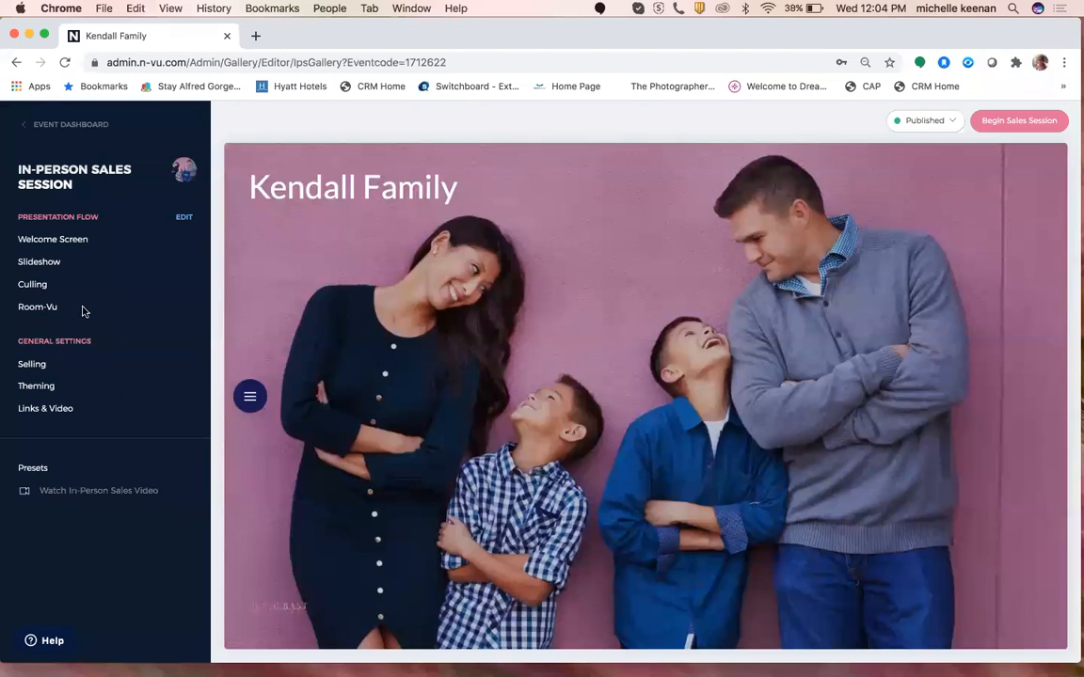
# Review the Culling favorites folders, then start the Begin In-Person Sales Session setup.
pyautogui.click(68, 283)
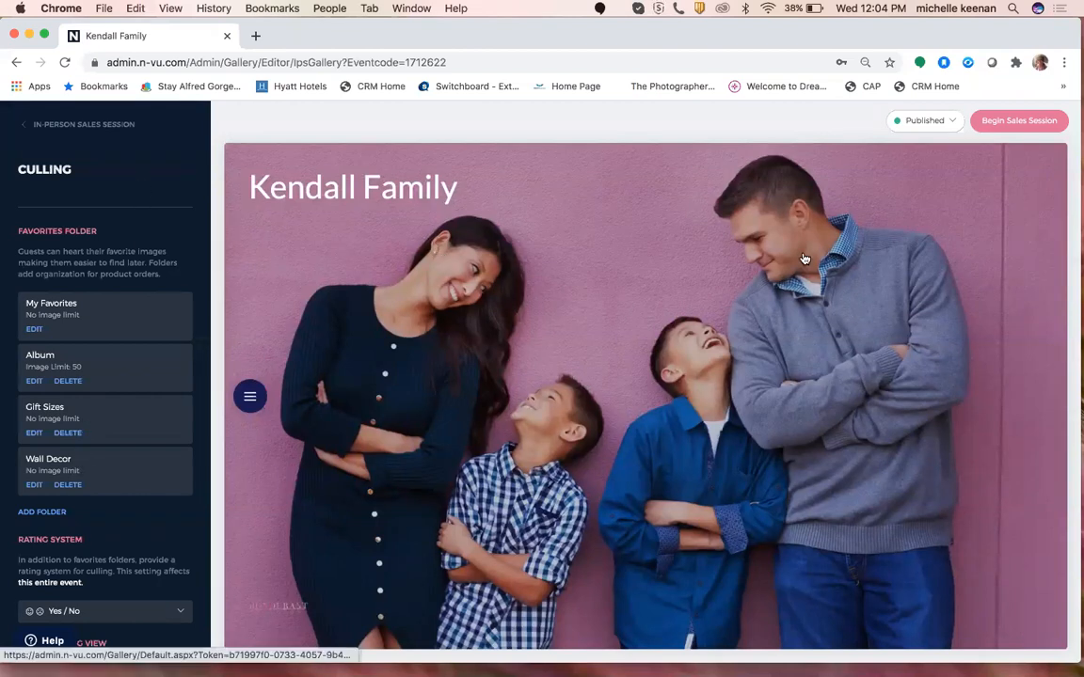
pyautogui.click(1016, 123)
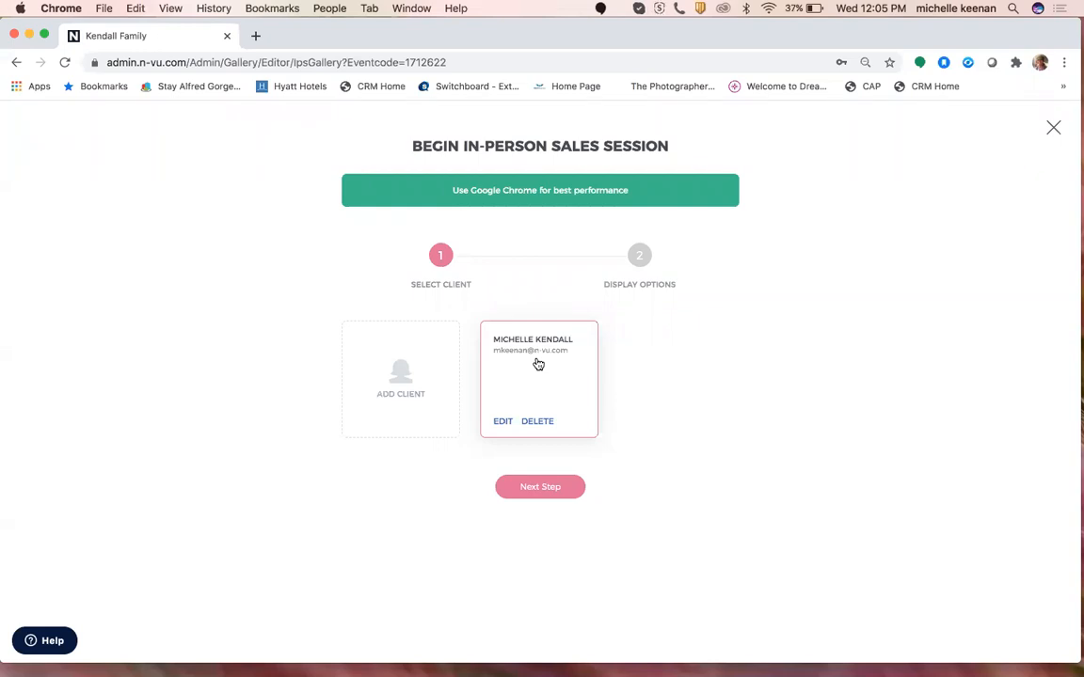
# Launch the session fullscreen in Single Screen mode and skip the opening slideshow.
pyautogui.click(540, 489)
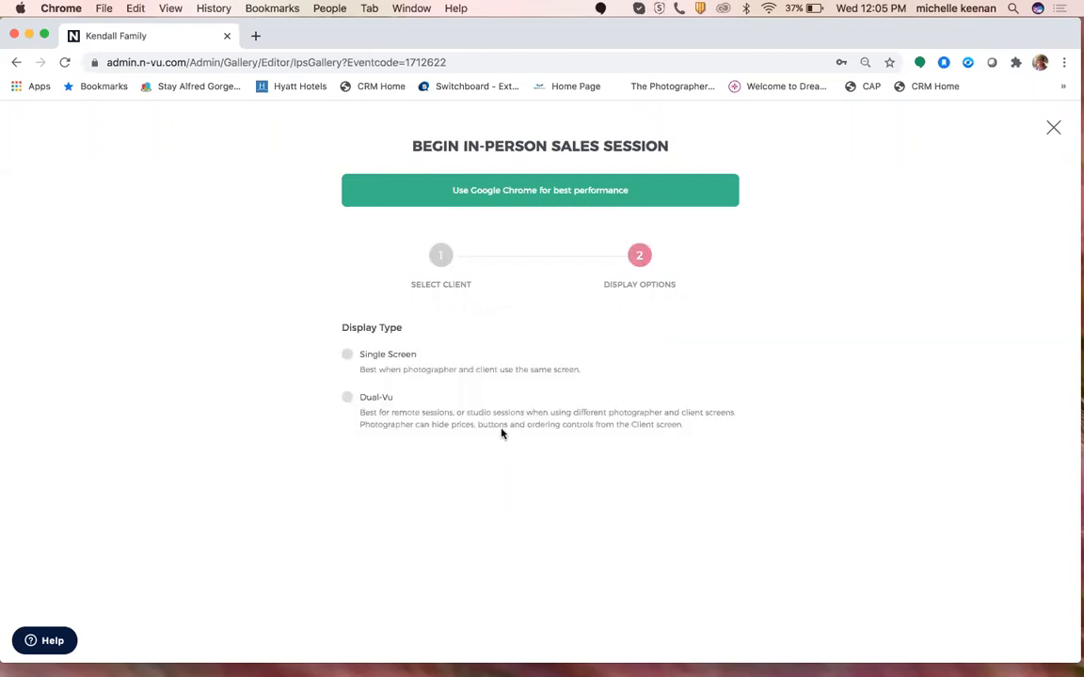
pyautogui.click(348, 357)
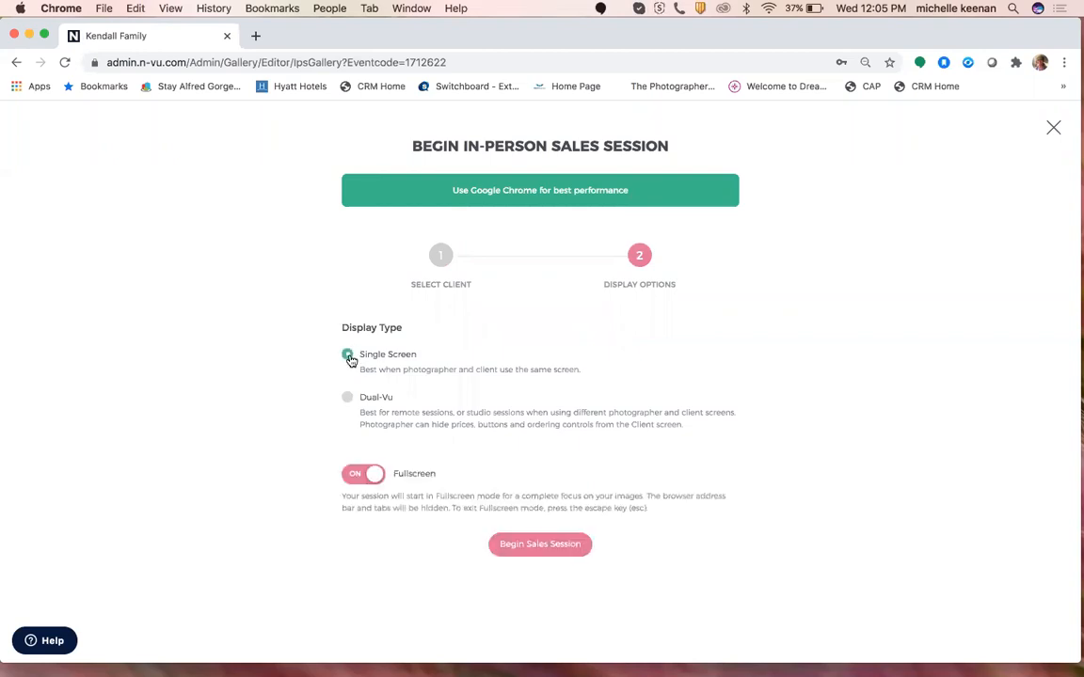
pyautogui.click(532, 551)
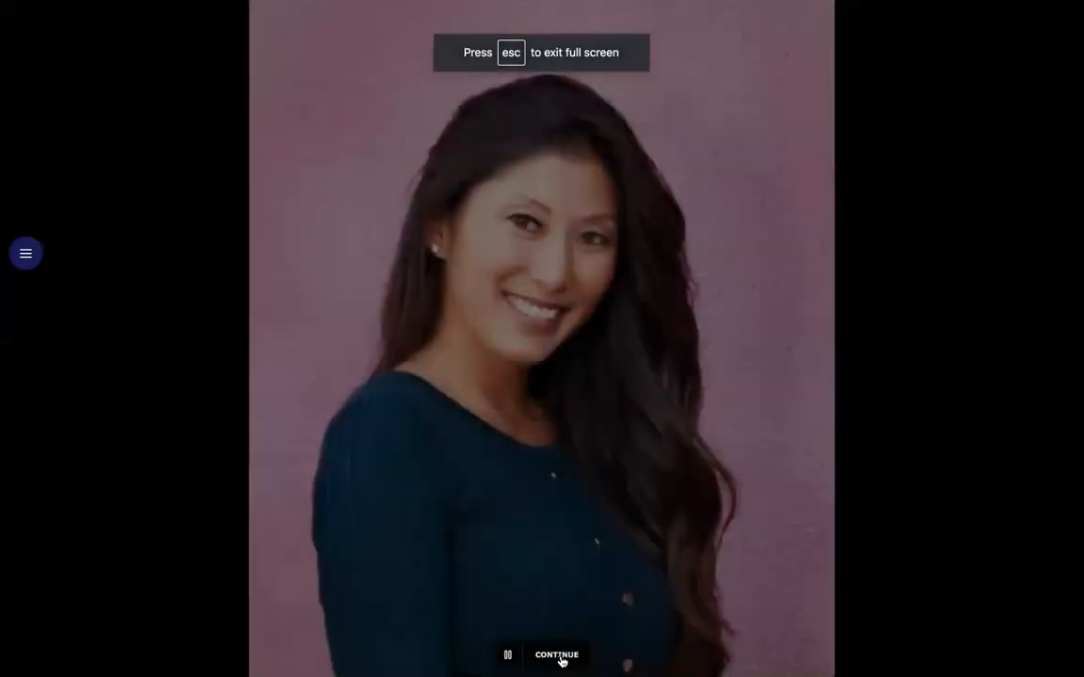
pyautogui.click(561, 656)
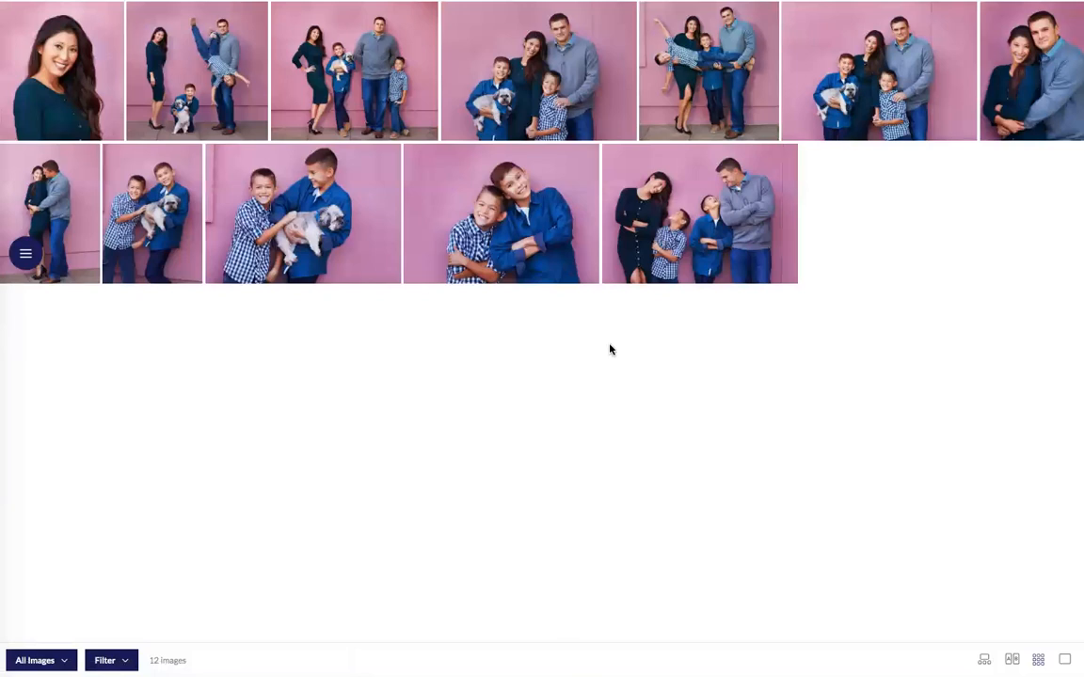
pyautogui.moveTo(532, 260)
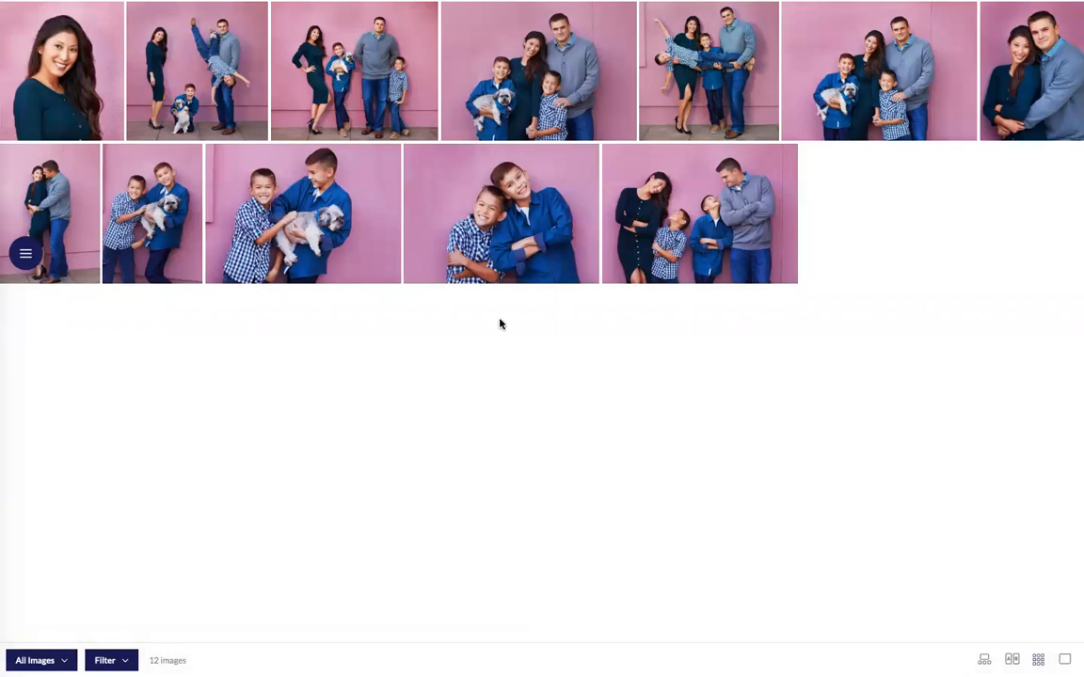
# Add the boys' photo to the Album, Gift Sizes and Wall Decor folders, rate it Yes, and show rating counts.
pyautogui.moveTo(486, 230)
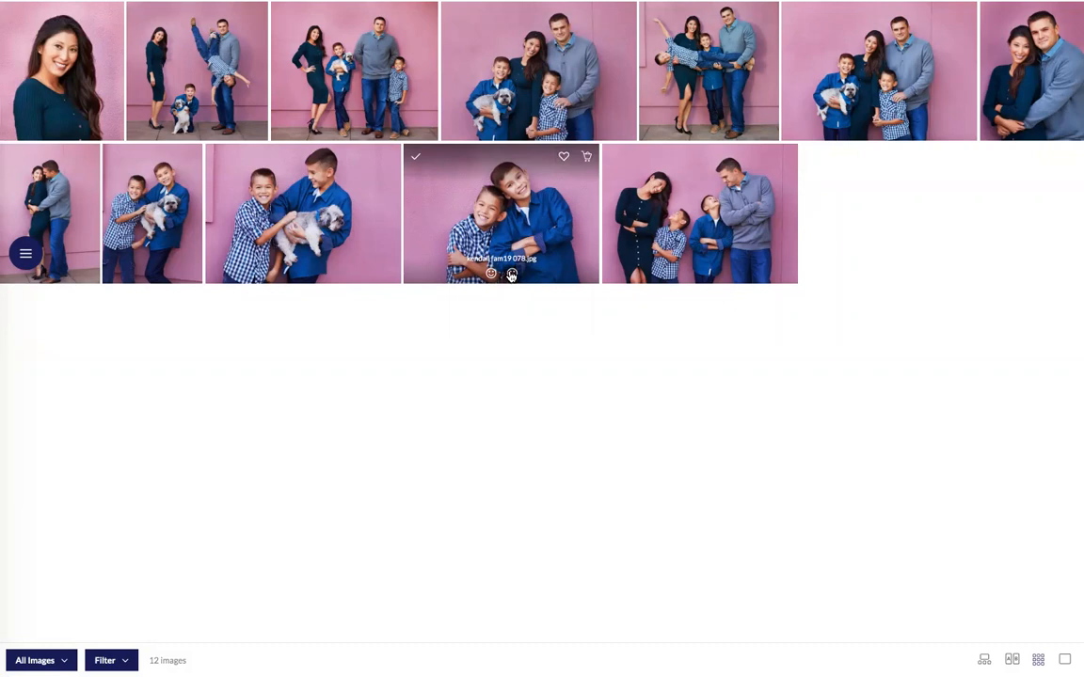
pyautogui.click(565, 158)
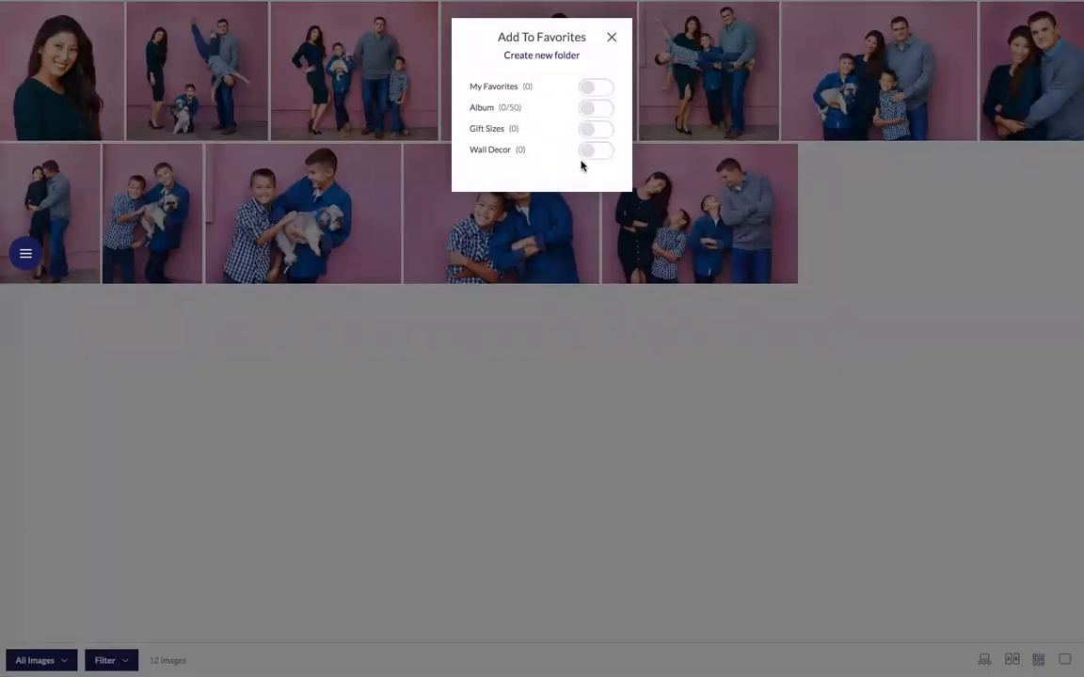
pyautogui.click(585, 110)
pyautogui.click(587, 133)
pyautogui.click(585, 153)
pyautogui.click(611, 38)
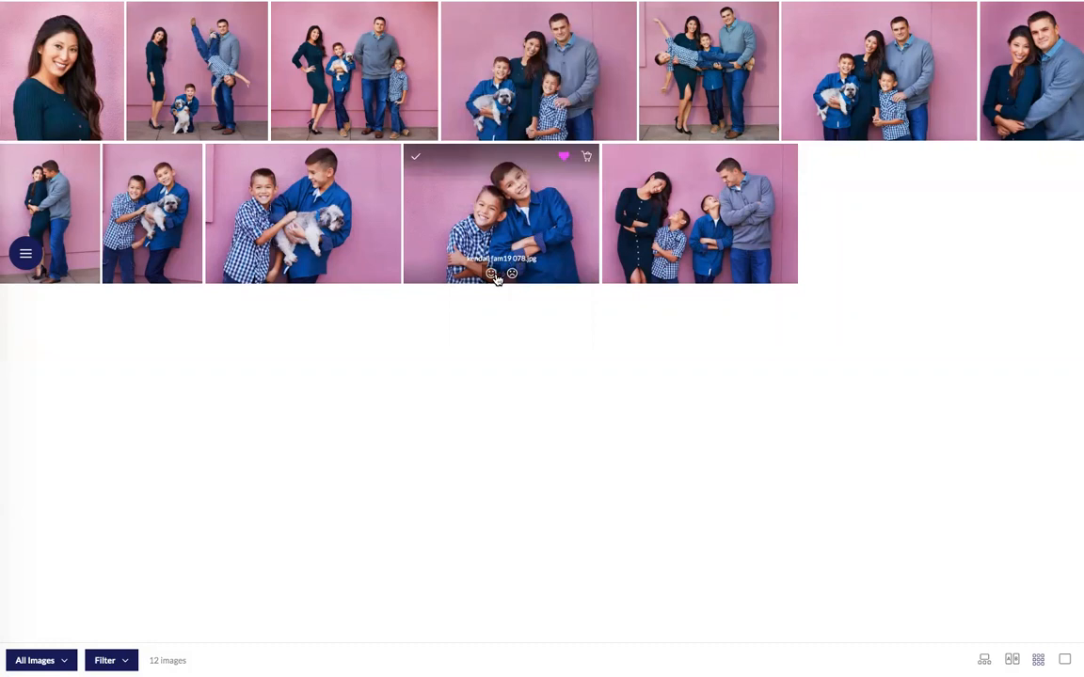
pyautogui.click(492, 274)
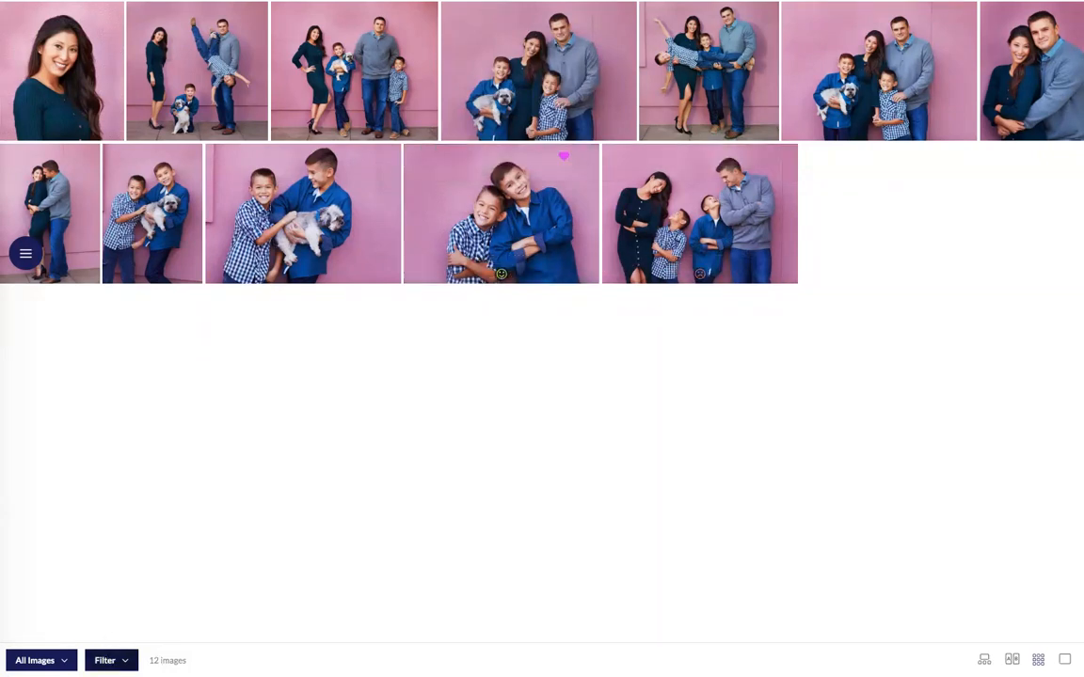
pyautogui.click(111, 660)
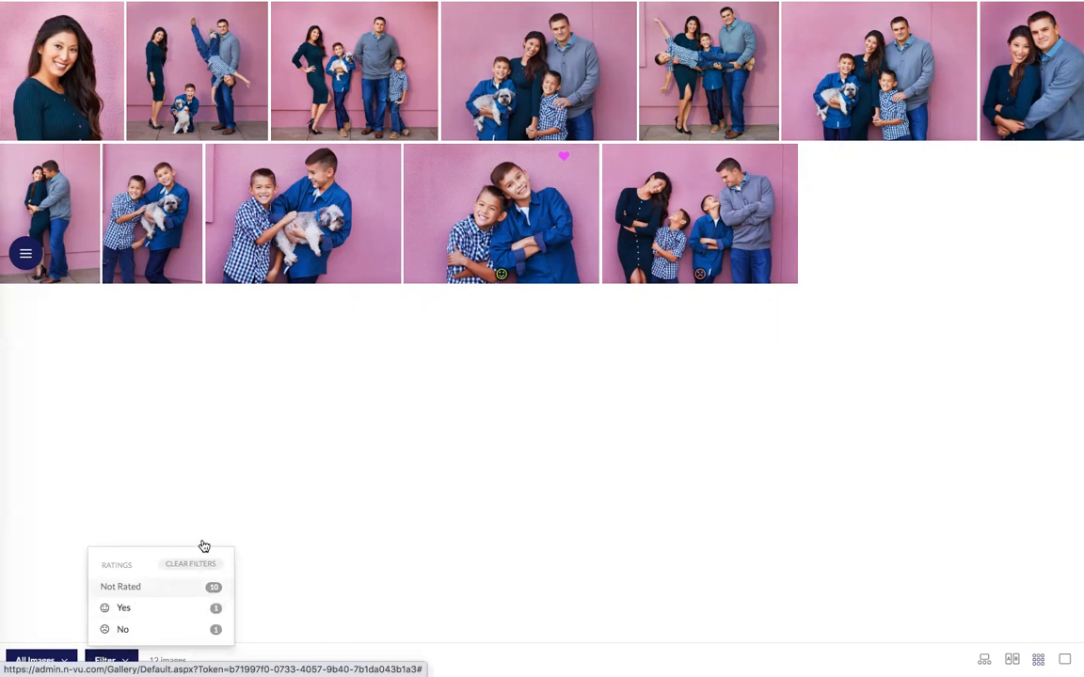
# Rate both boys-with-dog photos and four first-row photos Yes, and the woman's solo portrait No.
pyautogui.click(292, 274)
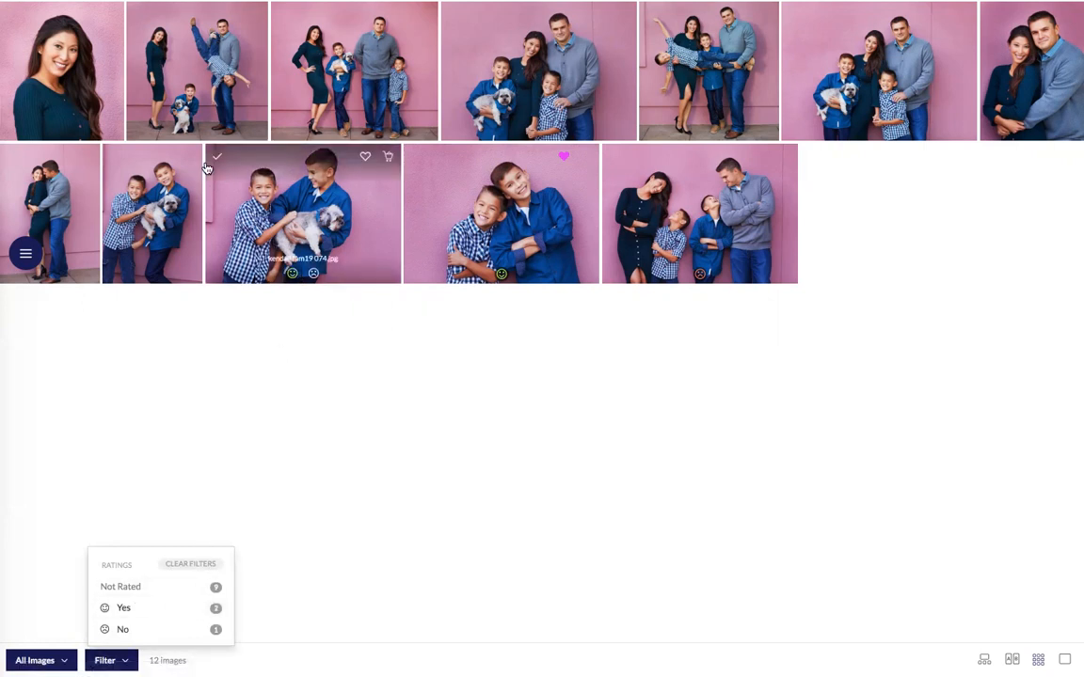
pyautogui.click(187, 131)
pyautogui.click(344, 131)
pyautogui.click(527, 131)
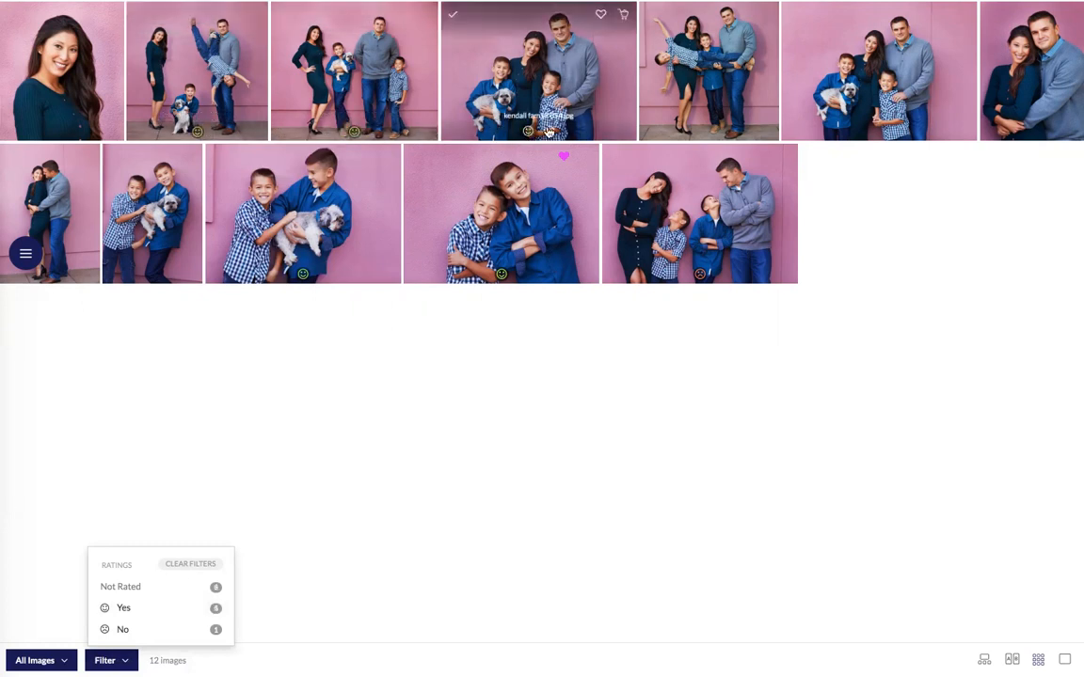
pyautogui.click(708, 131)
pyautogui.click(73, 131)
pyautogui.click(129, 272)
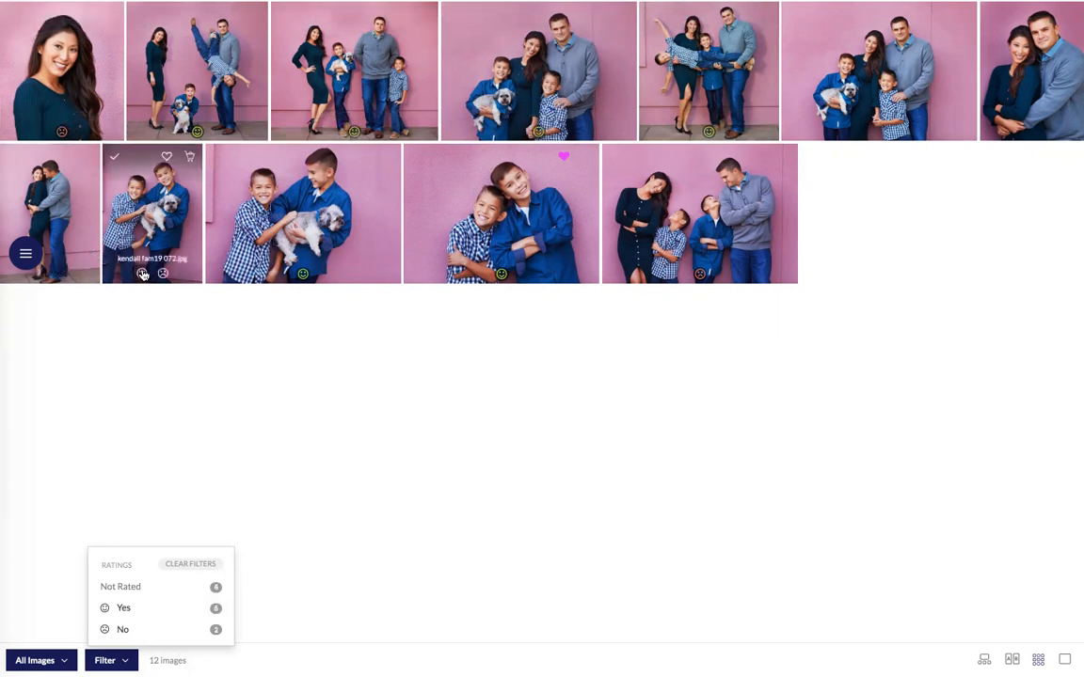
pyautogui.click(61, 602)
pyautogui.click(66, 661)
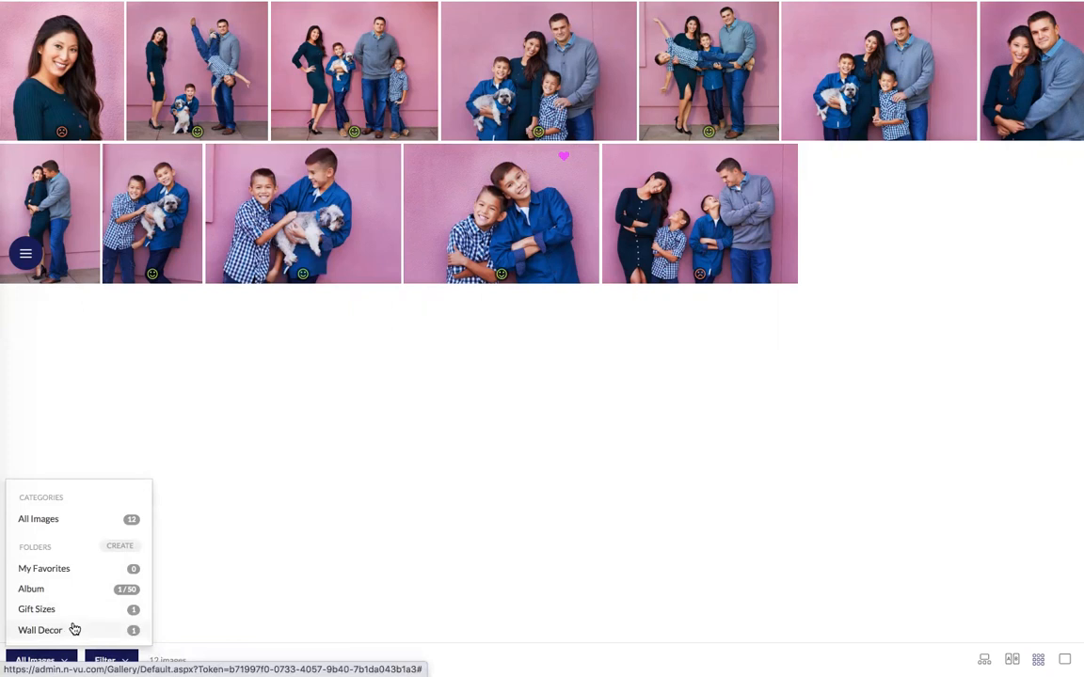
# Create a new favorites folder named 'grandma f'.
pyautogui.click(129, 547)
pyautogui.click(525, 90)
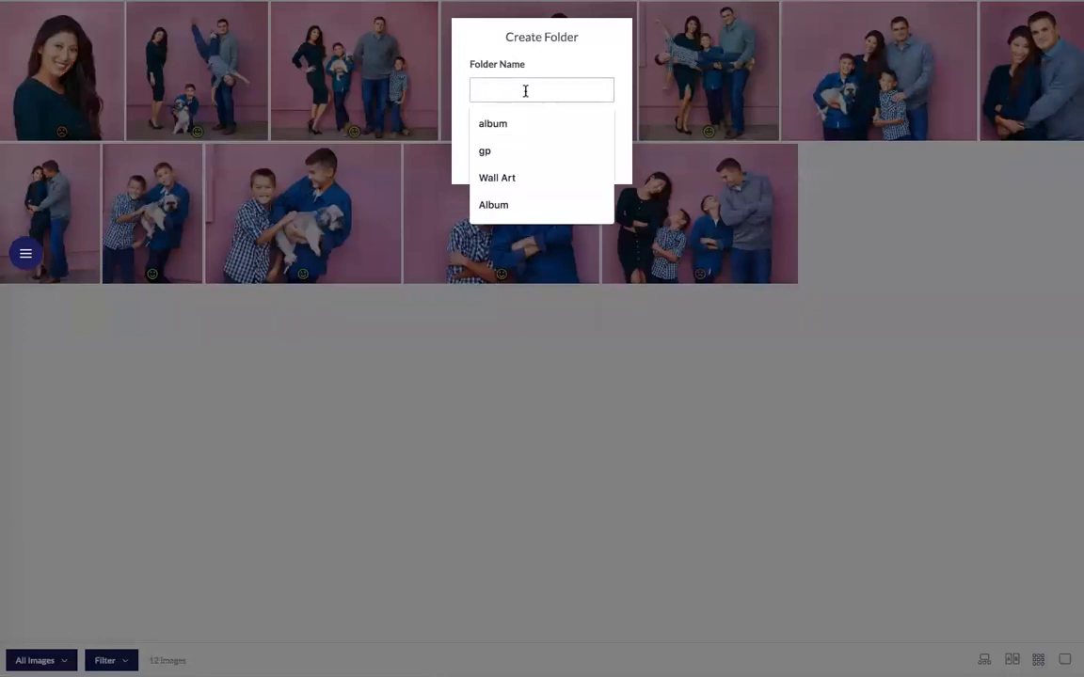
pyautogui.write('grandma f')
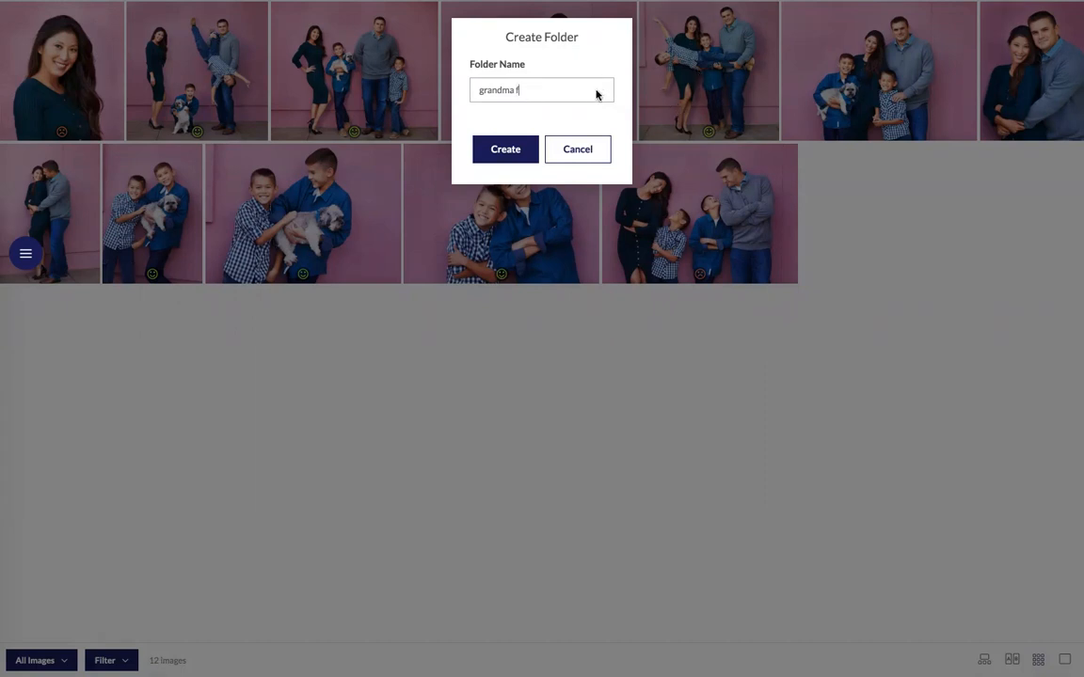
pyautogui.click(505, 149)
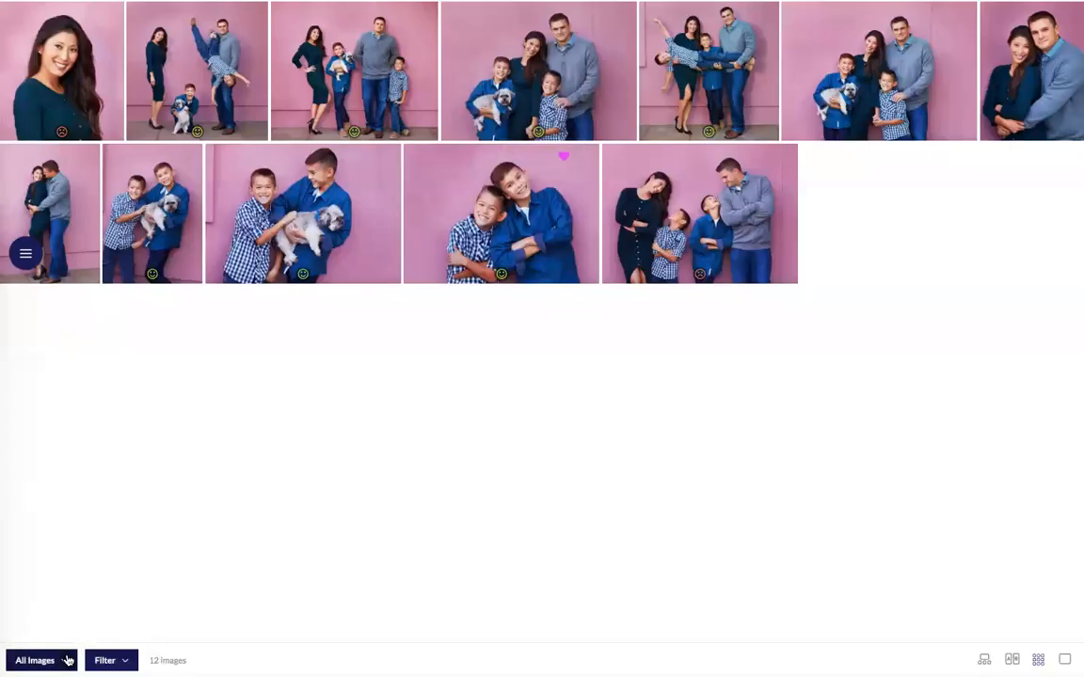
pyautogui.click(68, 658)
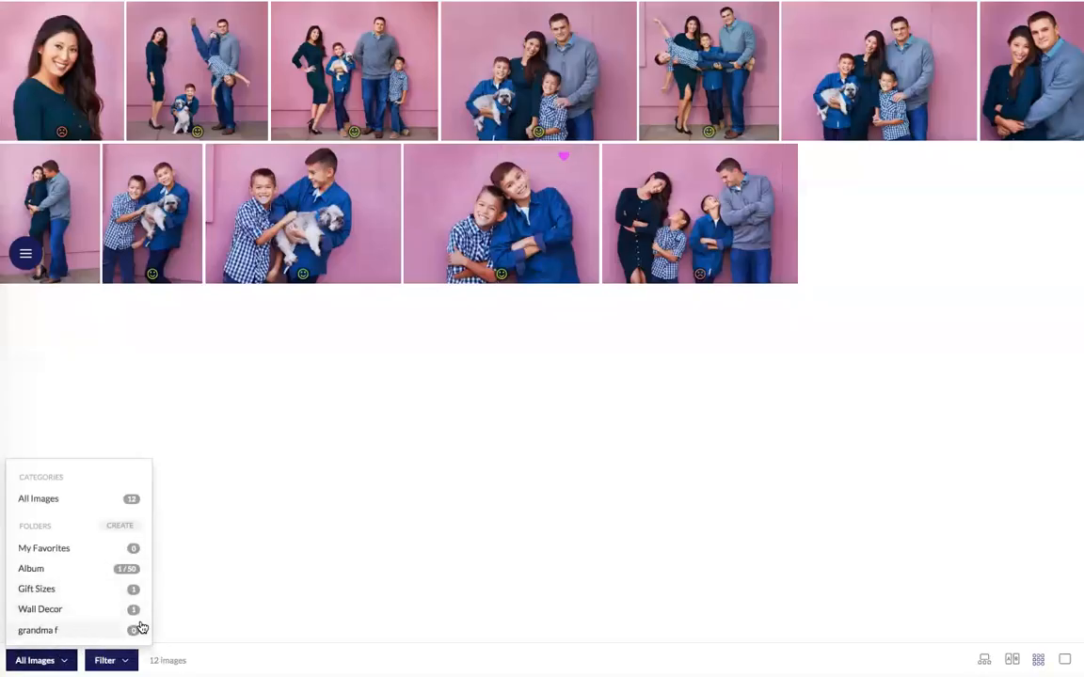
# Put the wide boys-with-dog photo in 'grandma f' and view the family photo full size.
pyautogui.click(365, 156)
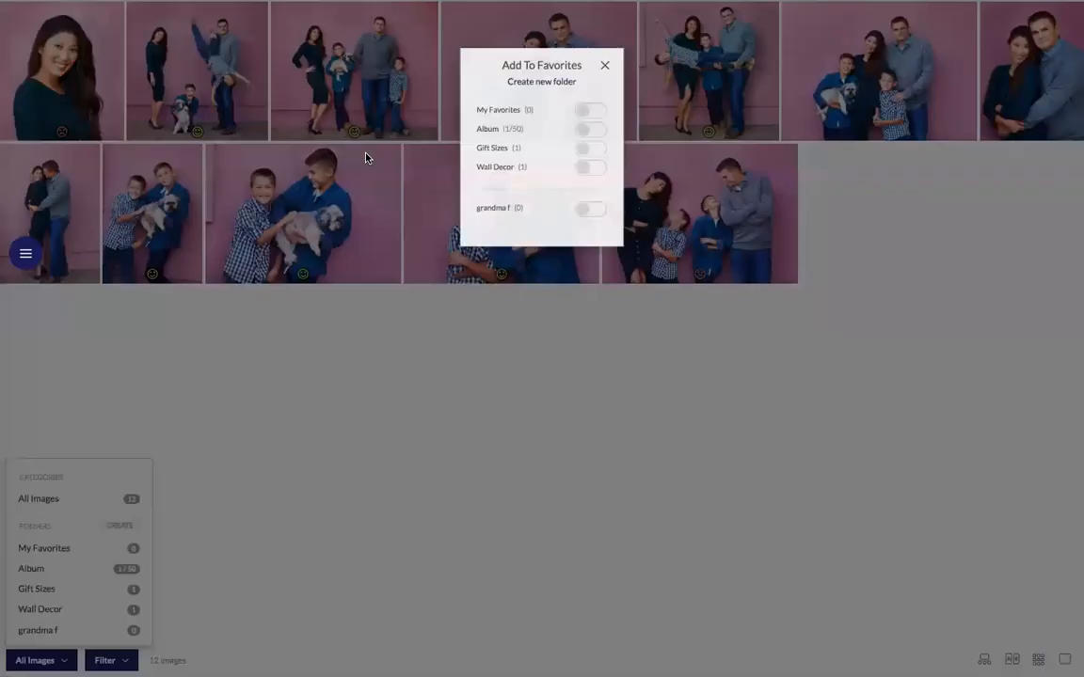
pyautogui.click(591, 196)
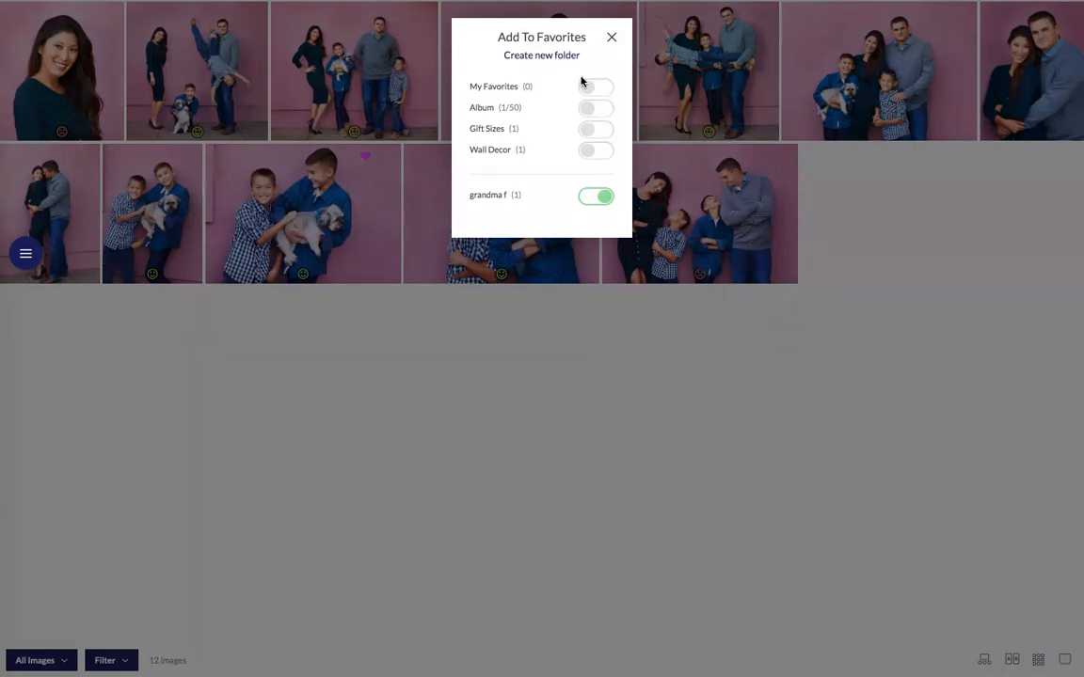
pyautogui.click(612, 39)
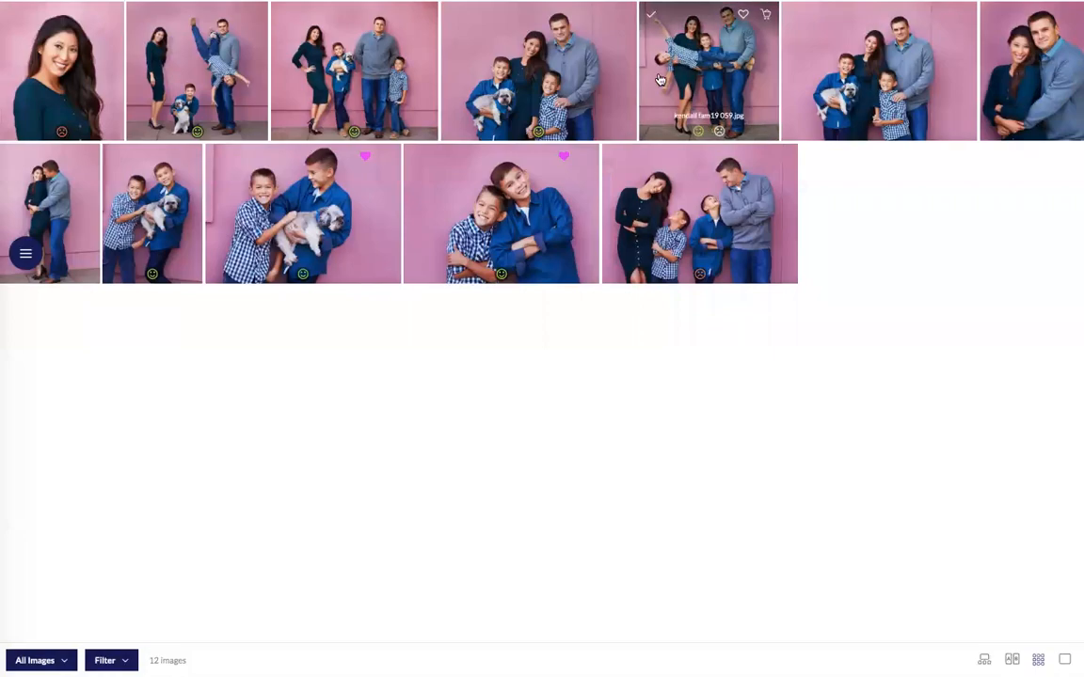
pyautogui.click(557, 87)
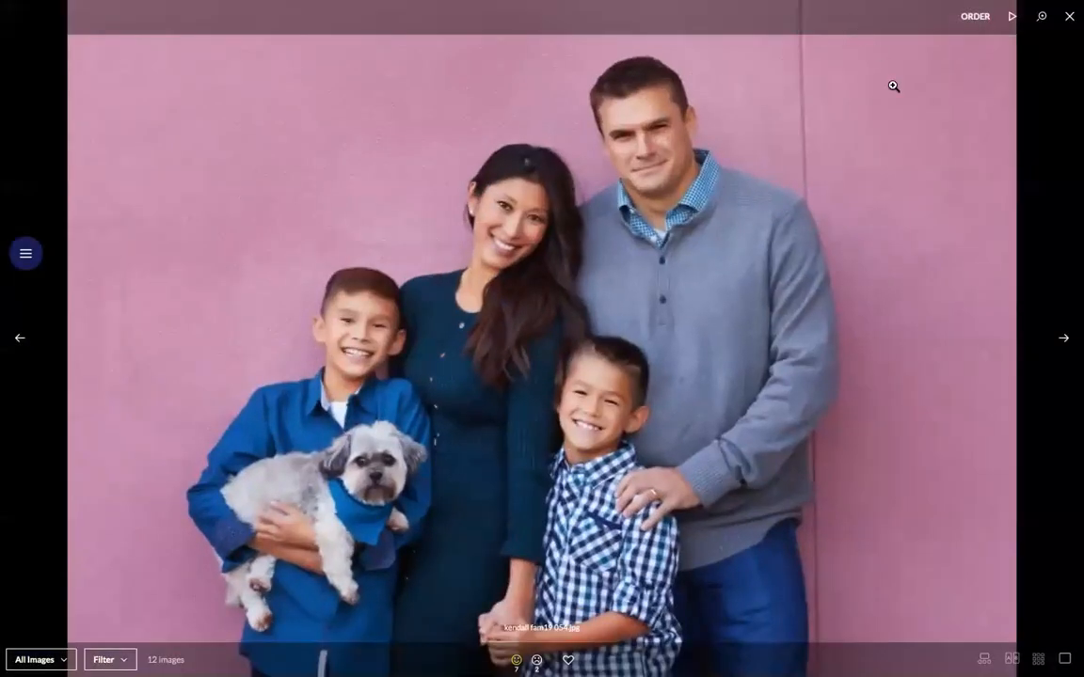
# Add a 24 x 30 print of the family photo to the cart.
pyautogui.click(974, 17)
pyautogui.click(985, 93)
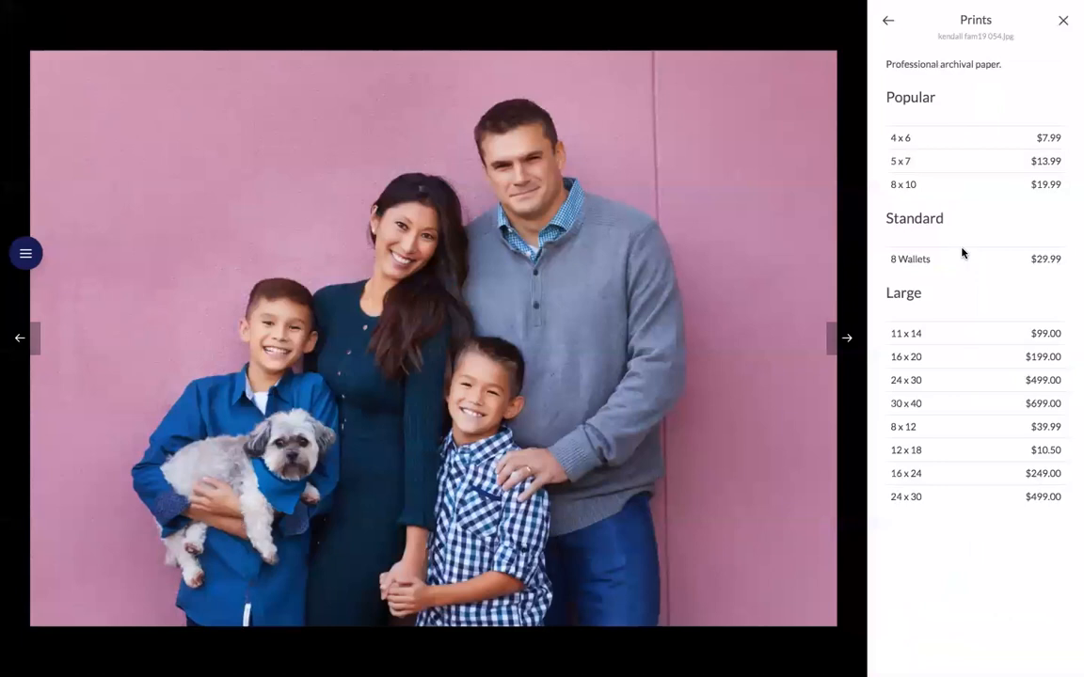
pyautogui.click(929, 378)
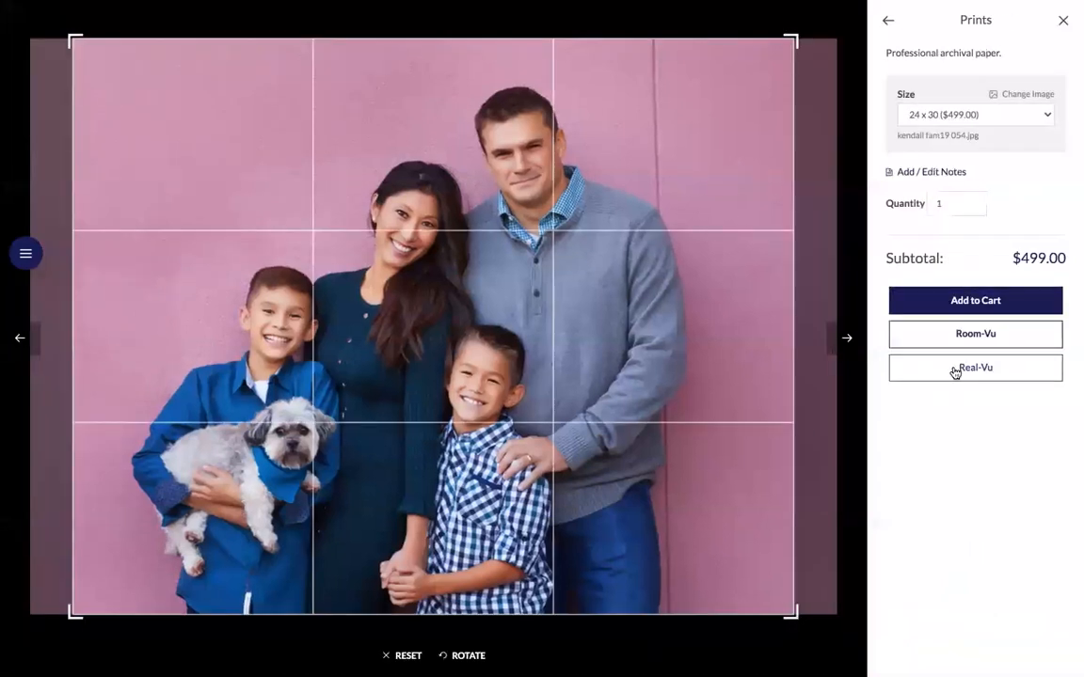
pyautogui.click(970, 301)
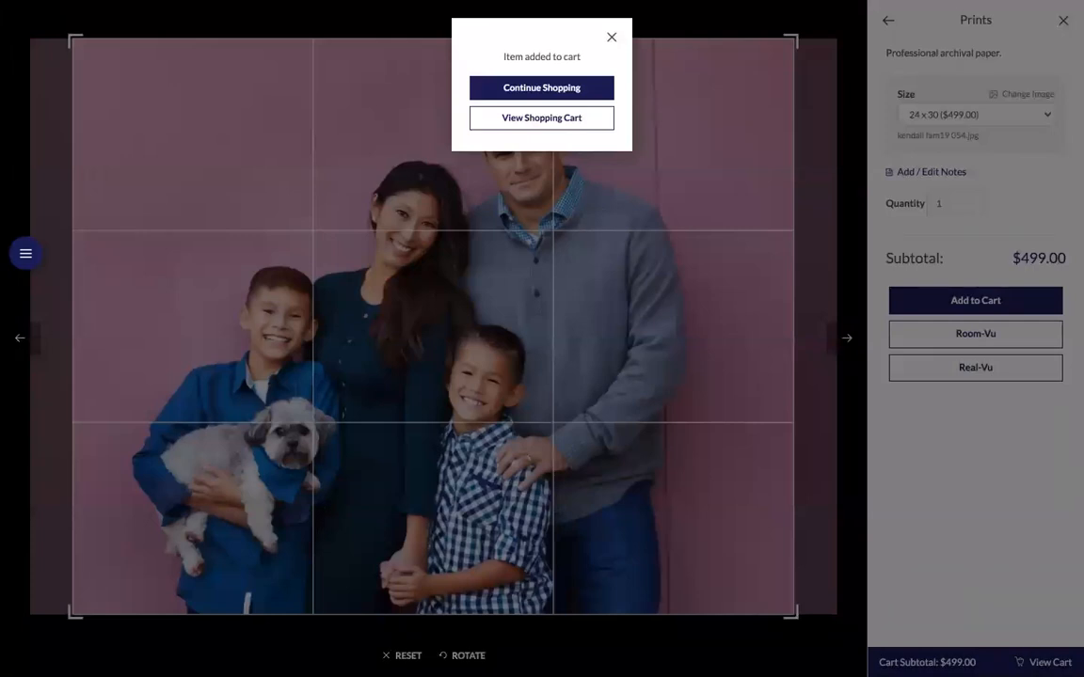
pyautogui.click(550, 122)
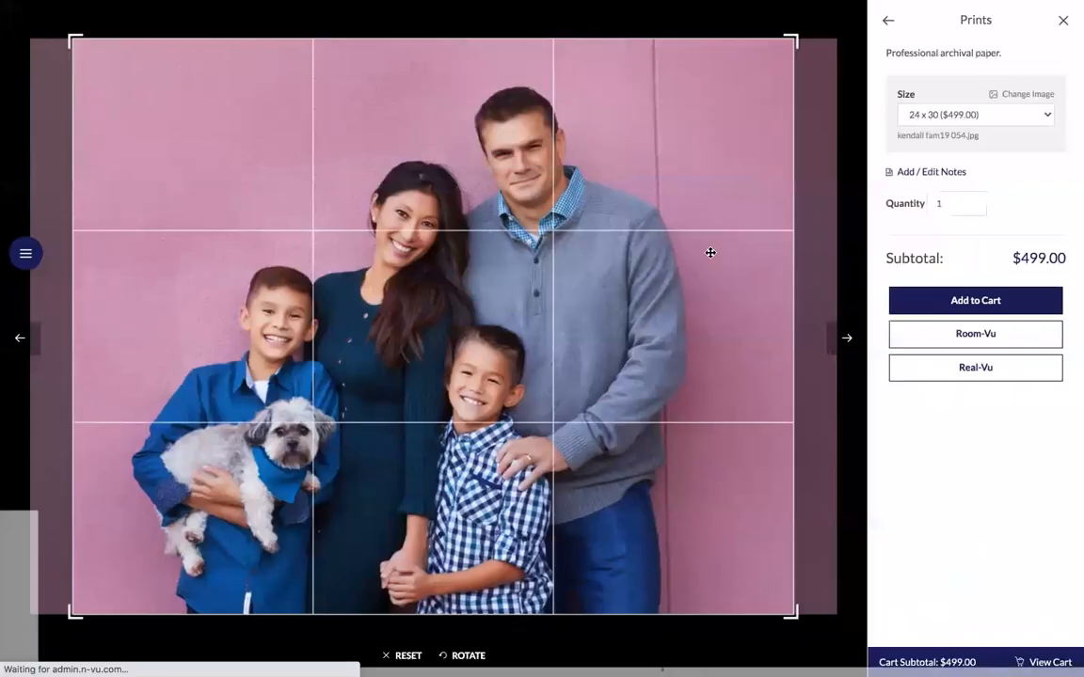
# Check out with the saved shipping address and In Person Payment, and place the $499 order.
pyautogui.click(779, 417)
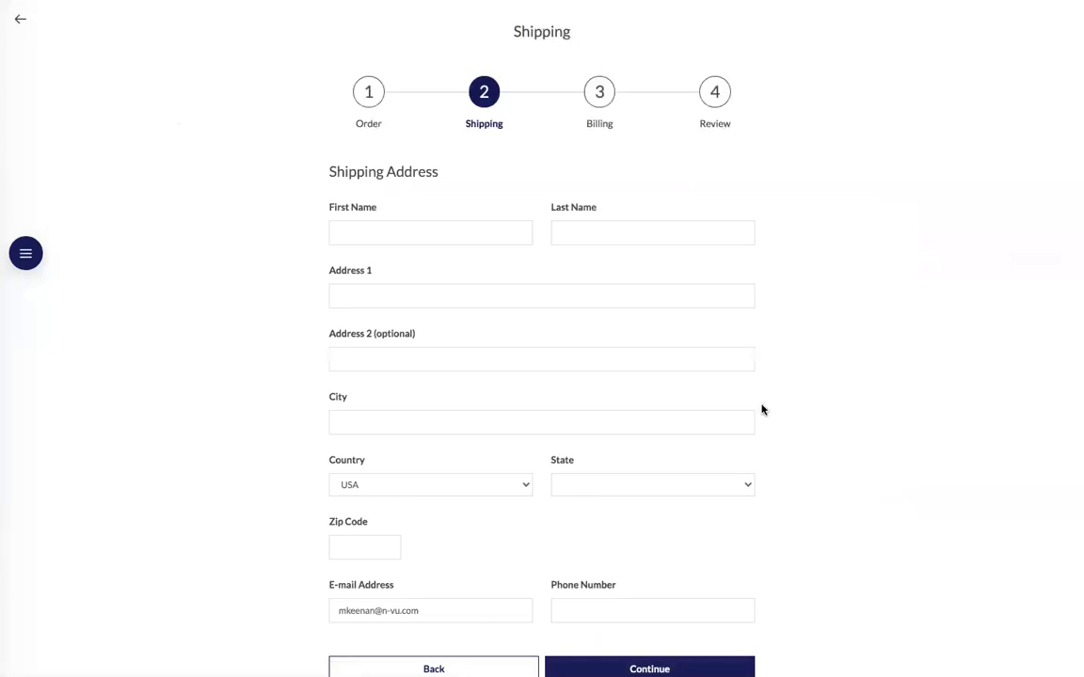
pyautogui.click(453, 235)
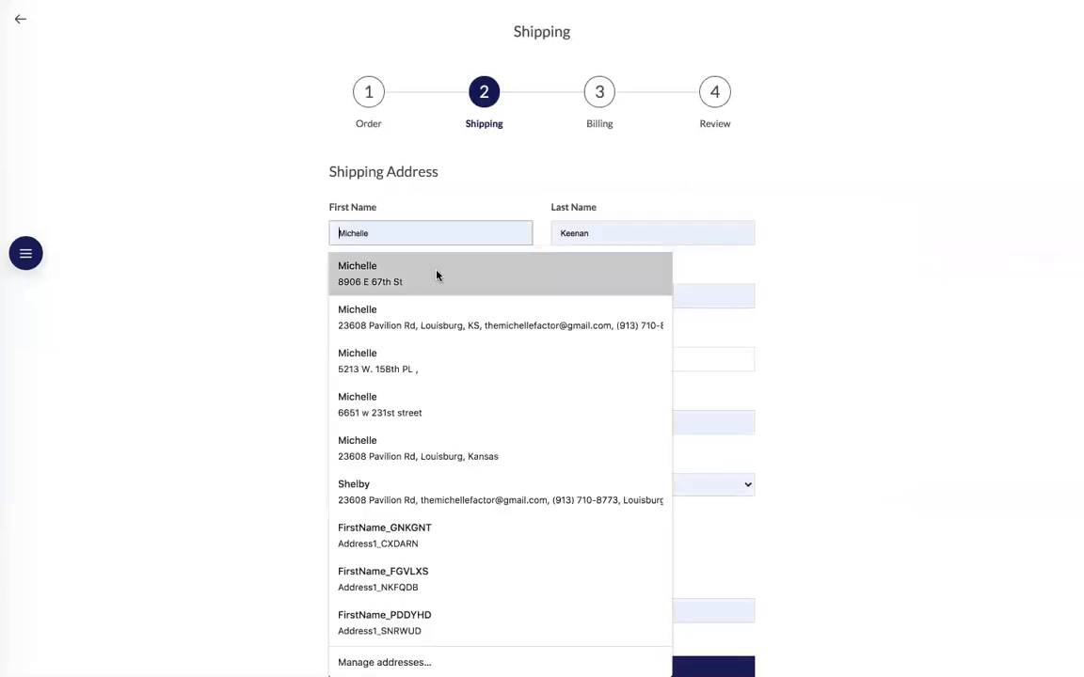
pyautogui.click(442, 322)
pyautogui.scroll(-2, 572, 493)
pyautogui.click(636, 471)
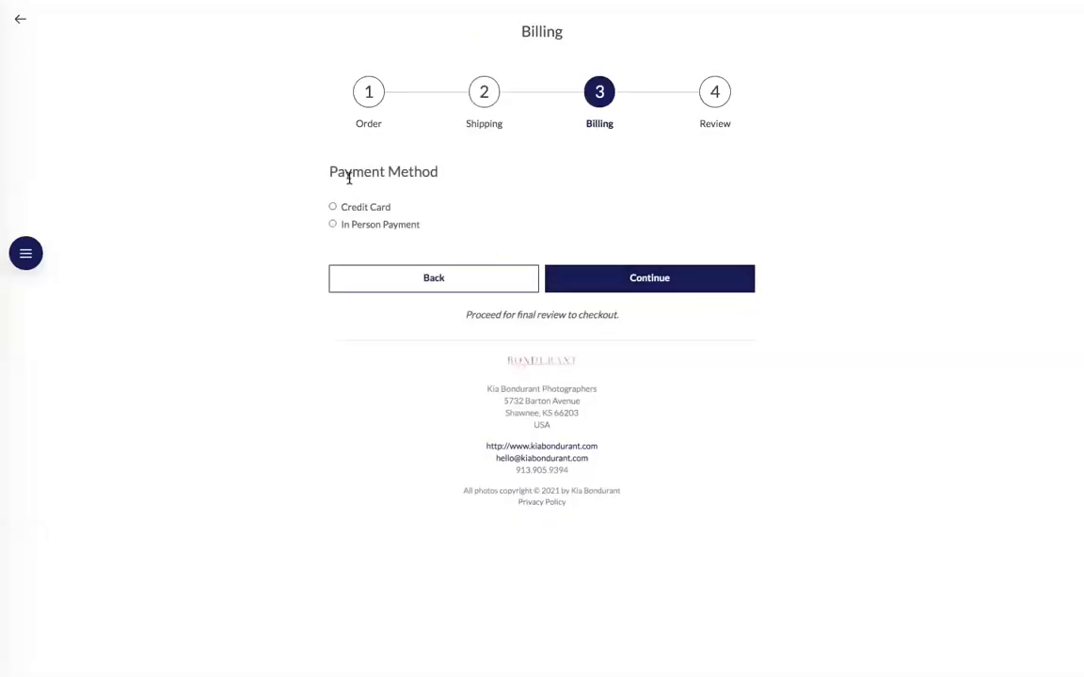
pyautogui.click(332, 224)
pyautogui.click(610, 367)
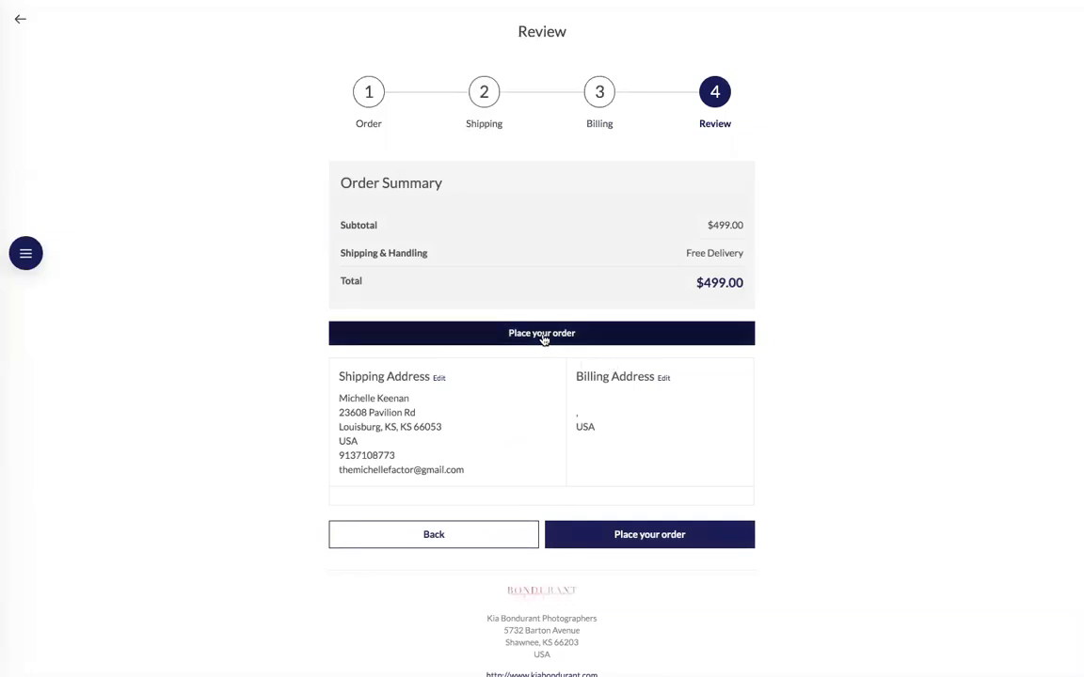
pyautogui.click(543, 339)
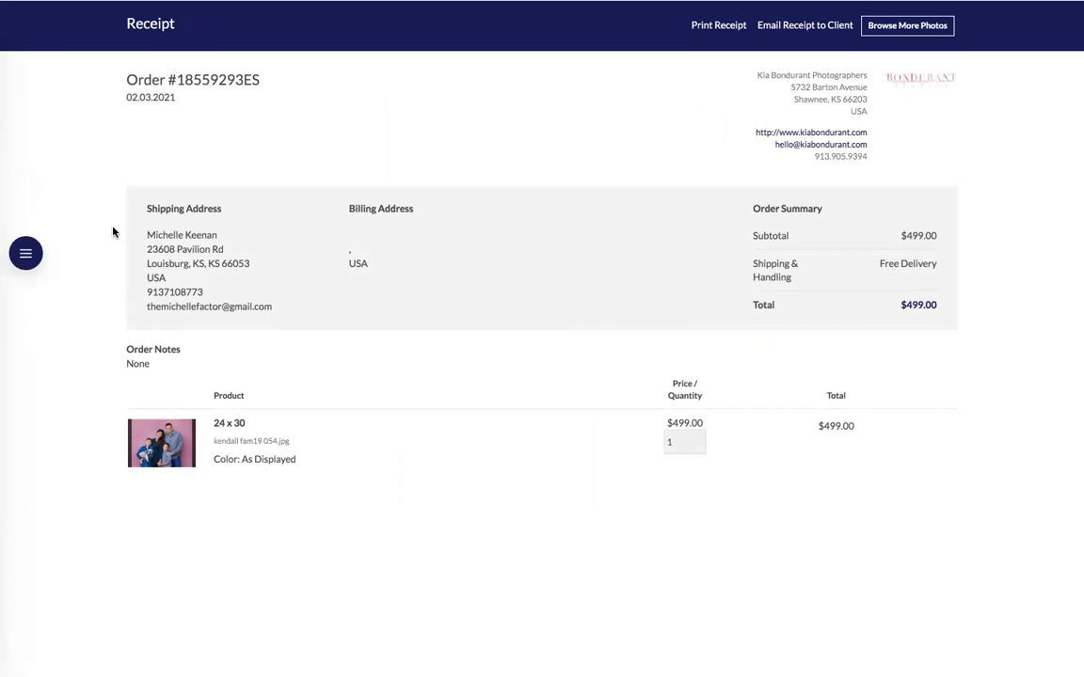
# Return to the admin area and open the Kendall Family event's Images page.
pyautogui.click(26, 254)
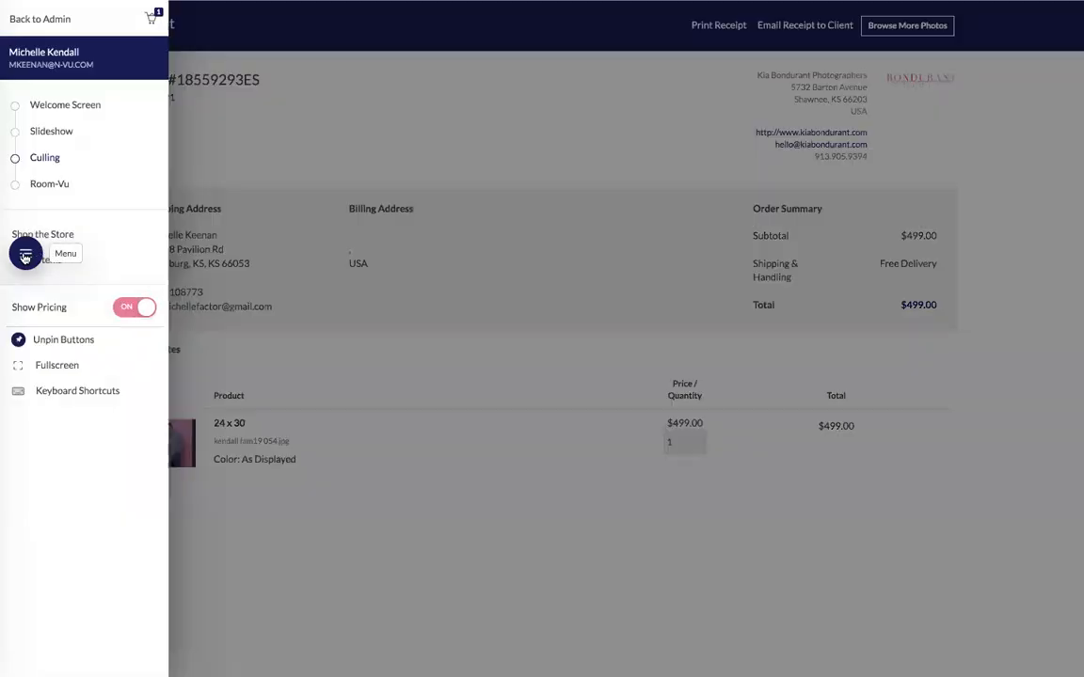
pyautogui.click(37, 19)
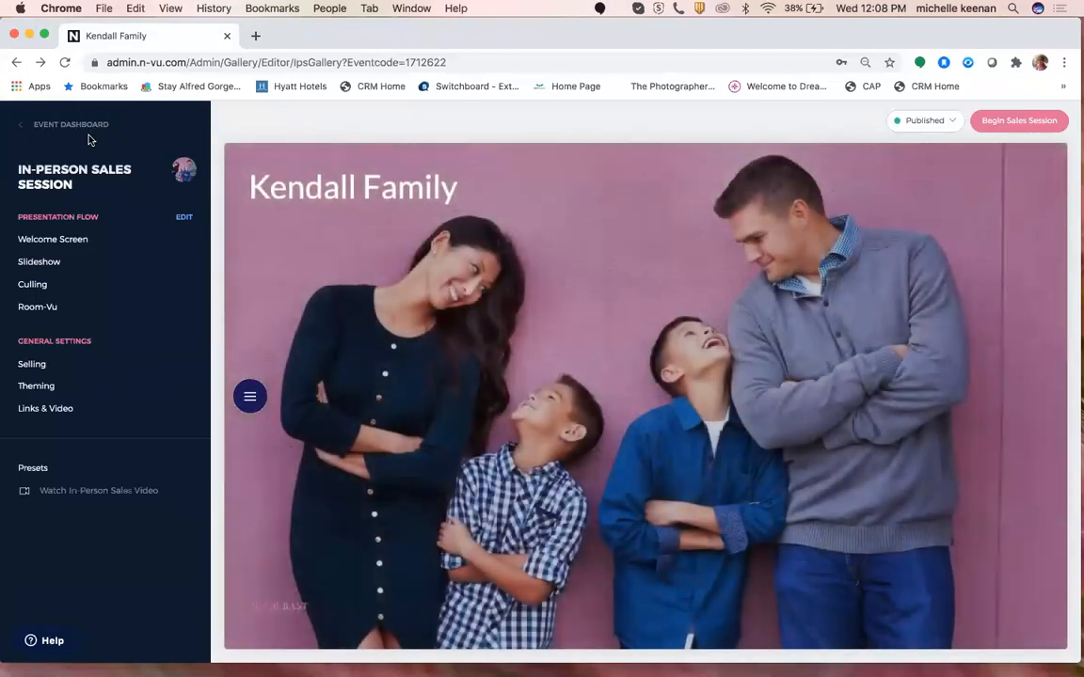
pyautogui.click(82, 125)
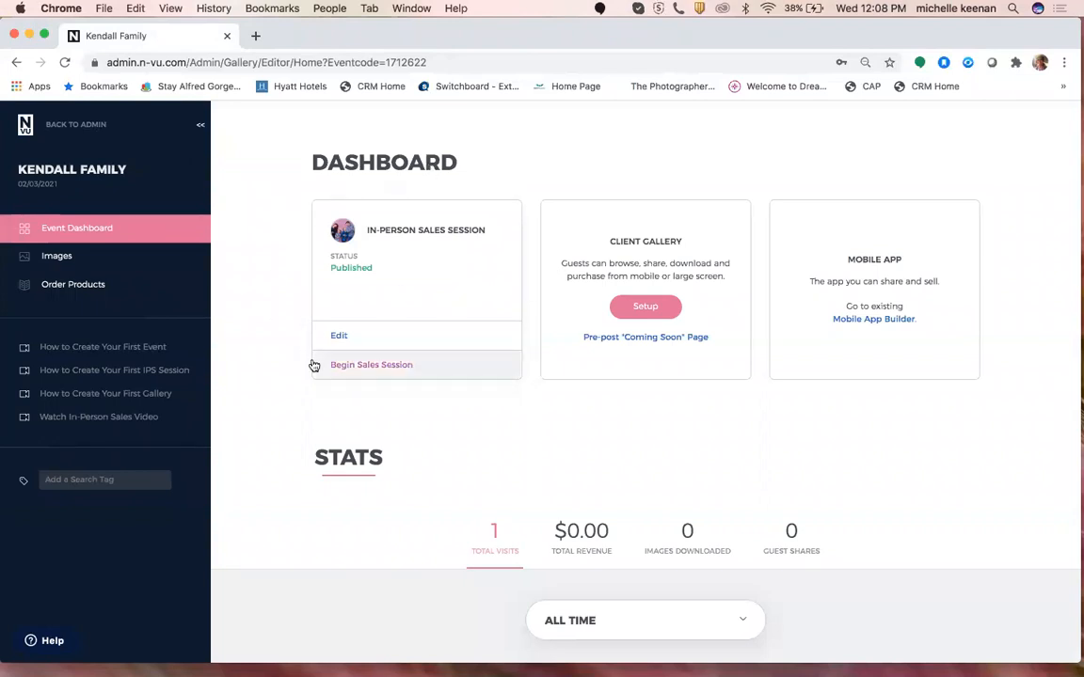
pyautogui.click(72, 262)
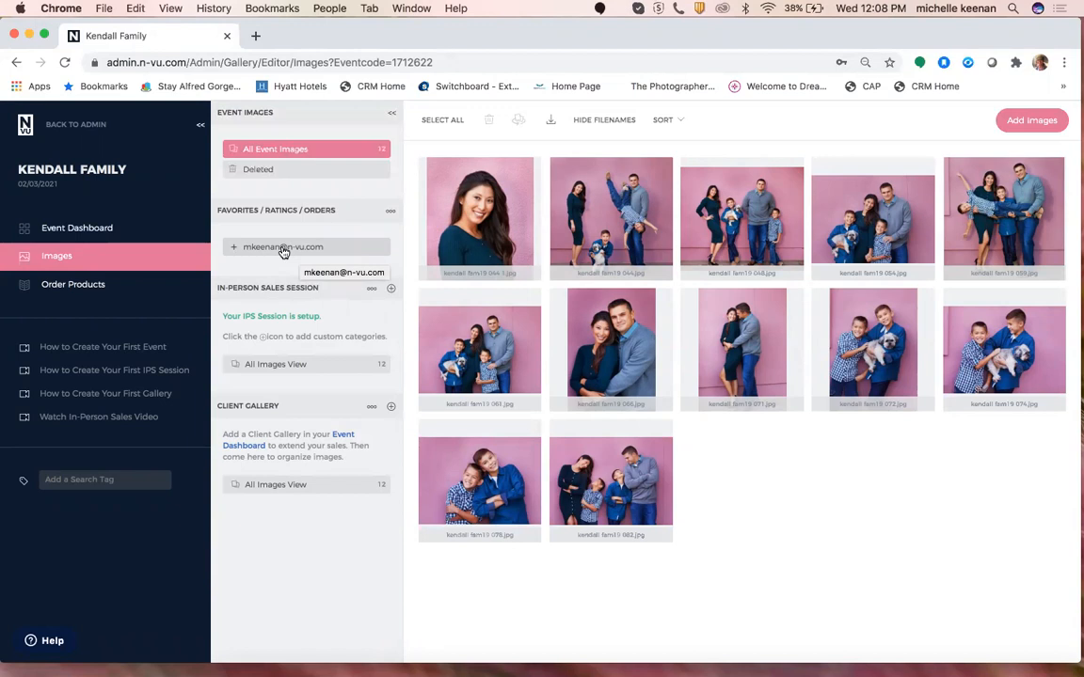
# Expand the client's sales session results to check favorite folders, ratings and the purchased 24 x 30 image.
pyautogui.click(283, 249)
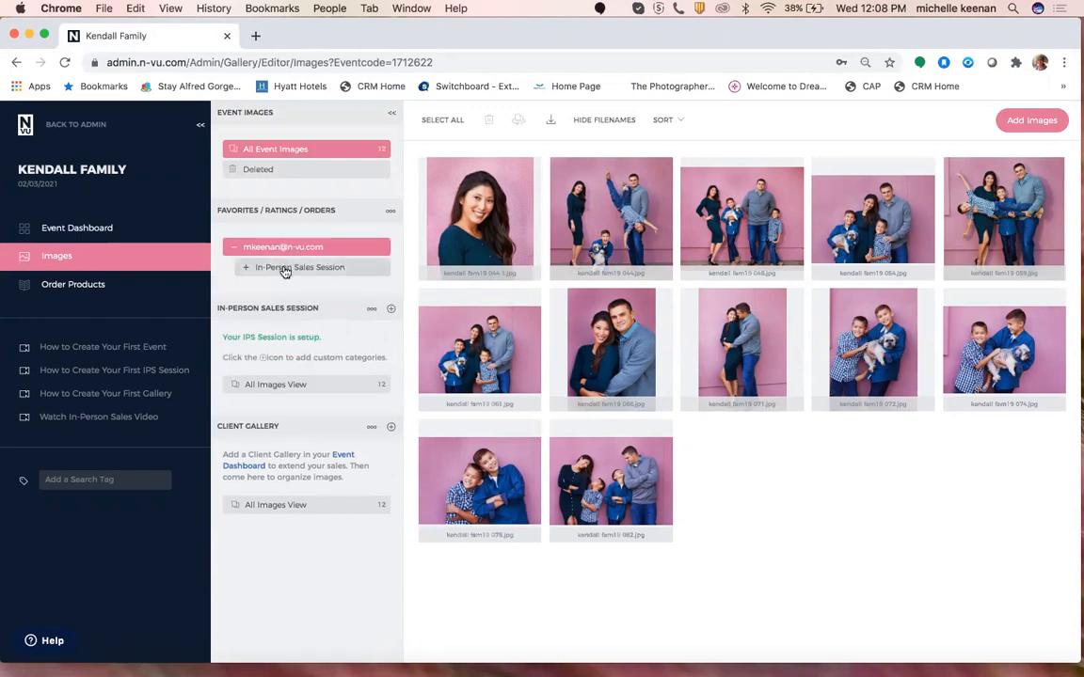
pyautogui.click(285, 270)
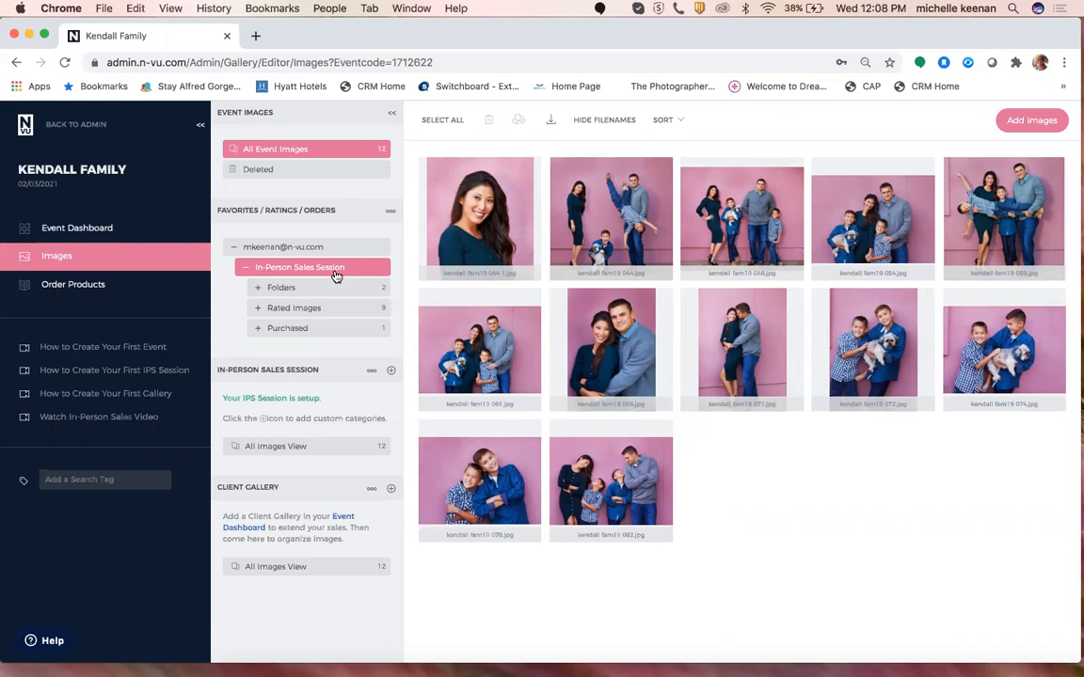
pyautogui.click(321, 291)
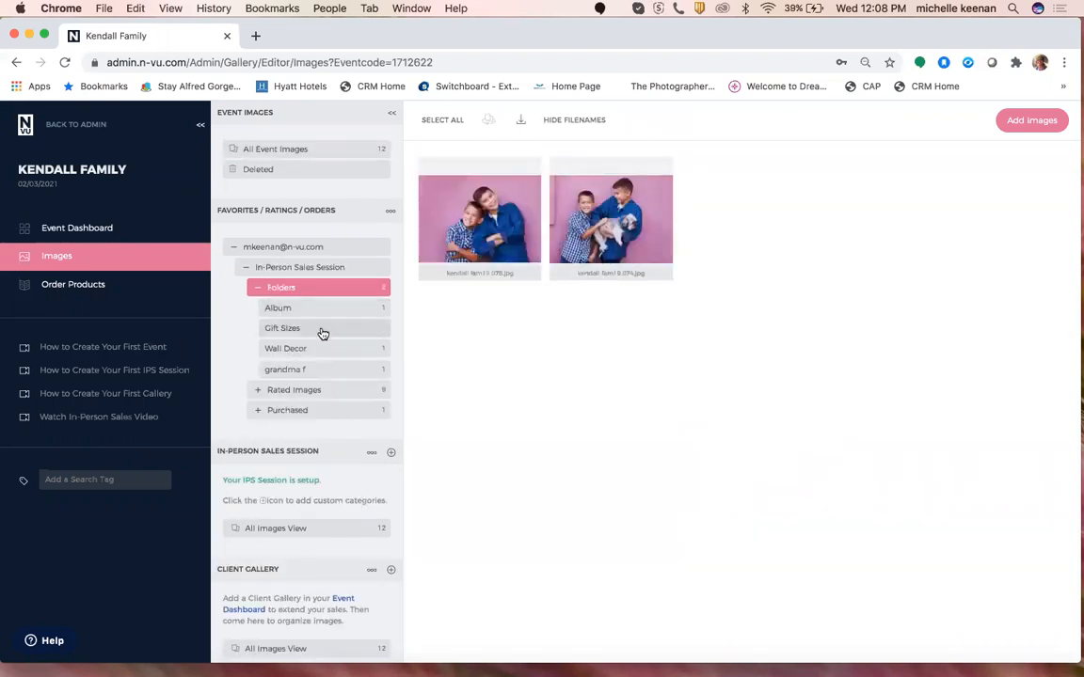
pyautogui.click(323, 393)
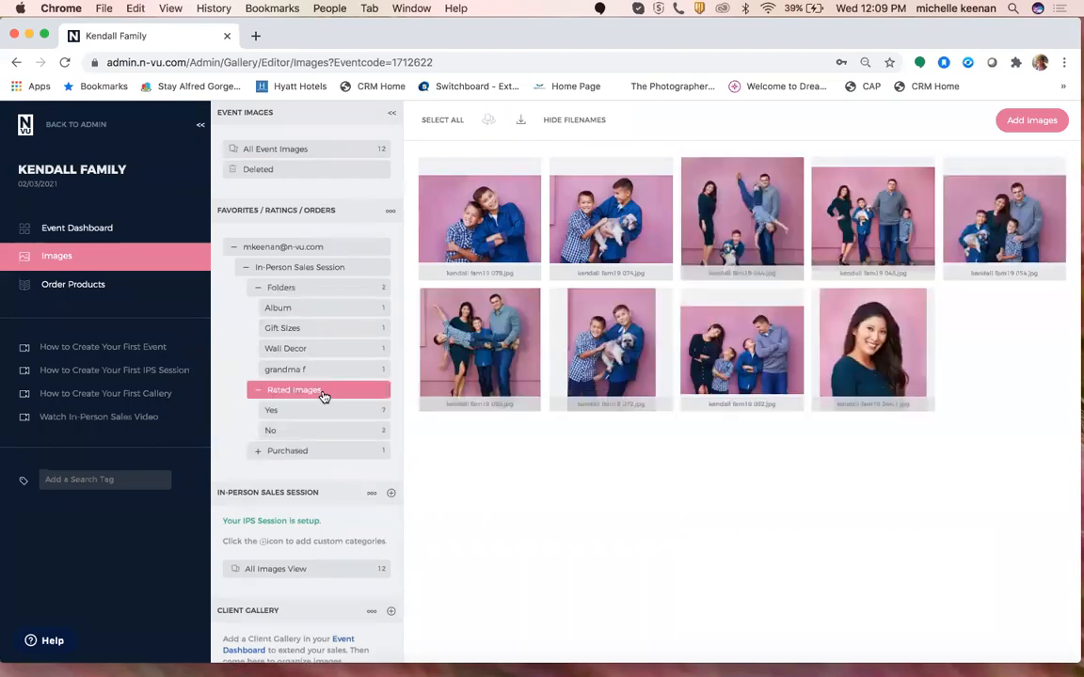
pyautogui.click(322, 452)
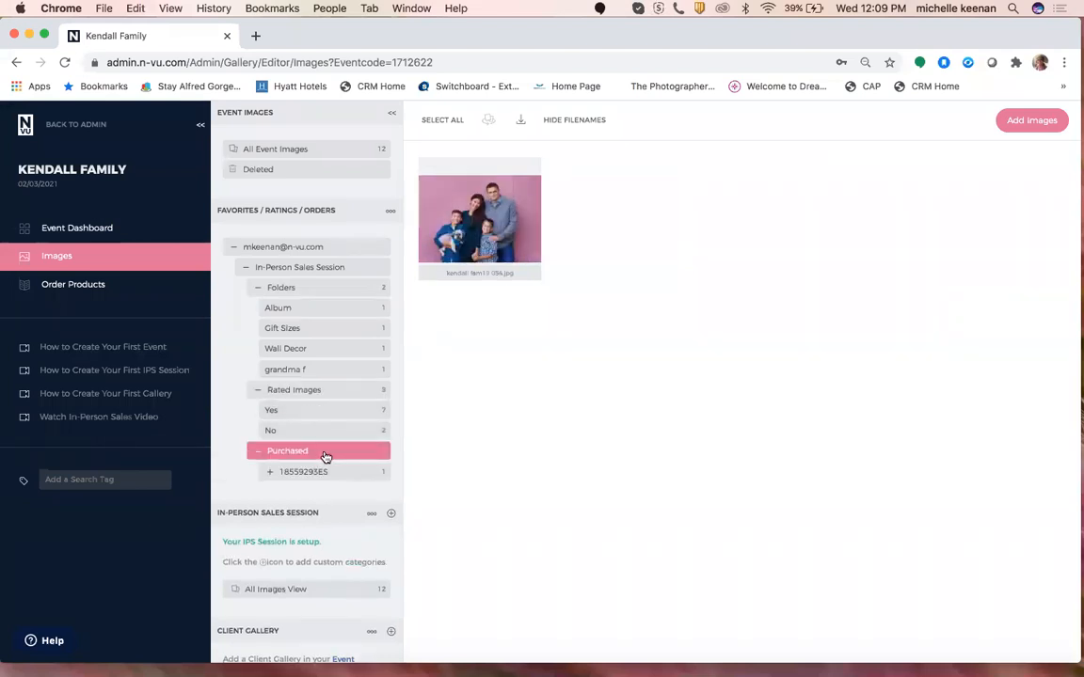
pyautogui.click(313, 475)
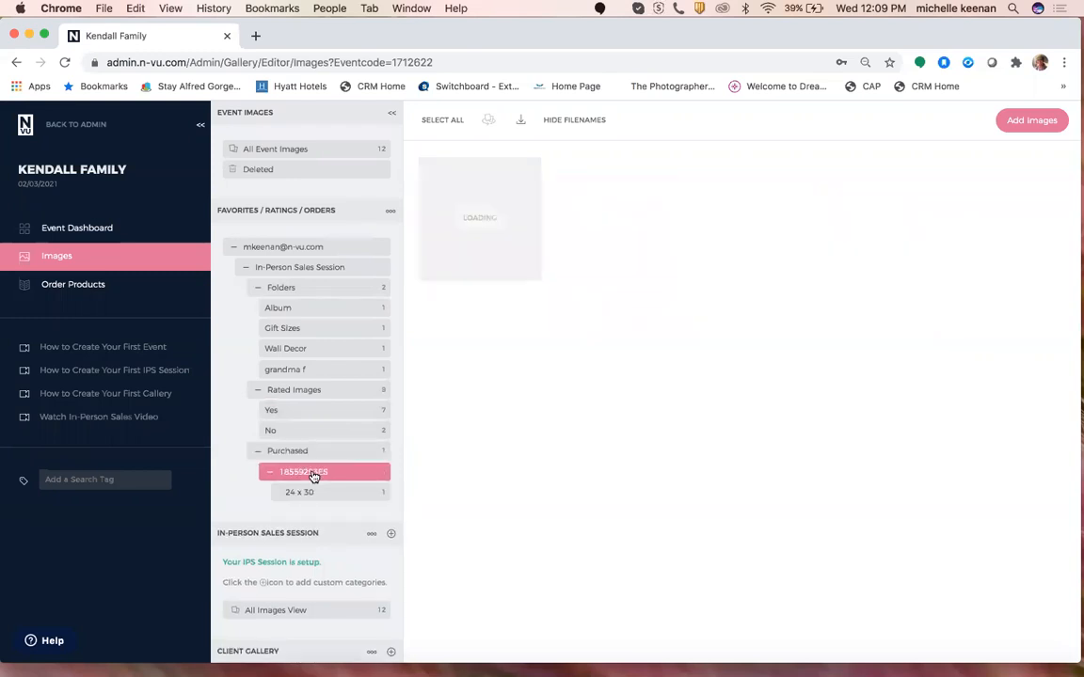
pyautogui.click(317, 493)
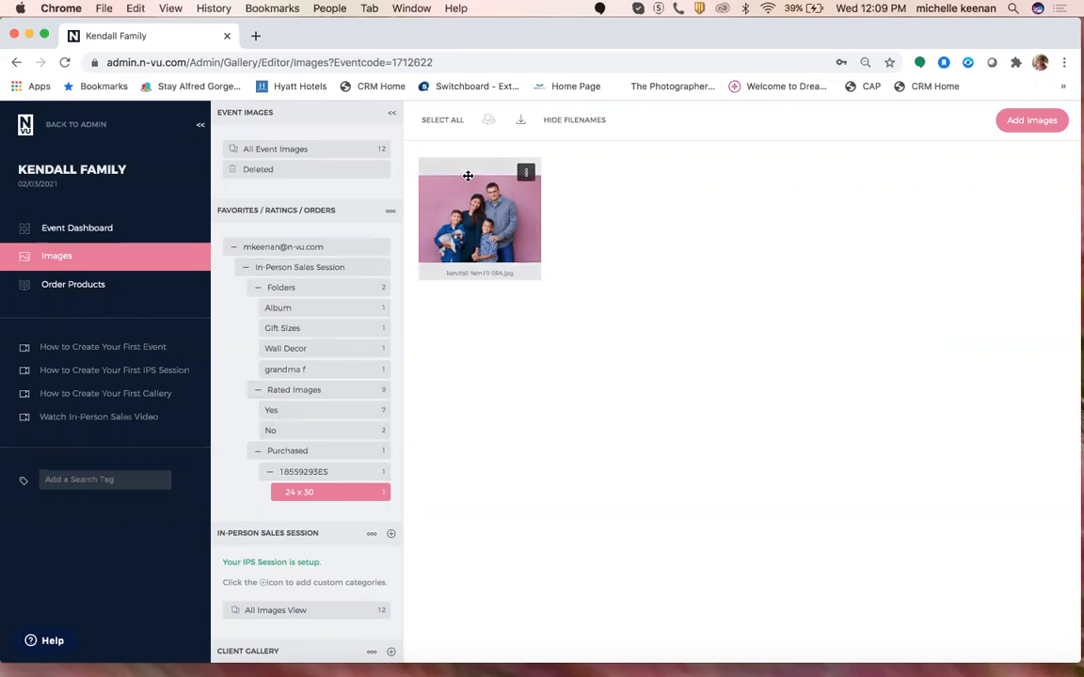
pyautogui.click(248, 269)
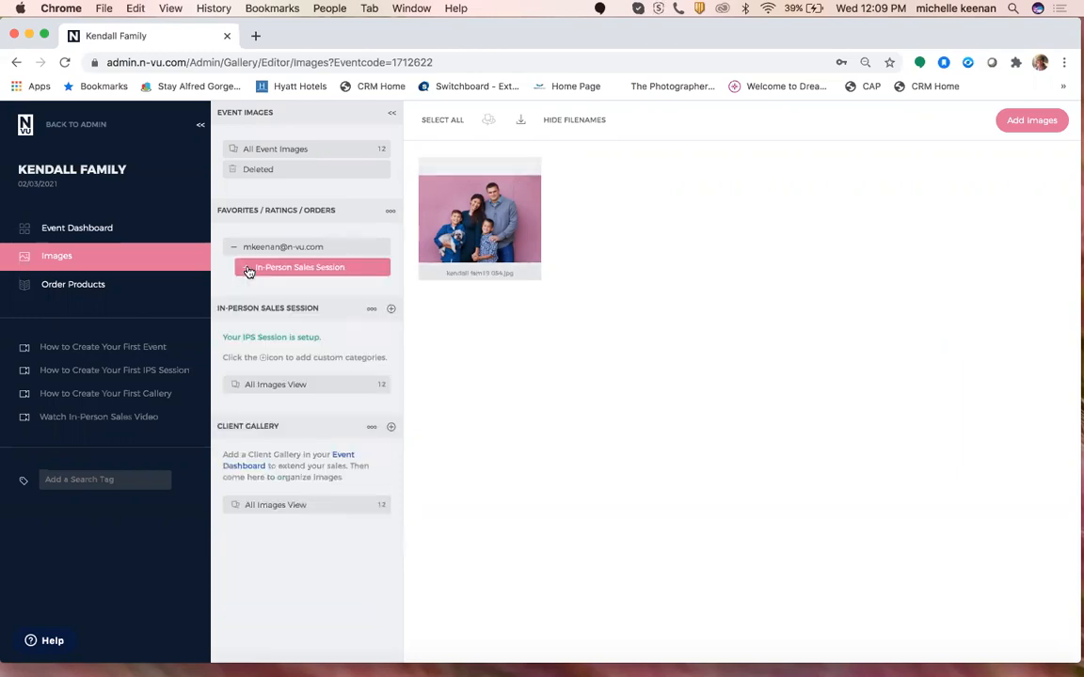
pyautogui.click(232, 249)
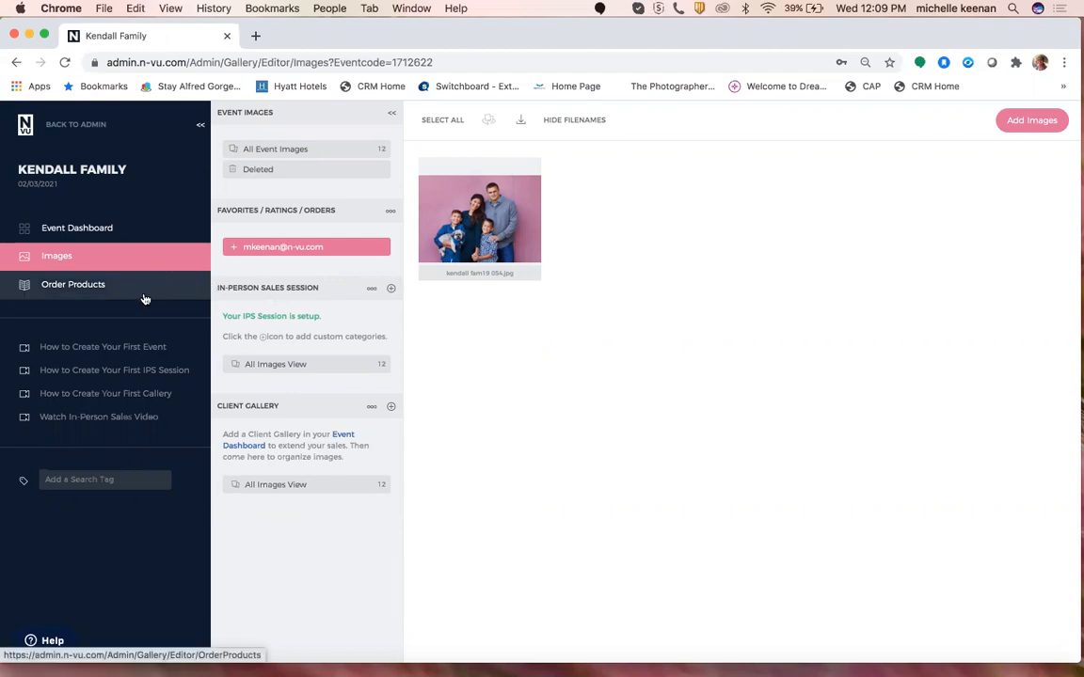
# From the Event Dashboard, start setting up the Kendall Family Client Gallery.
pyautogui.click(109, 228)
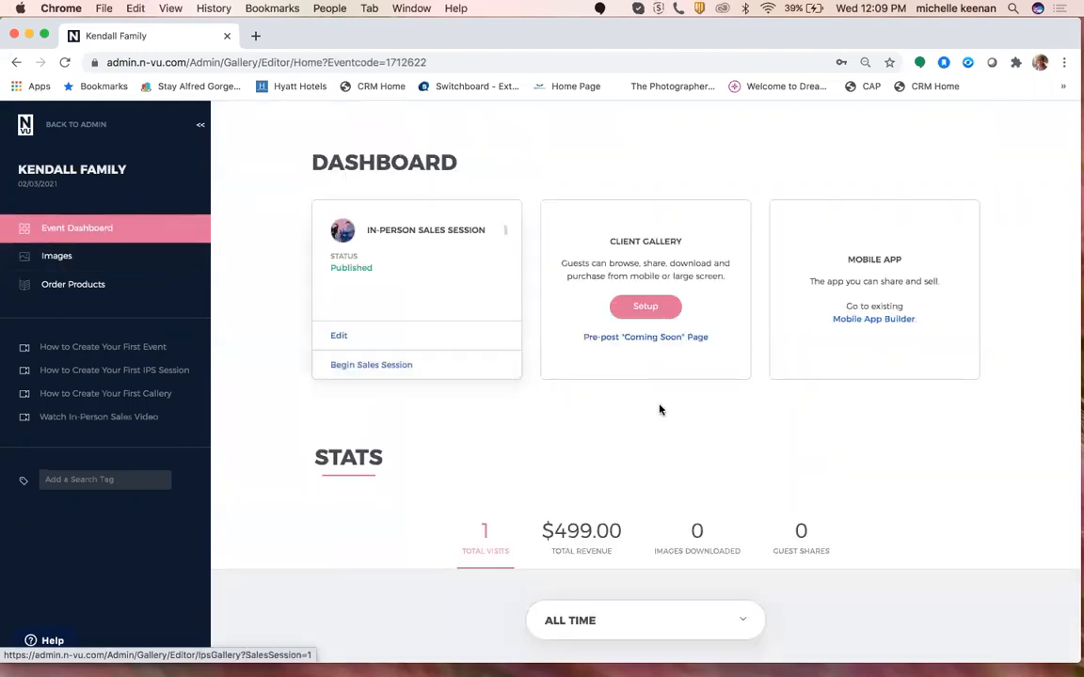
pyautogui.click(647, 308)
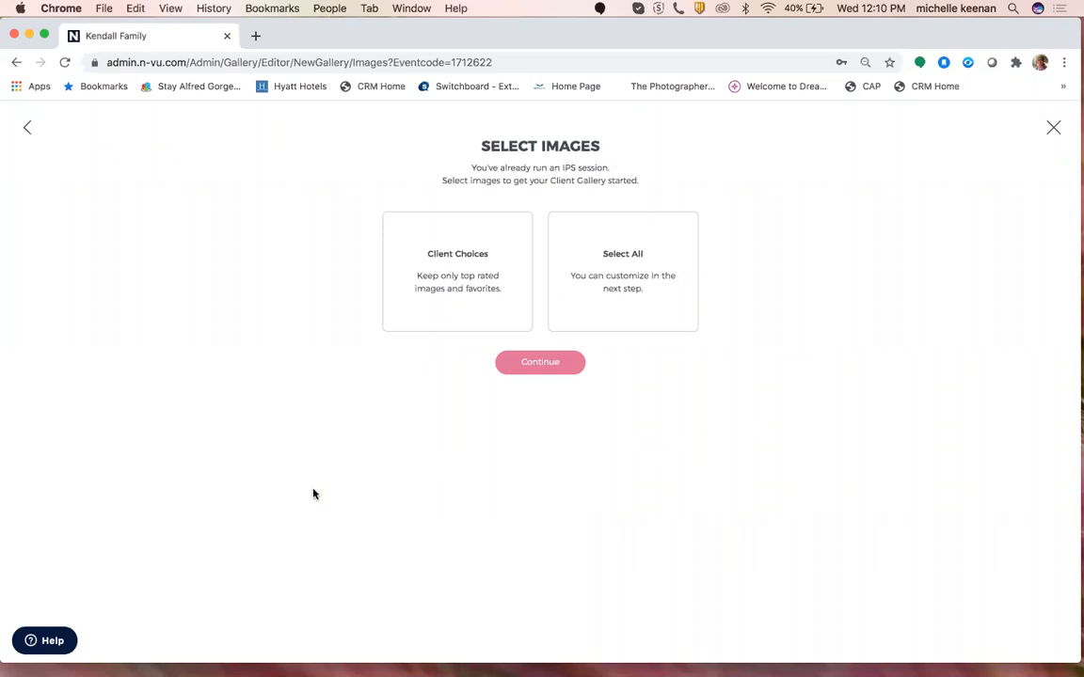
# Use Client Choices with Yes-rated images in a 'Clients Favorites' category, with All Images hidden.
pyautogui.click(467, 264)
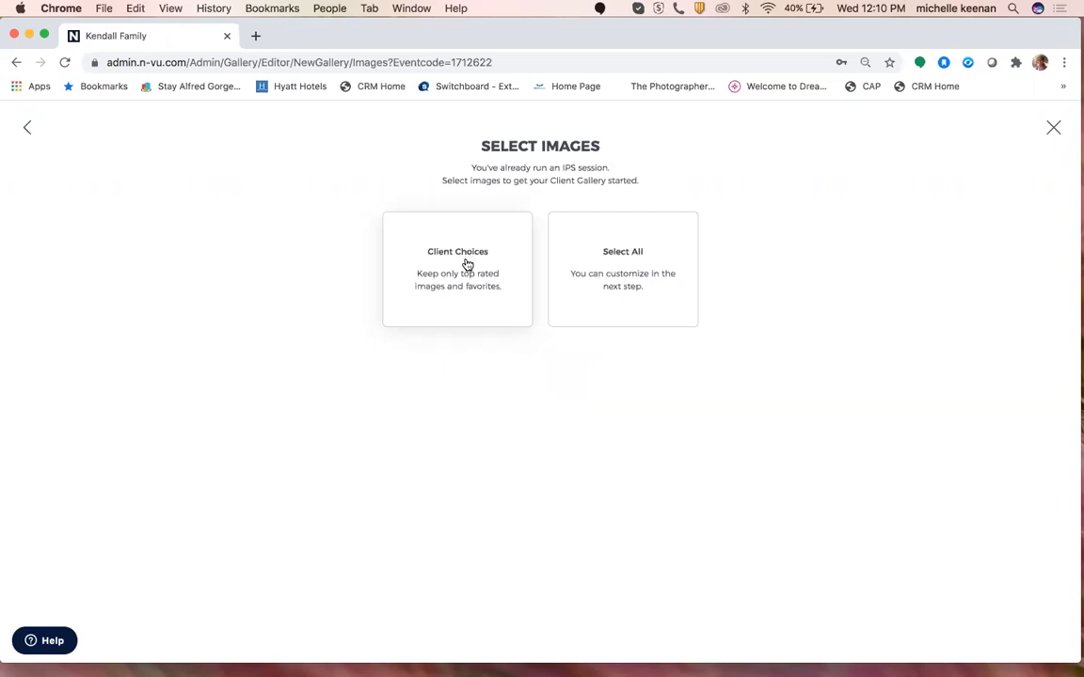
pyautogui.scroll(-3, 745, 326)
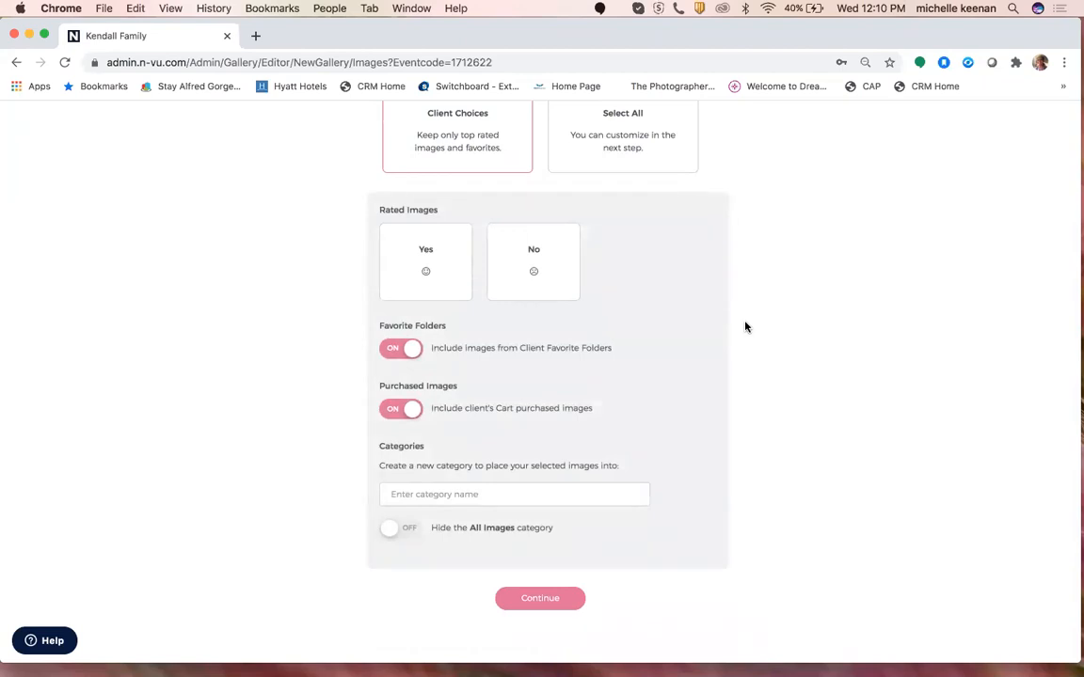
pyautogui.click(428, 274)
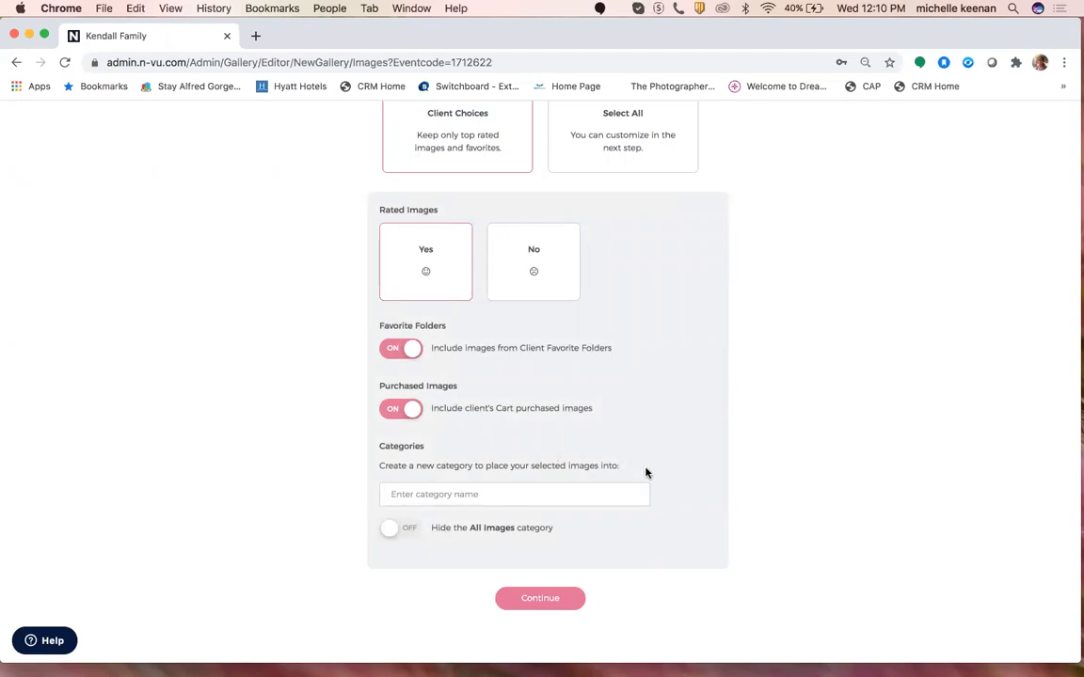
pyautogui.click(532, 498)
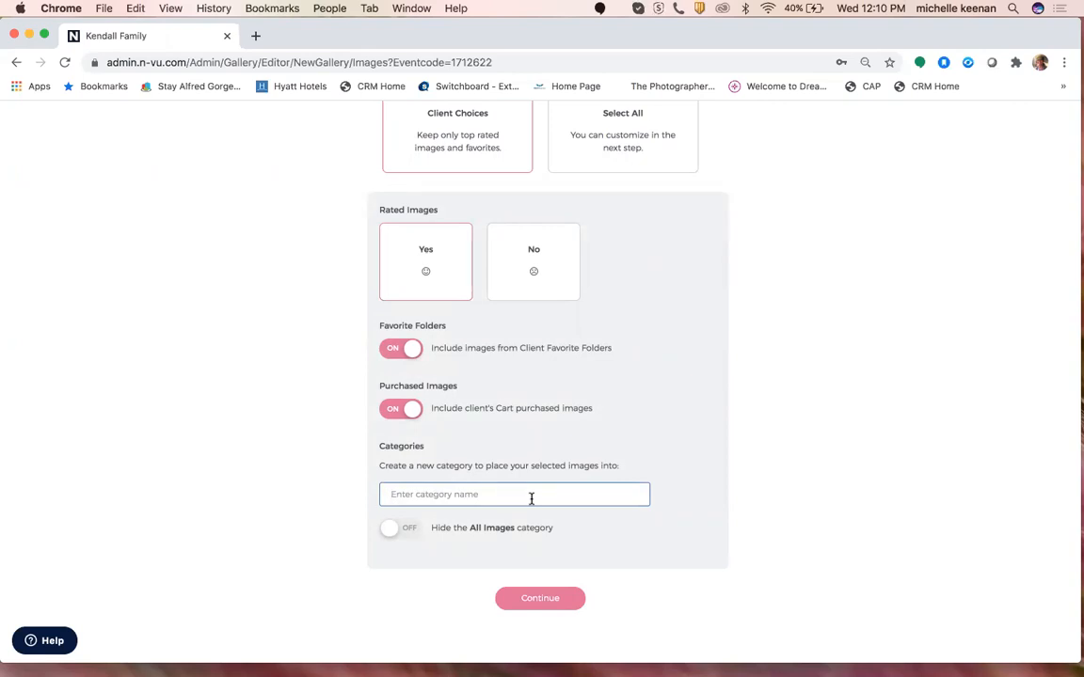
pyautogui.write('Clien')
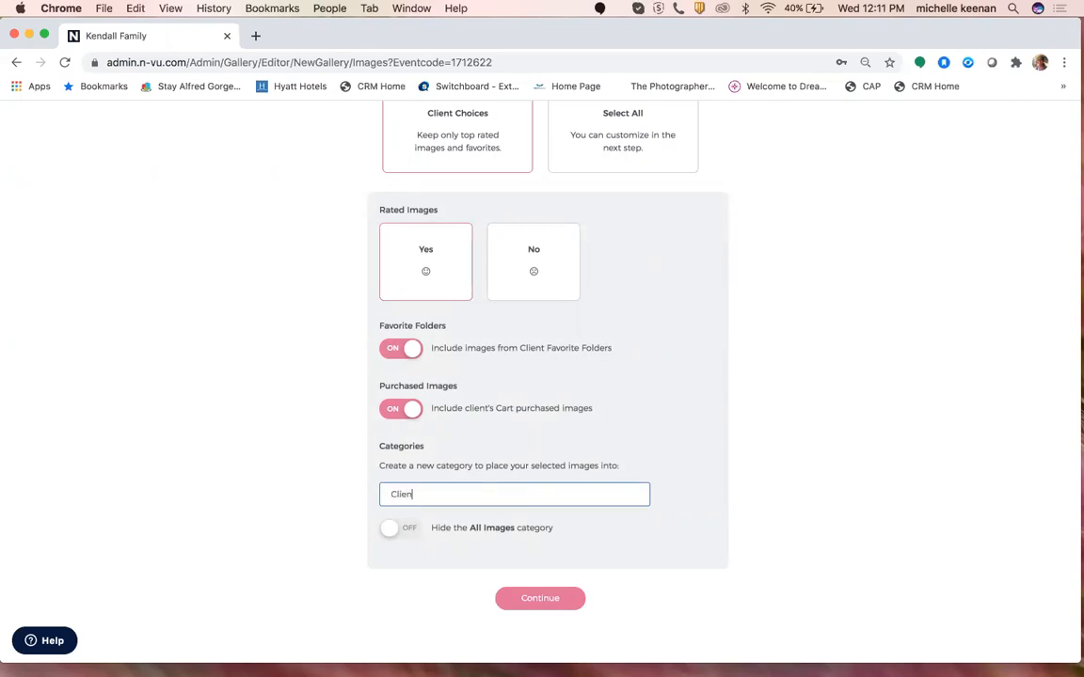
pyautogui.write('ts Favorites')
pyautogui.click(636, 559)
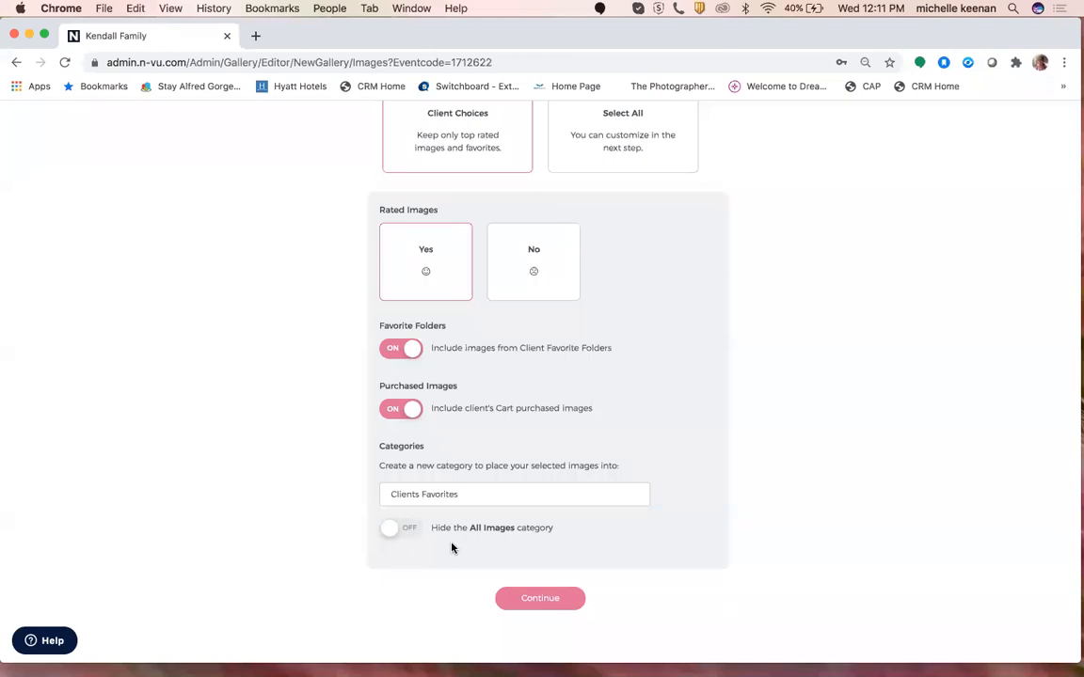
pyautogui.click(392, 533)
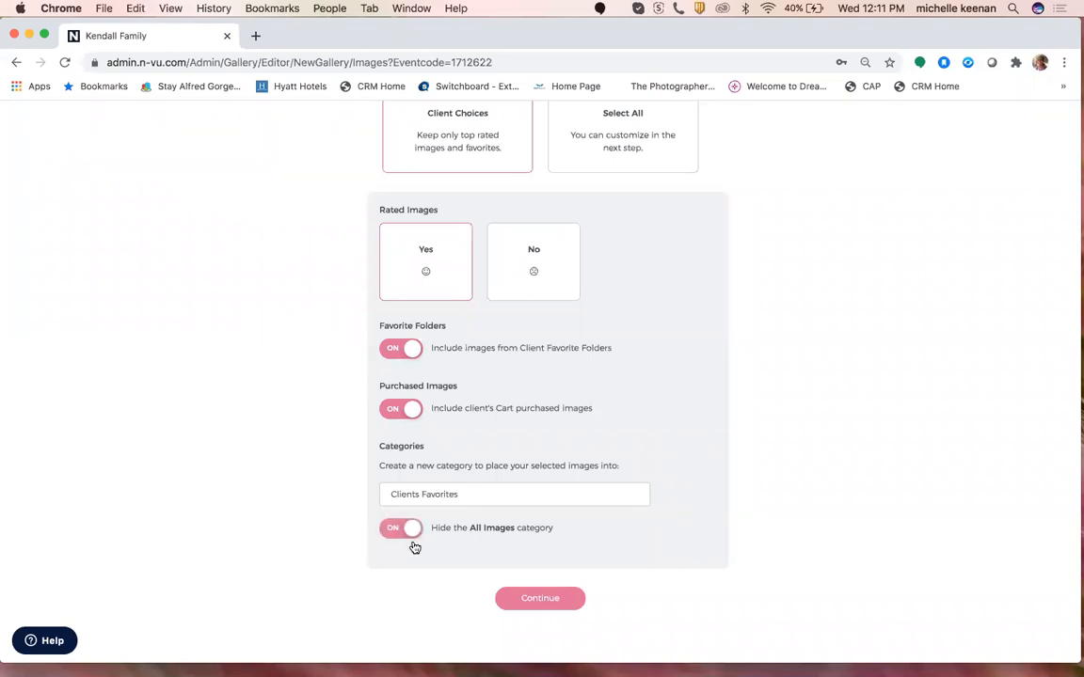
pyautogui.click(534, 599)
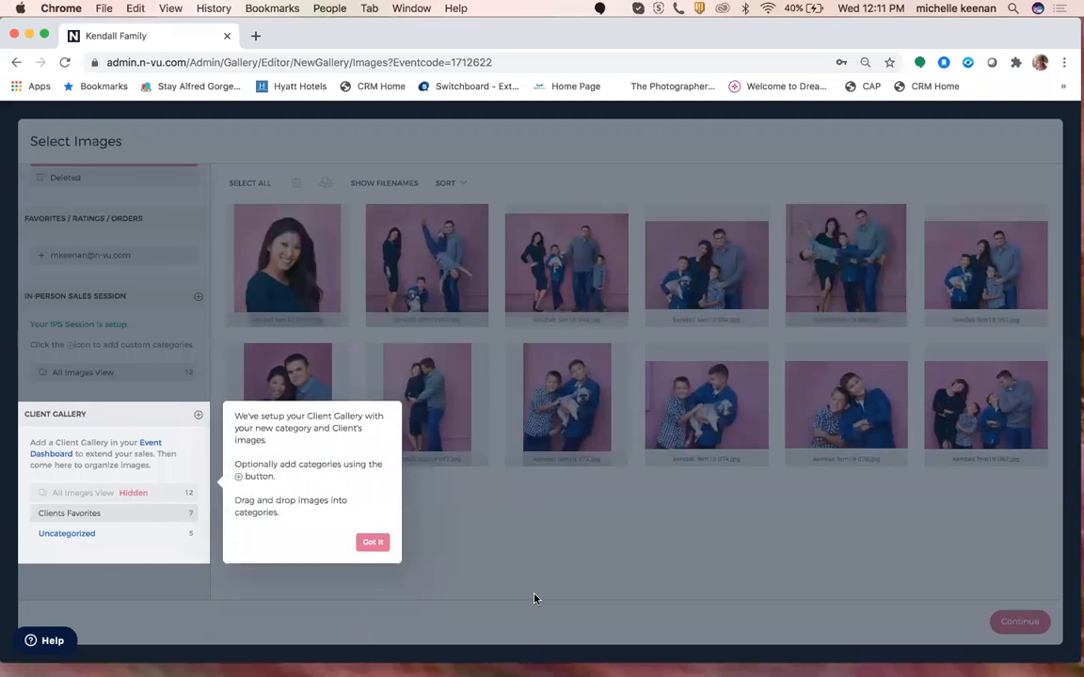
# Dismiss the setup tip, select all 12 images, and continue to Presets.
pyautogui.click(372, 542)
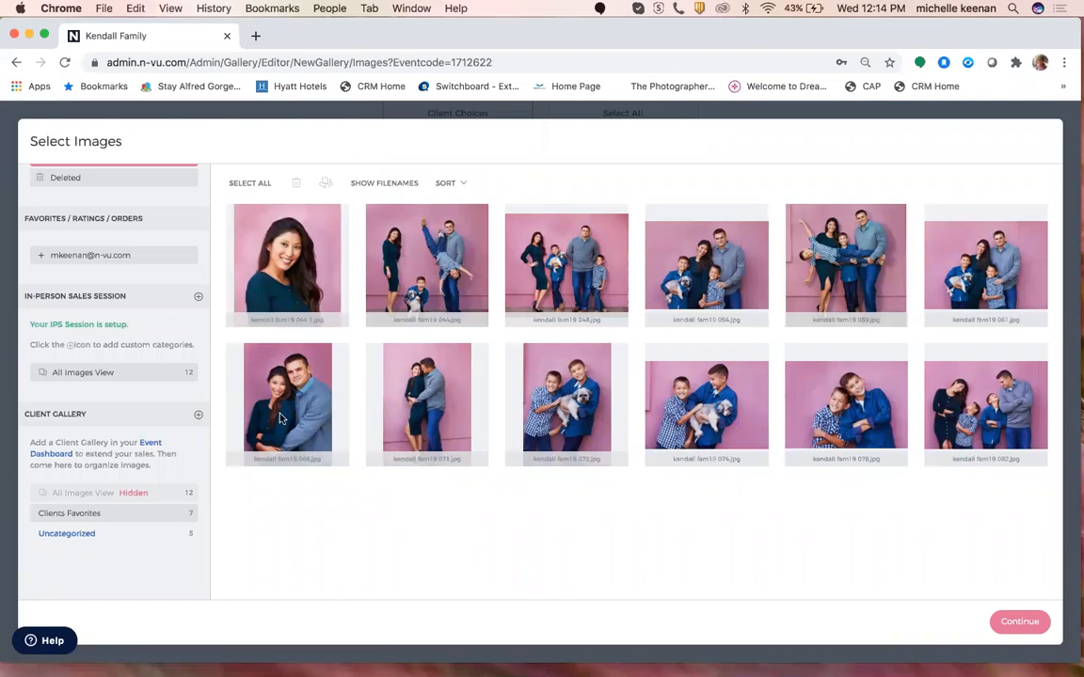
pyautogui.click(248, 185)
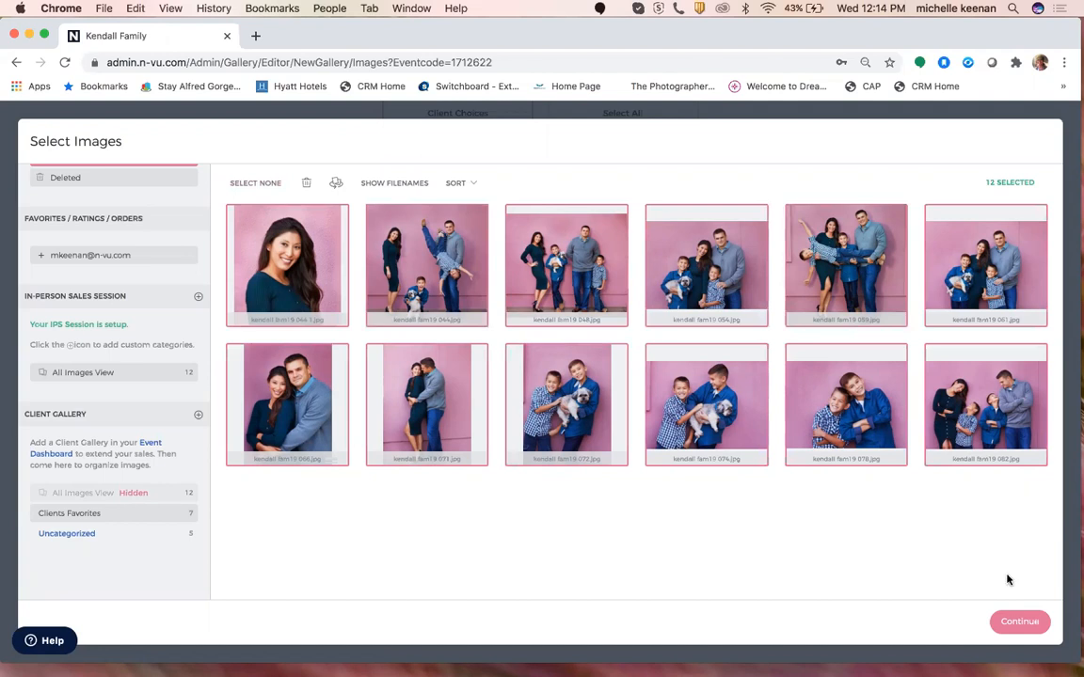
pyautogui.click(1015, 624)
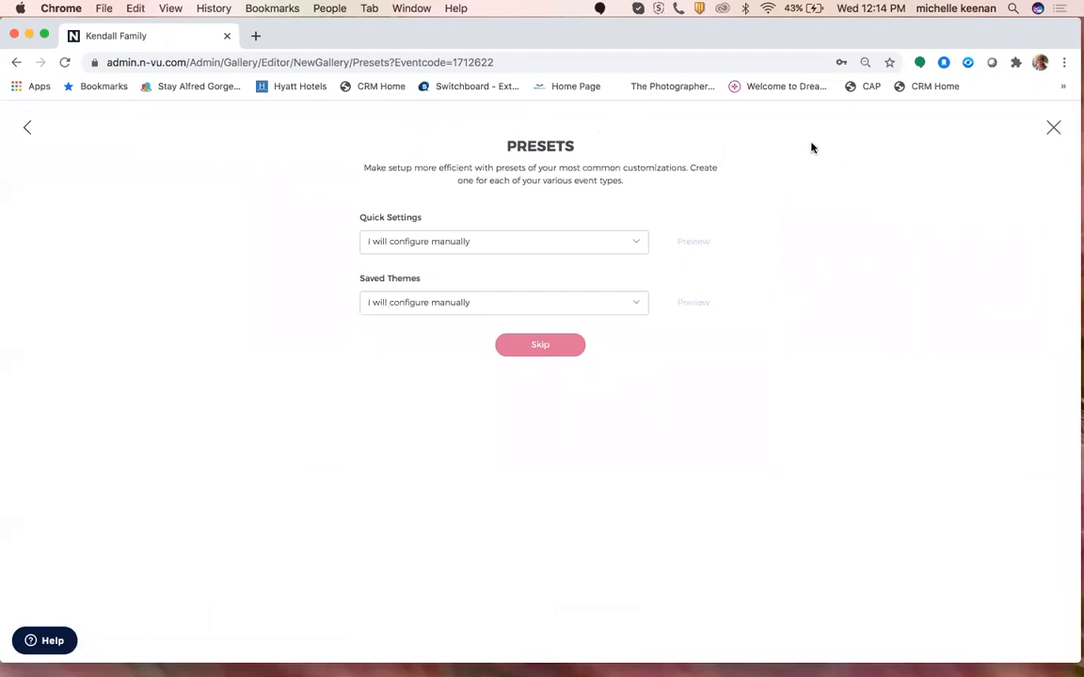
# Review the Quick Settings presets without choosing one, then skip to Access & Security.
pyautogui.click(637, 237)
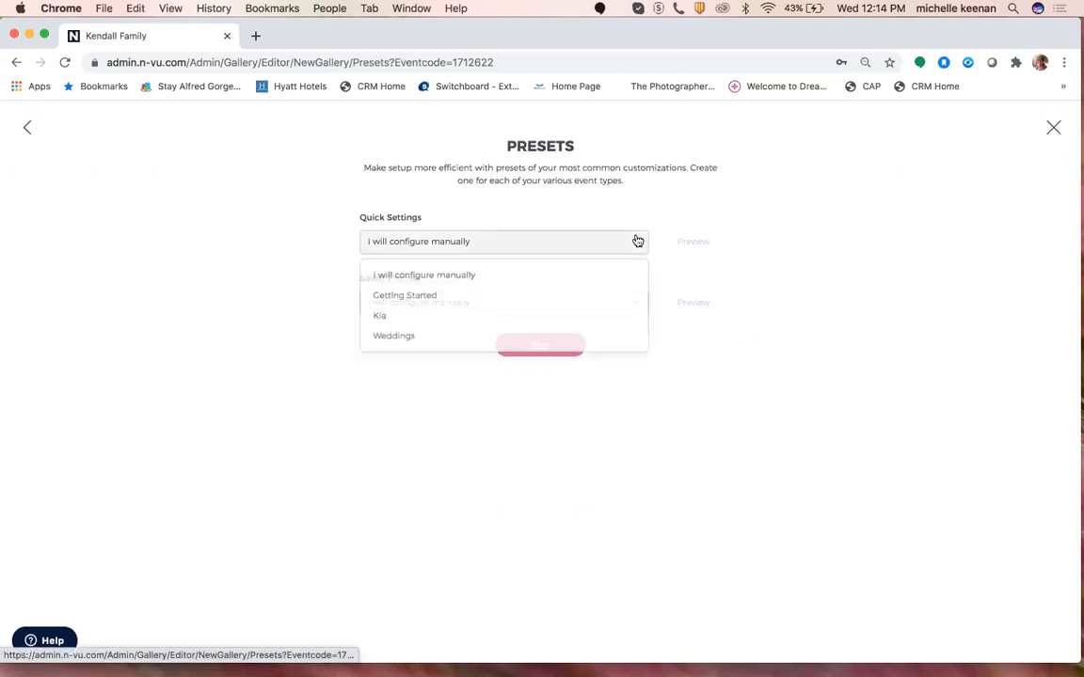
pyautogui.click(718, 210)
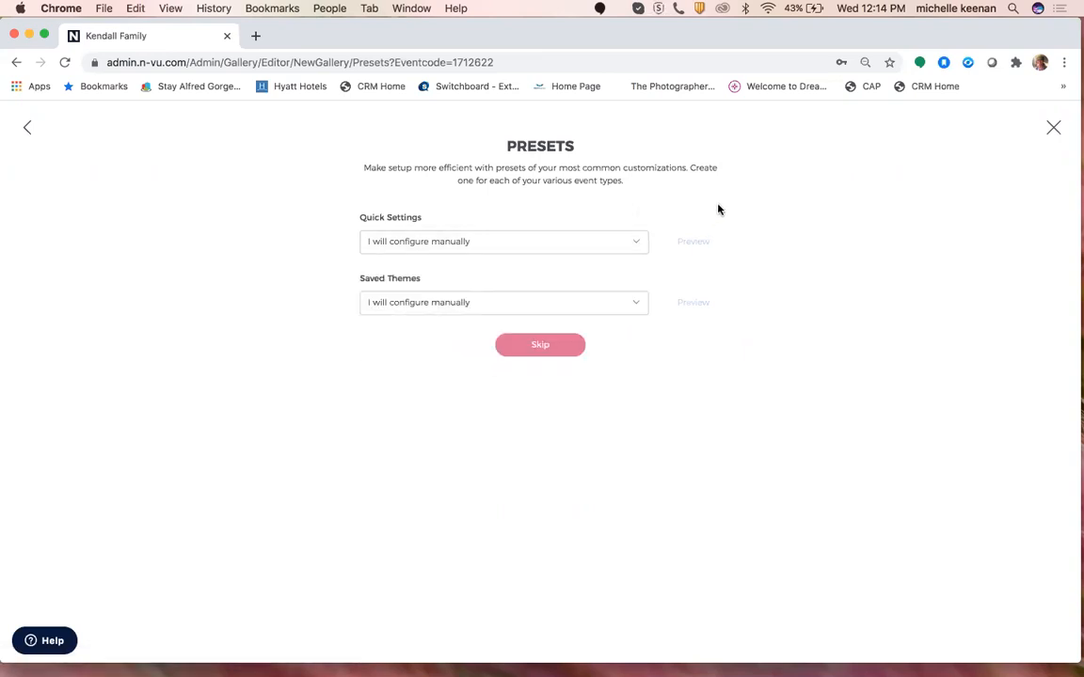
pyautogui.click(543, 350)
# Set the gallery watermark to the photographer's name and continue to Selling.
pyautogui.scroll(-1, 800, 250)
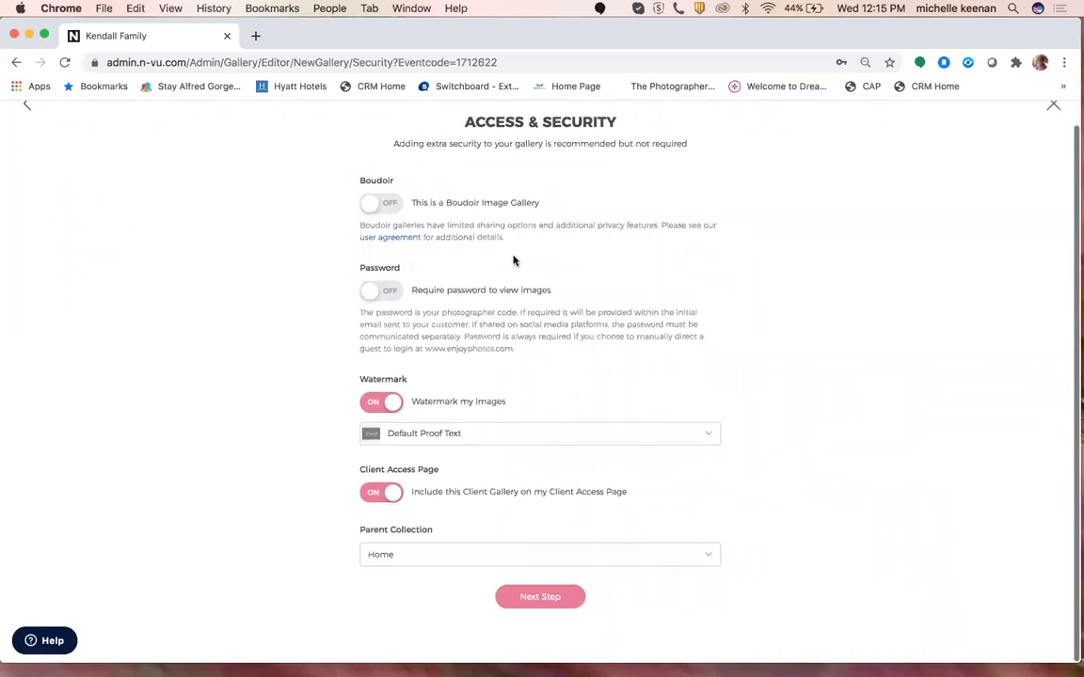
pyautogui.click(467, 433)
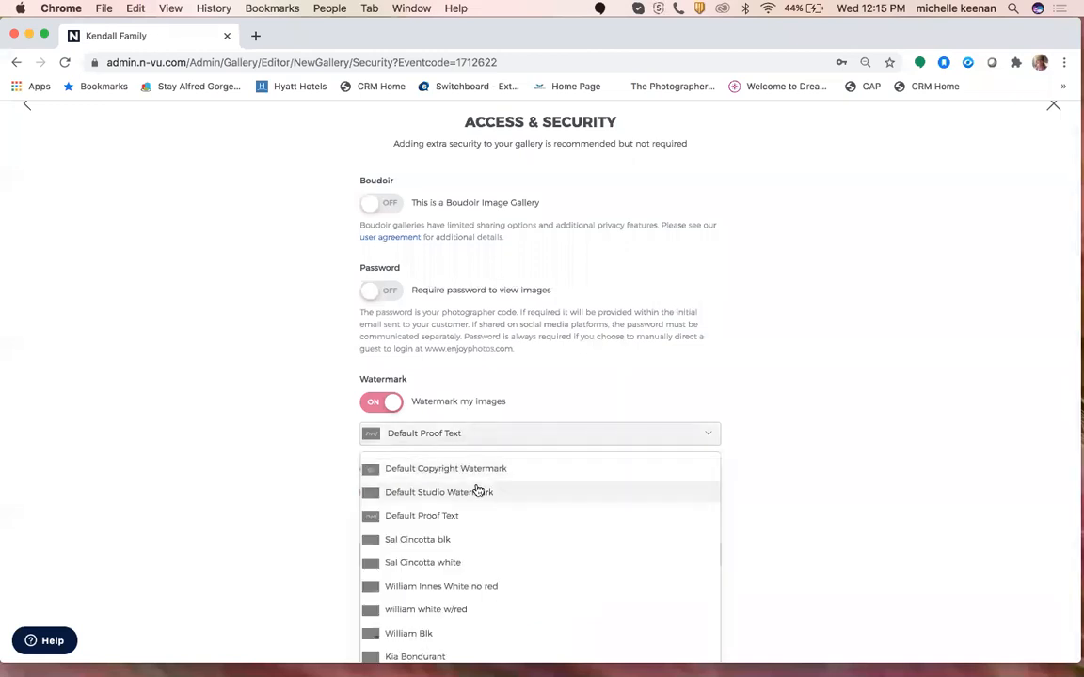
pyautogui.scroll(-3, 477, 489)
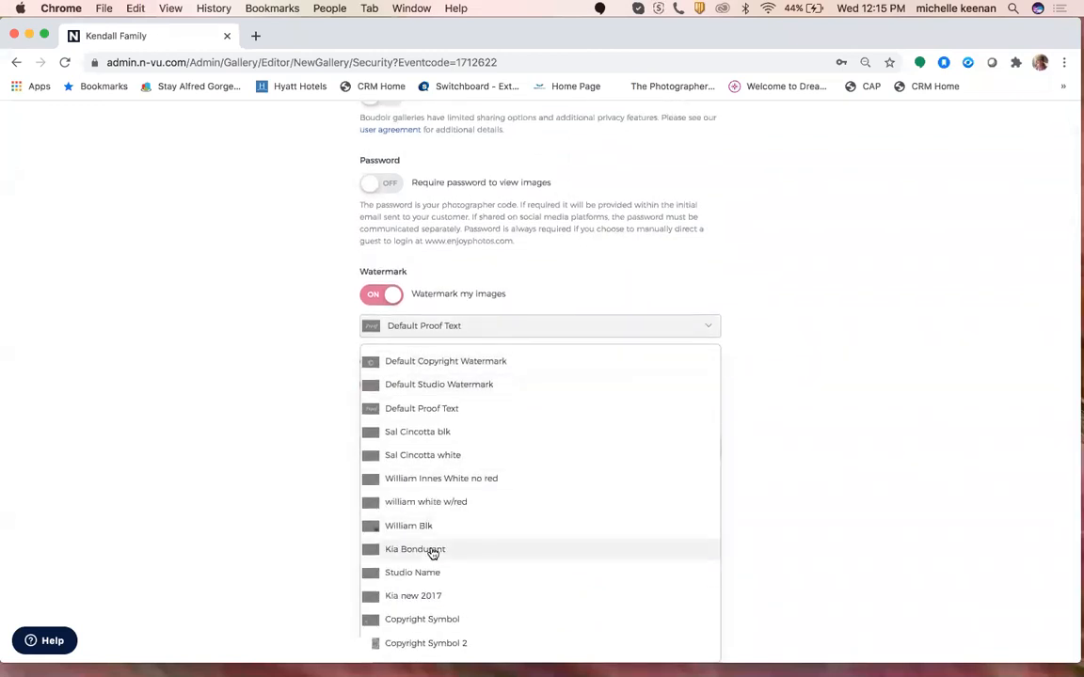
pyautogui.click(432, 551)
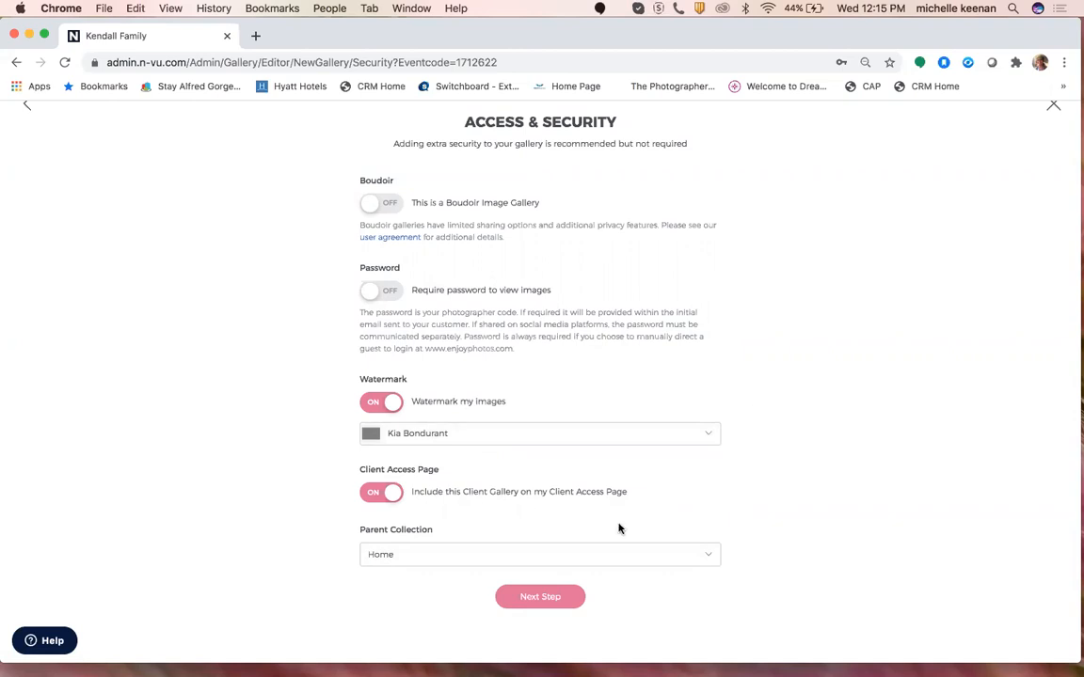
pyautogui.click(552, 600)
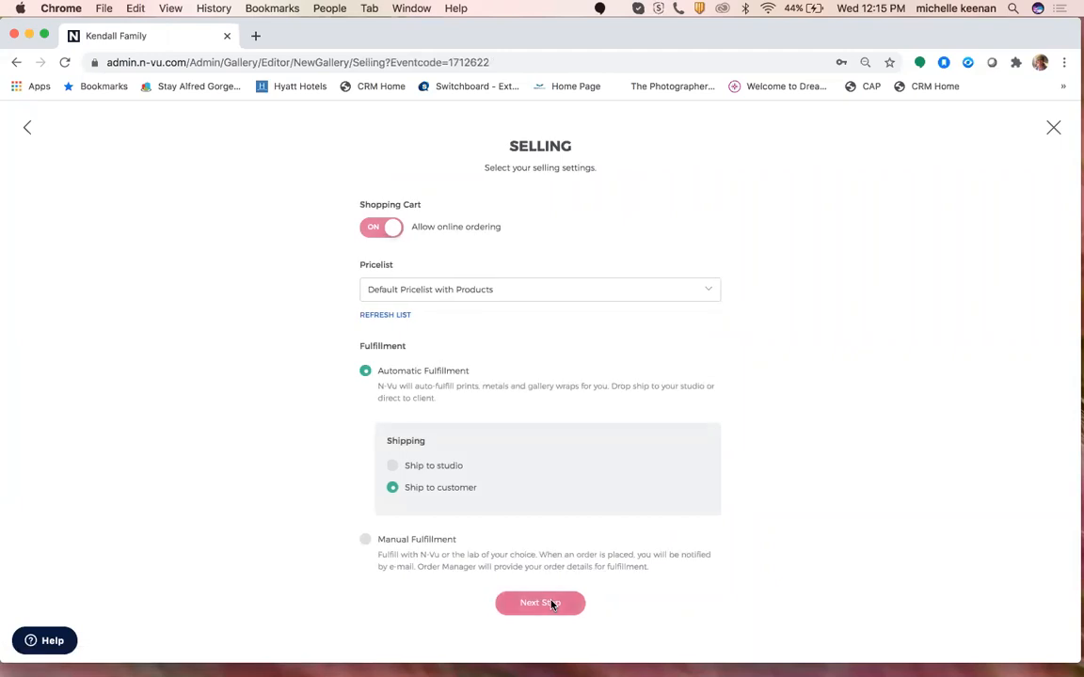
# Keep the default Selling settings and finish setup on the Re-Vu step.
pyautogui.click(553, 603)
pyautogui.click(535, 347)
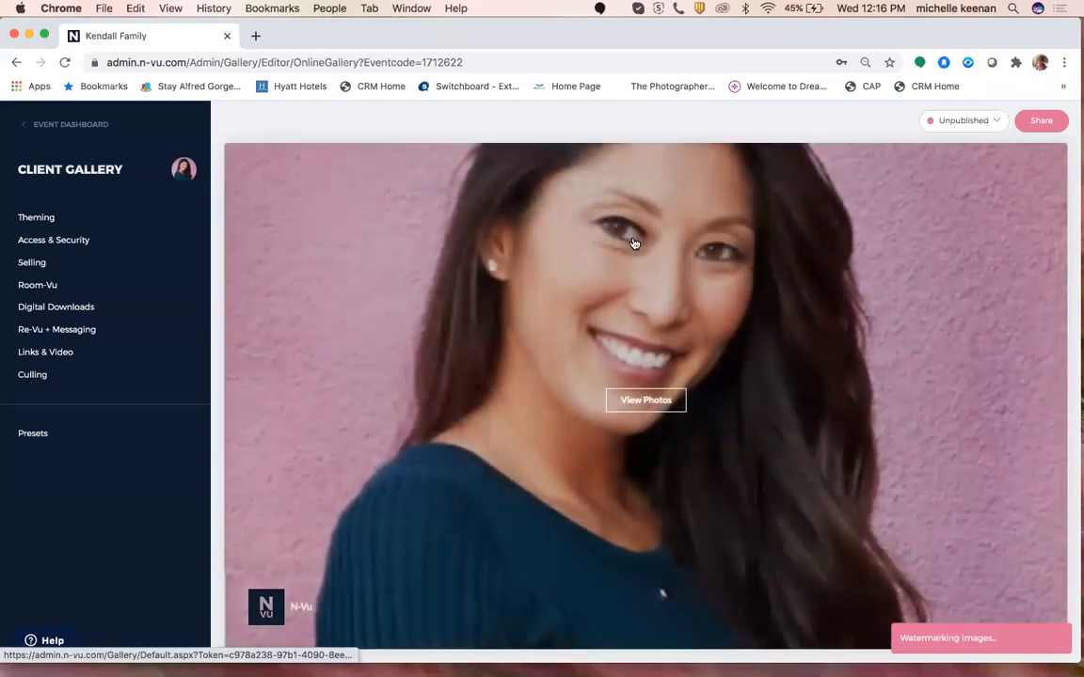
# Close the Photographer Message popup and scroll through the 7 Clients Favorites photos.
pyautogui.scroll(-1, 661, 414)
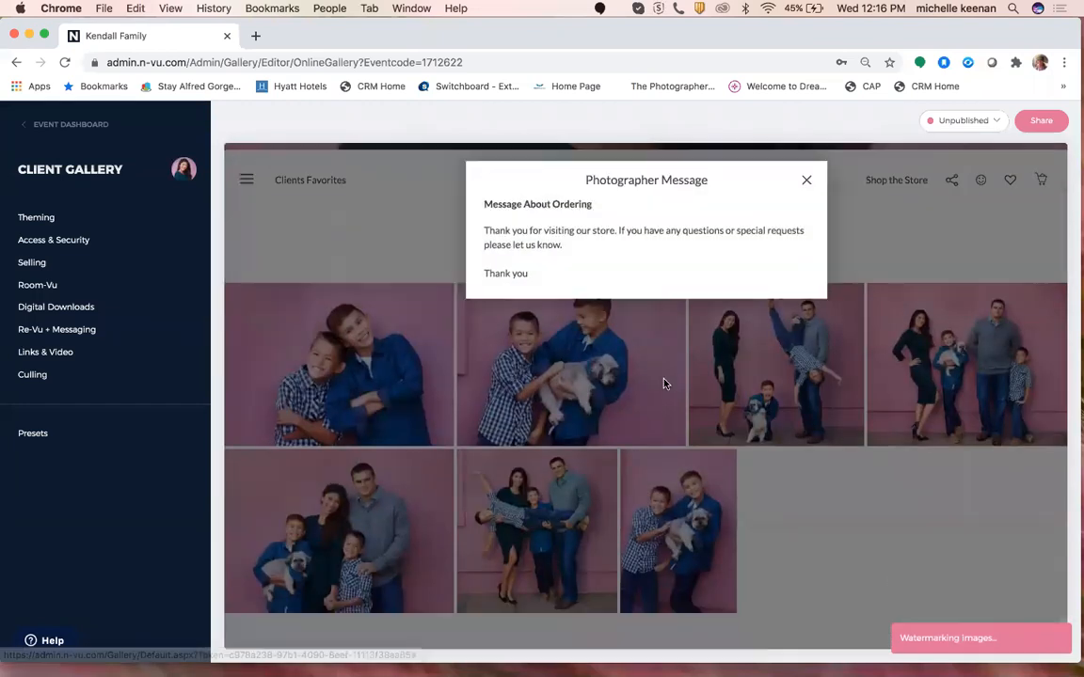
pyautogui.click(807, 183)
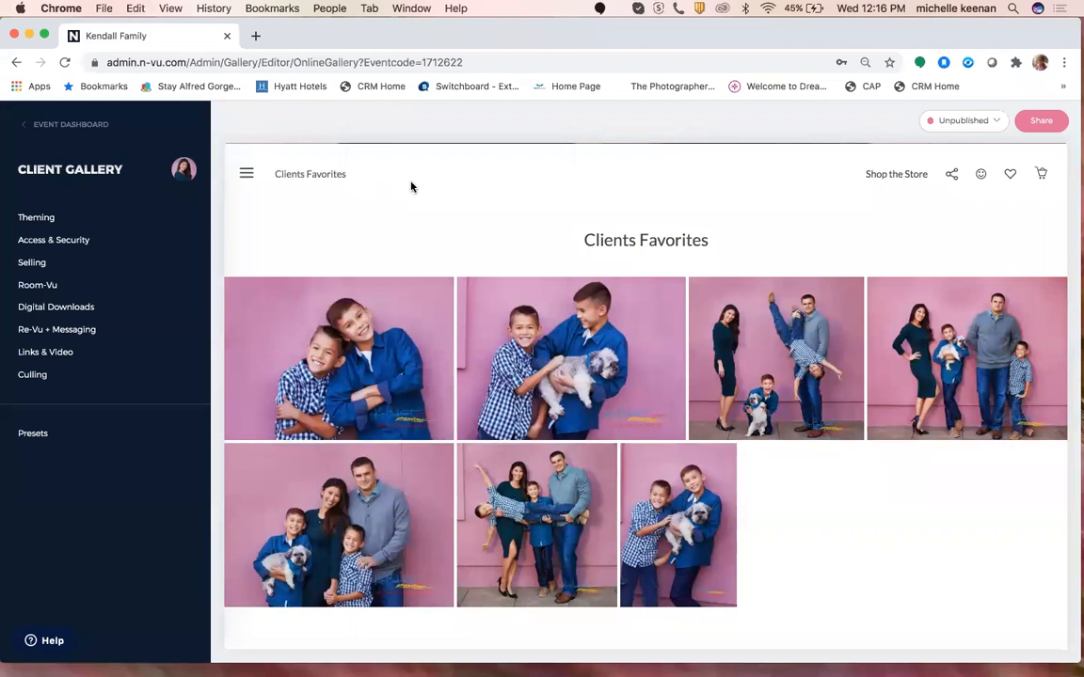
pyautogui.scroll(-1, 516, 306)
pyautogui.scroll(-2, 517, 306)
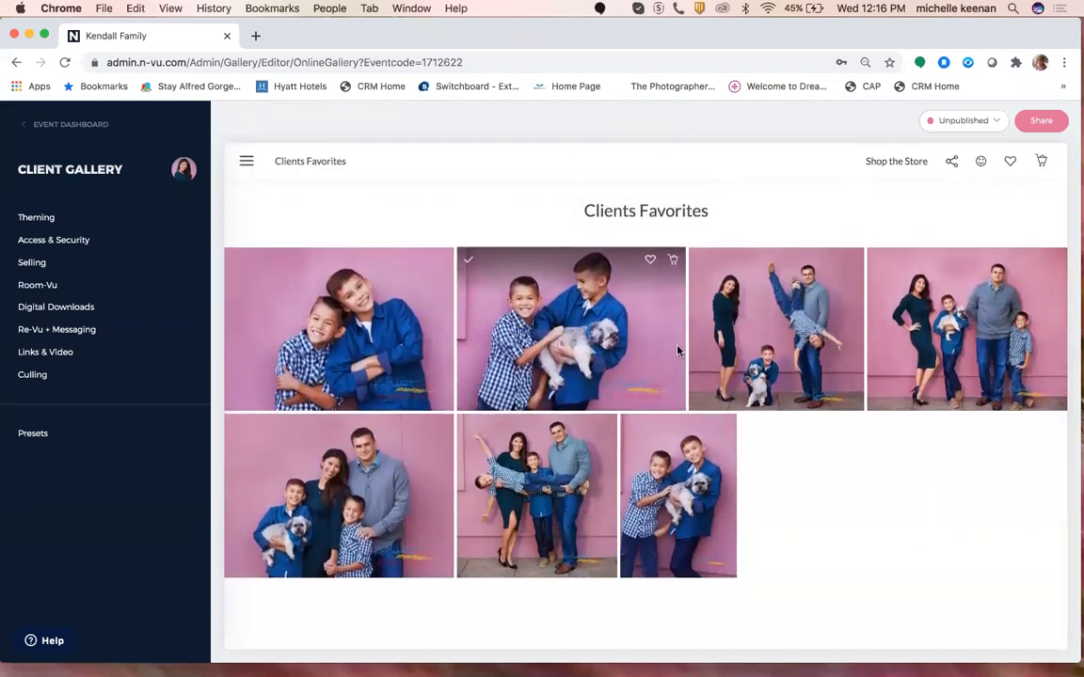
pyautogui.scroll(2, 678, 351)
# Favorite the second photo, the two boys holding the dog, using its heart icon.
pyautogui.moveTo(649, 363)
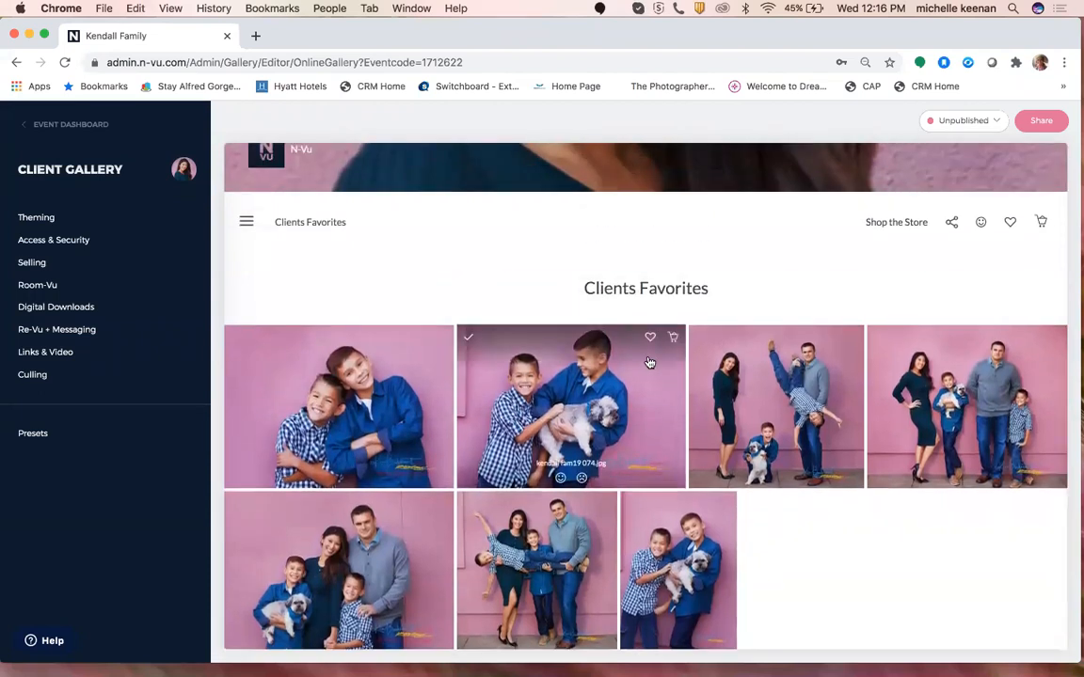
pyautogui.click(651, 340)
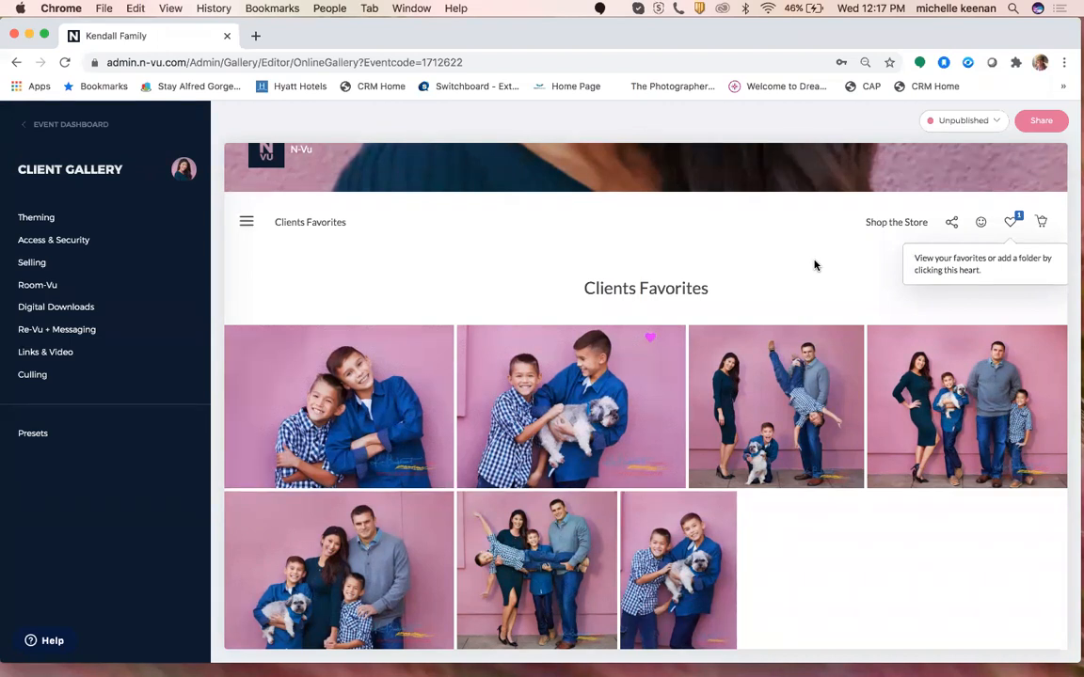
pyautogui.scroll(-2, 683, 364)
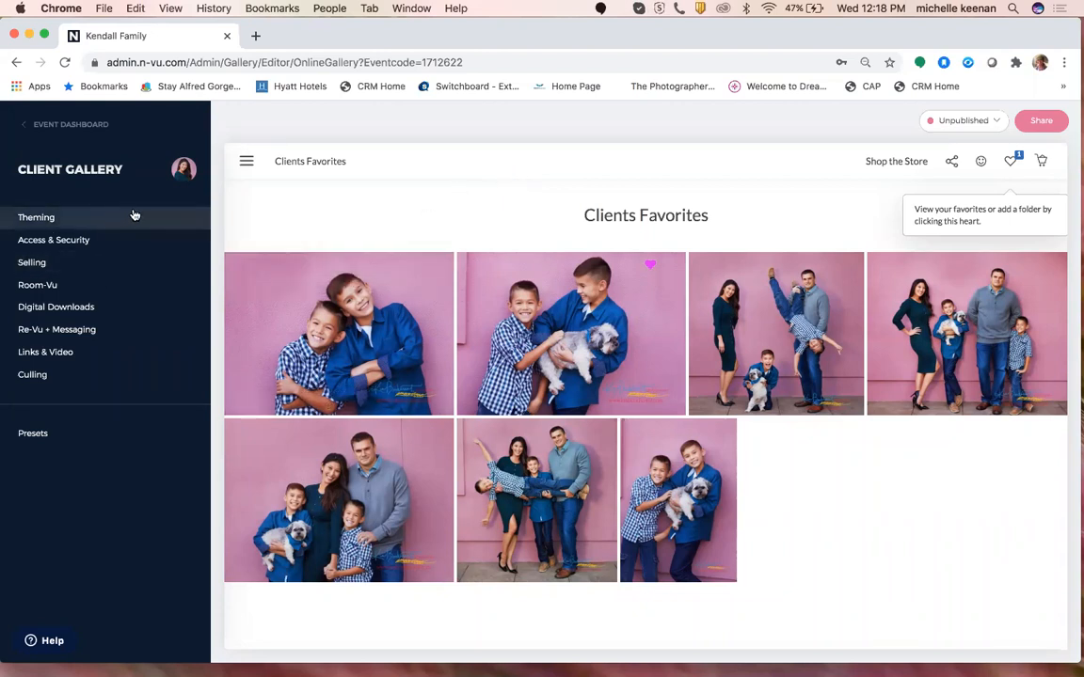
# Copy the gallery's share link and load it in a new browser tab.
pyautogui.click(1042, 122)
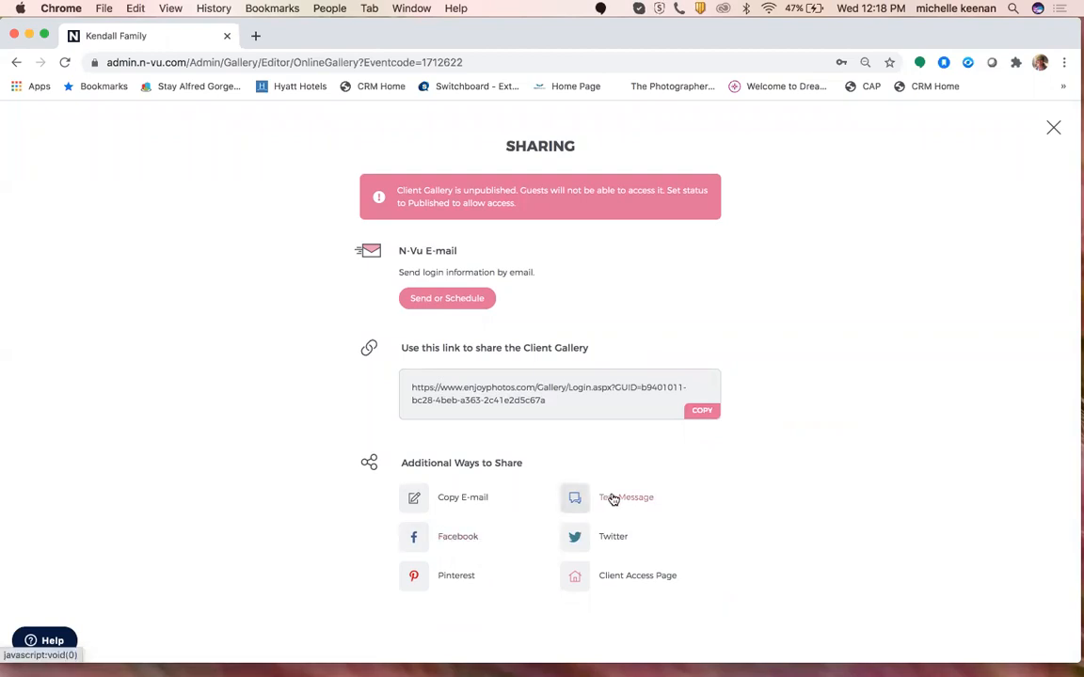
pyautogui.click(701, 412)
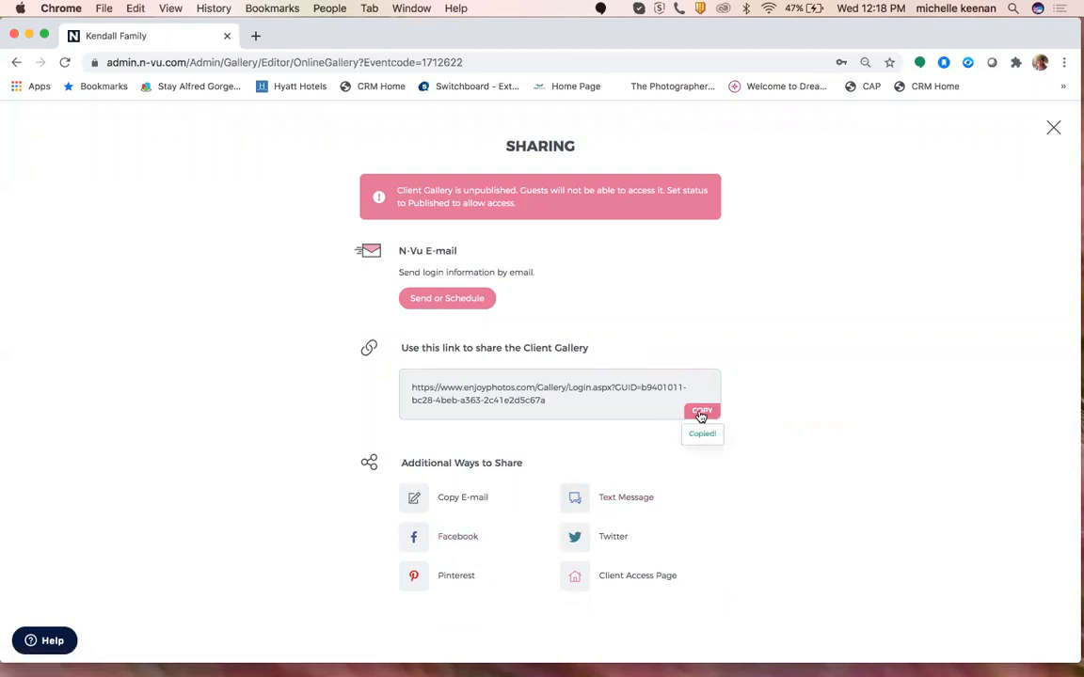
pyautogui.click(255, 36)
pyautogui.click(261, 64)
pyautogui.press('super+v')
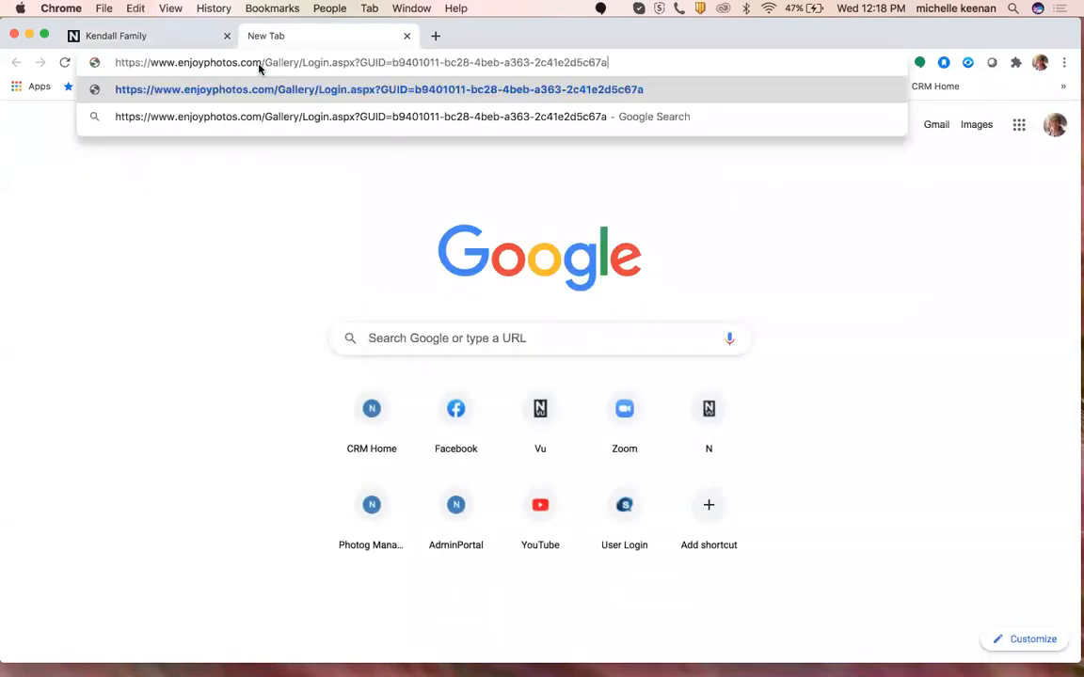
pyautogui.press('Return')
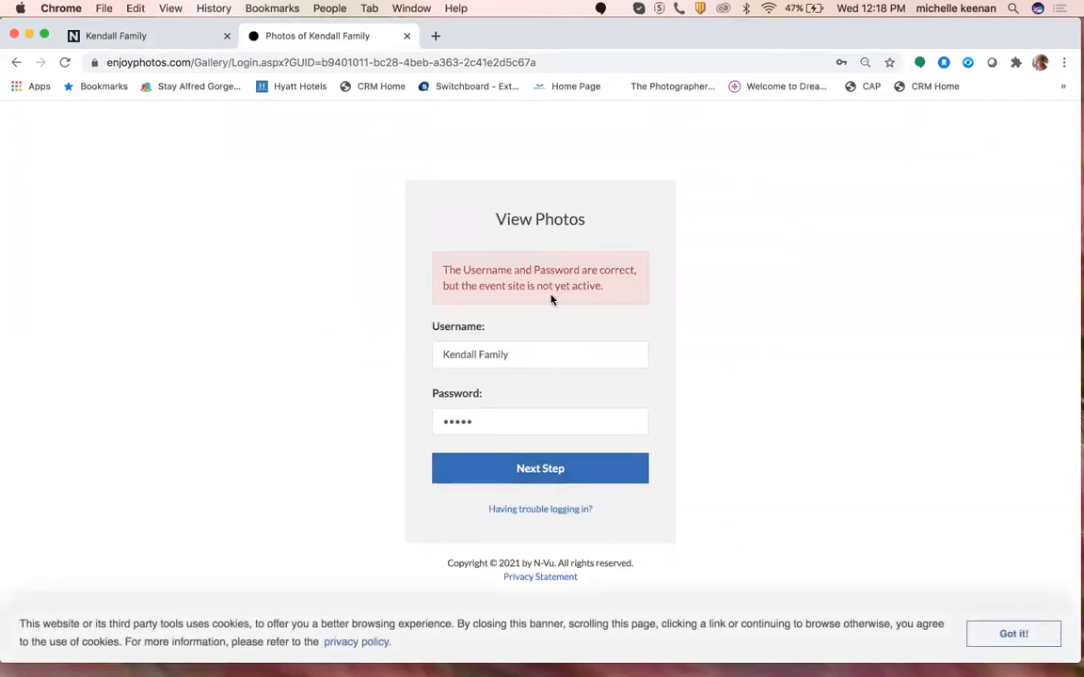
# Retry the gallery login with the password, then return to the admin tab.
pyautogui.click(541, 476)
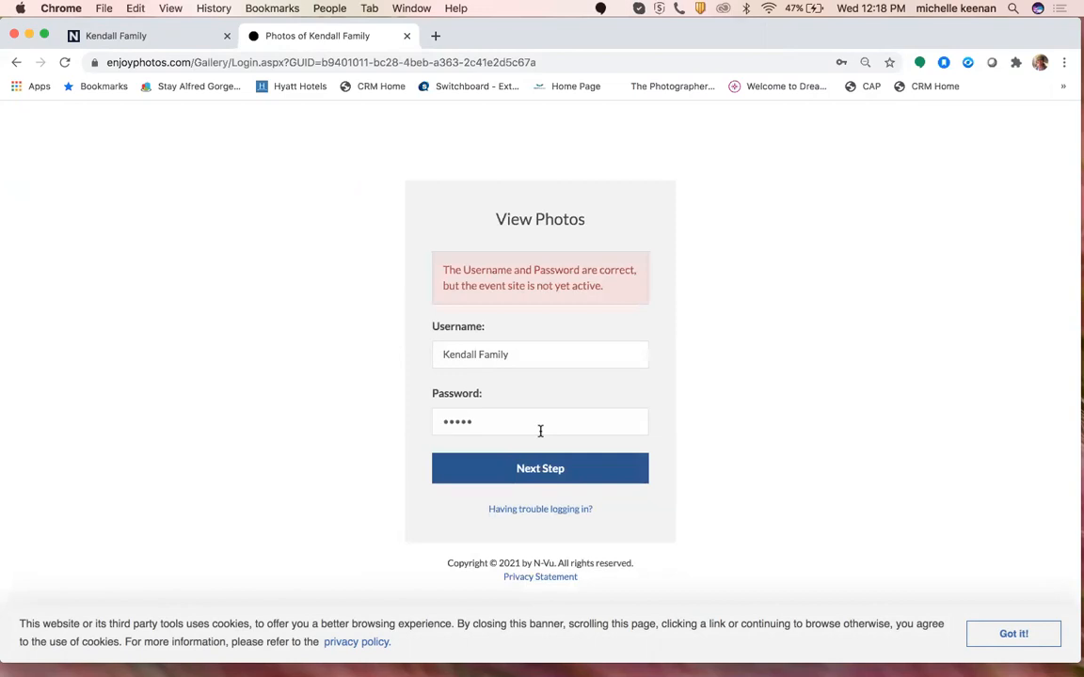
pyautogui.moveTo(506, 423); pyautogui.dragTo(390, 416)
pyautogui.write('*****')
pyautogui.press('Return')
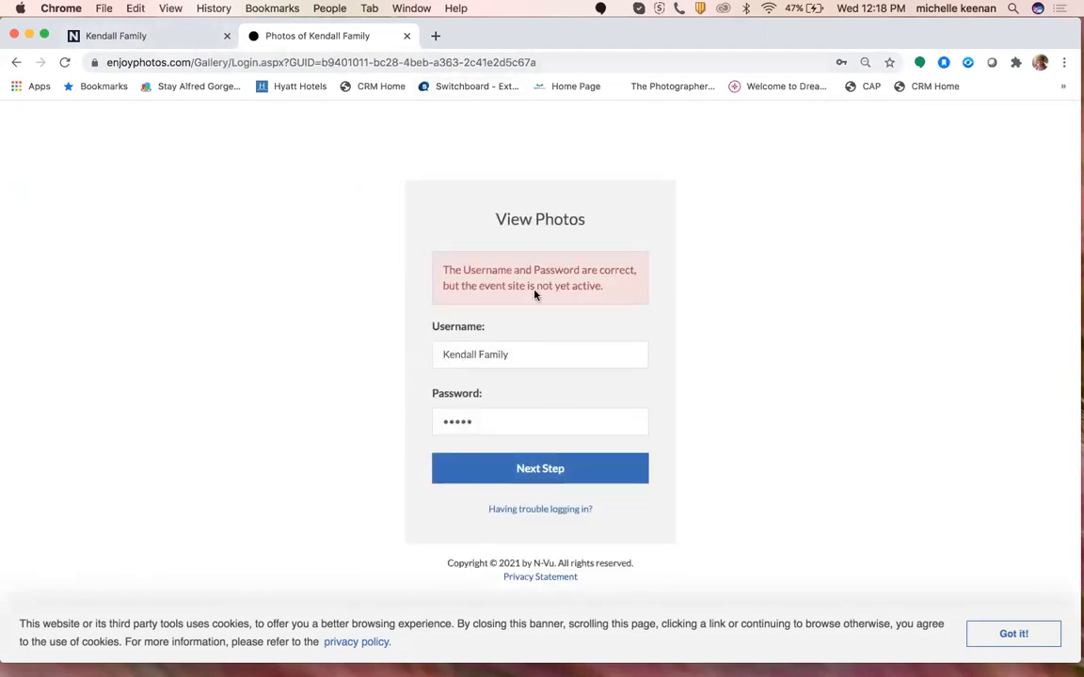
pyautogui.click(200, 38)
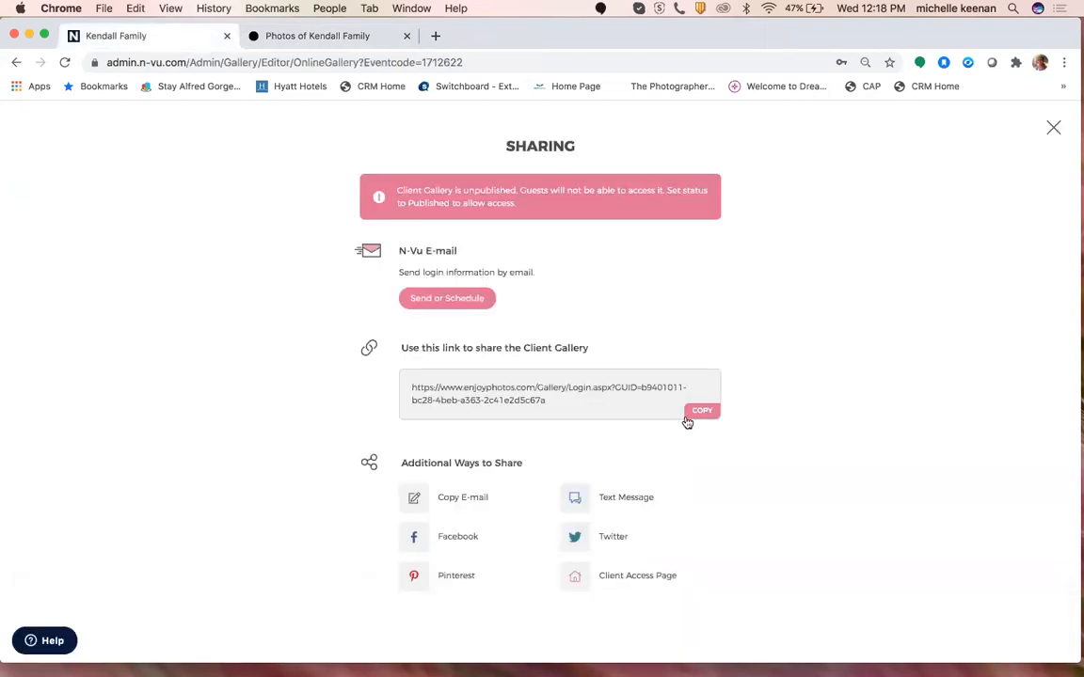
# Close Sharing and review the gallery's Access & Security password settings.
pyautogui.click(1053, 128)
pyautogui.click(72, 246)
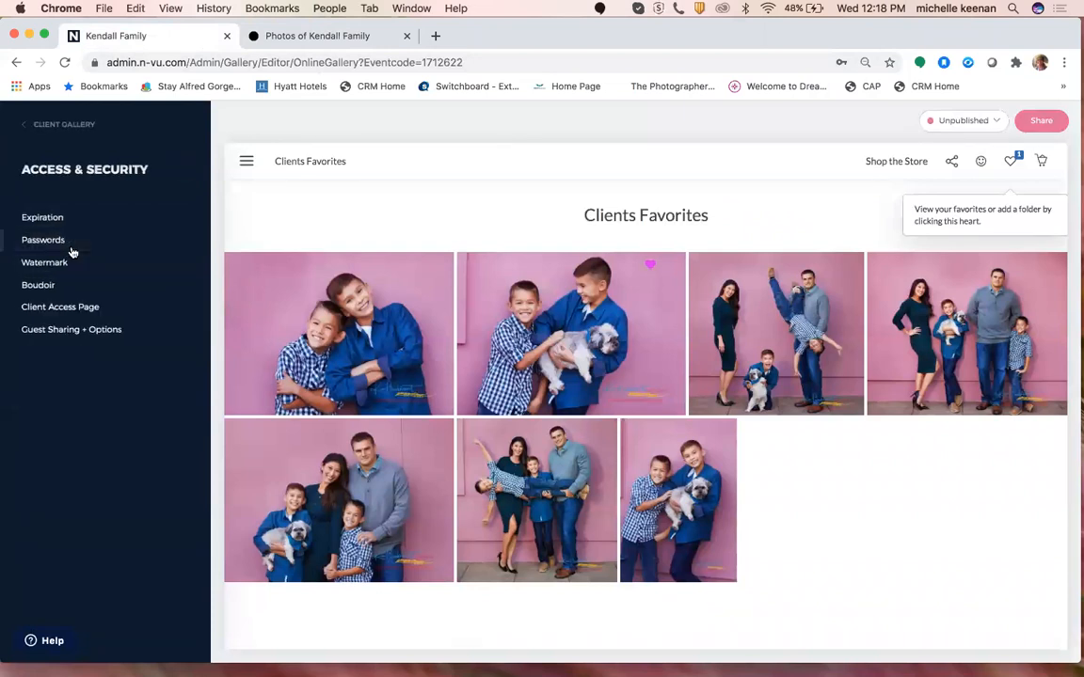
pyautogui.click(71, 249)
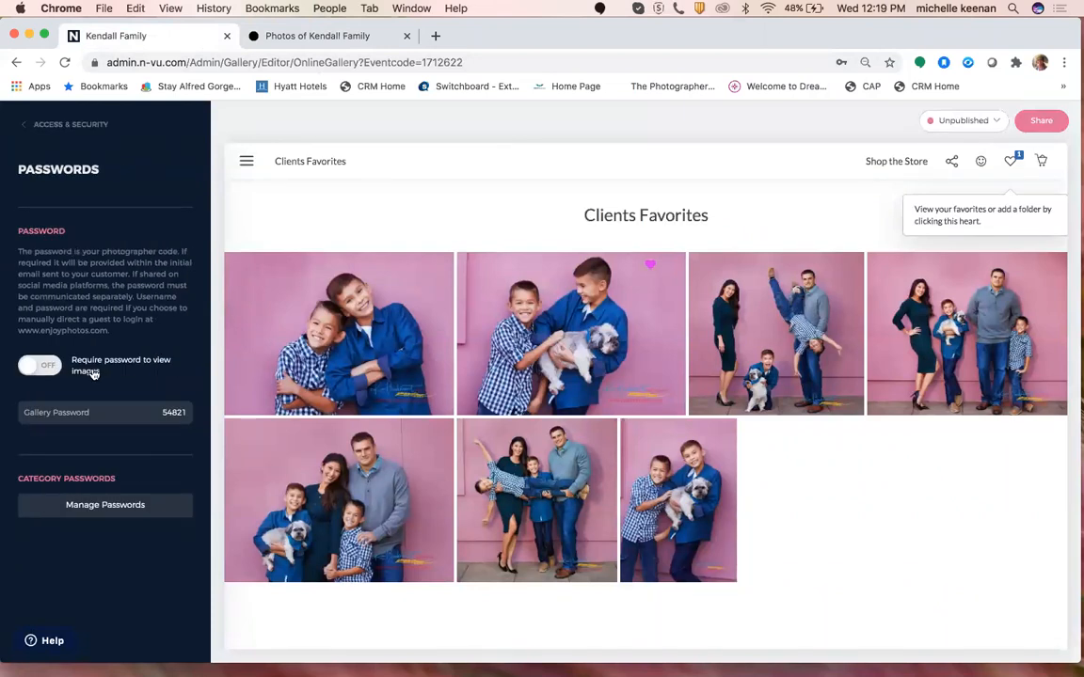
pyautogui.click(56, 135)
pyautogui.click(57, 135)
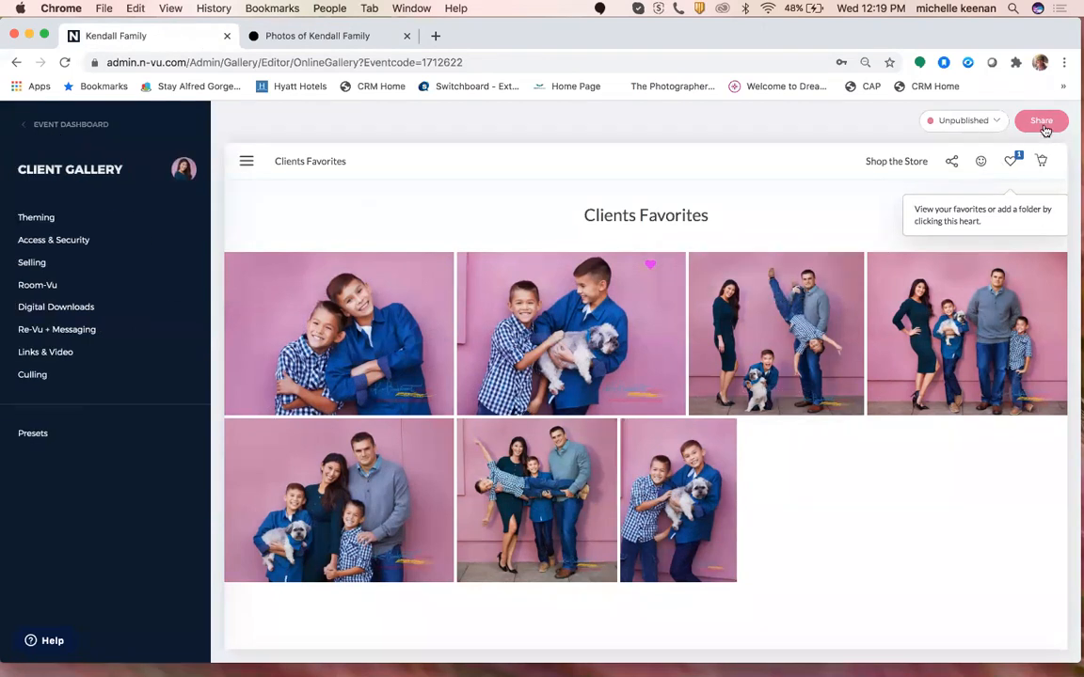
# Change the gallery status to Published and confirm publishing.
pyautogui.click(975, 124)
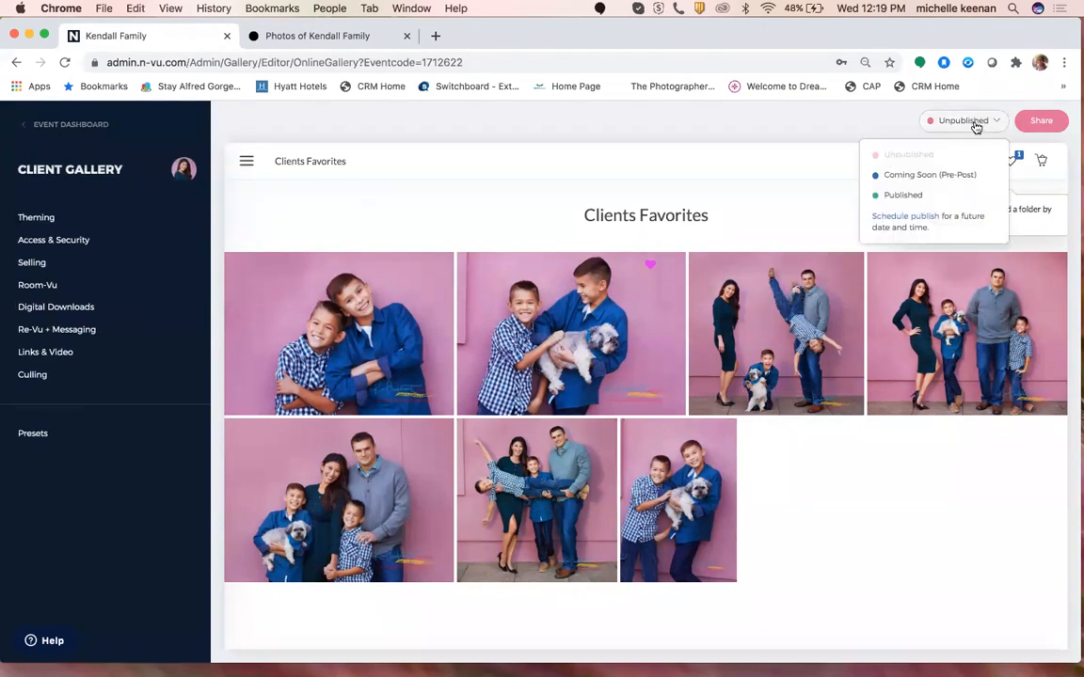
pyautogui.click(952, 202)
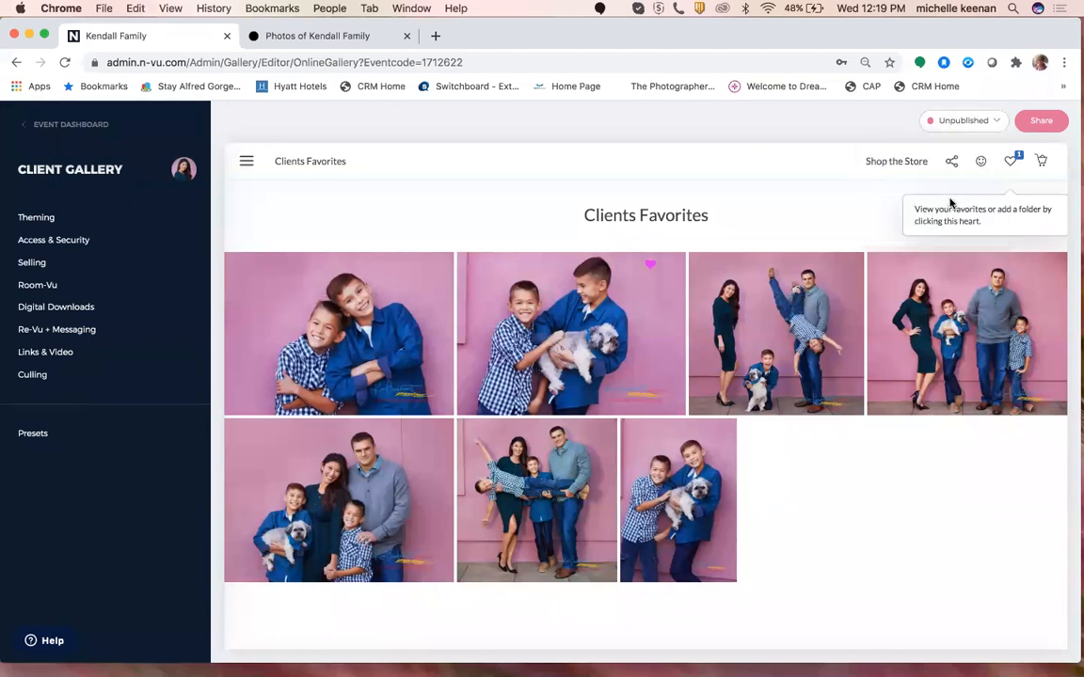
pyautogui.click(579, 450)
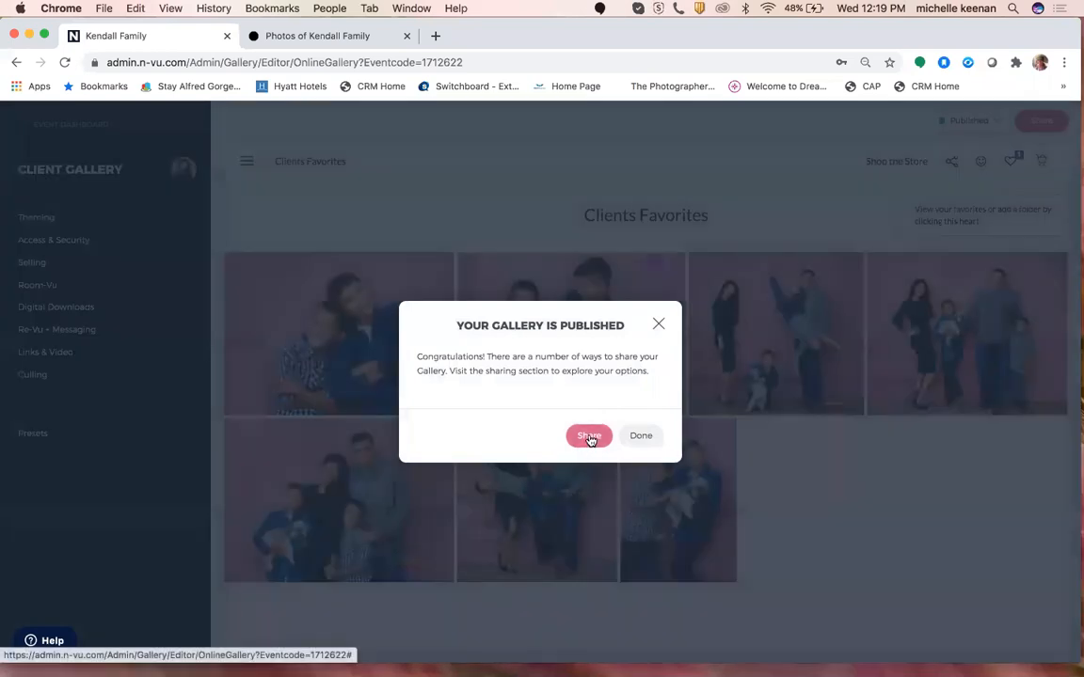
pyautogui.click(590, 436)
# Copy the gallery's share link and load it in the guest browser tab.
pyautogui.click(696, 349)
pyautogui.click(336, 33)
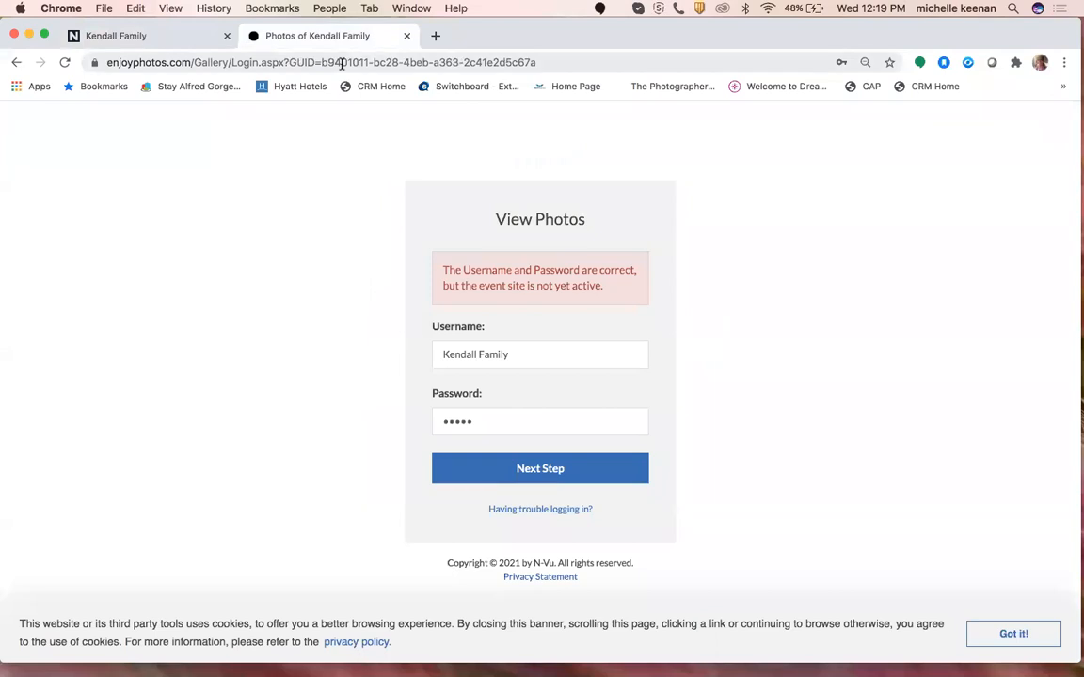
pyautogui.click(342, 62)
pyautogui.press('super+c')
pyautogui.press('super+v')
pyautogui.press('Return')
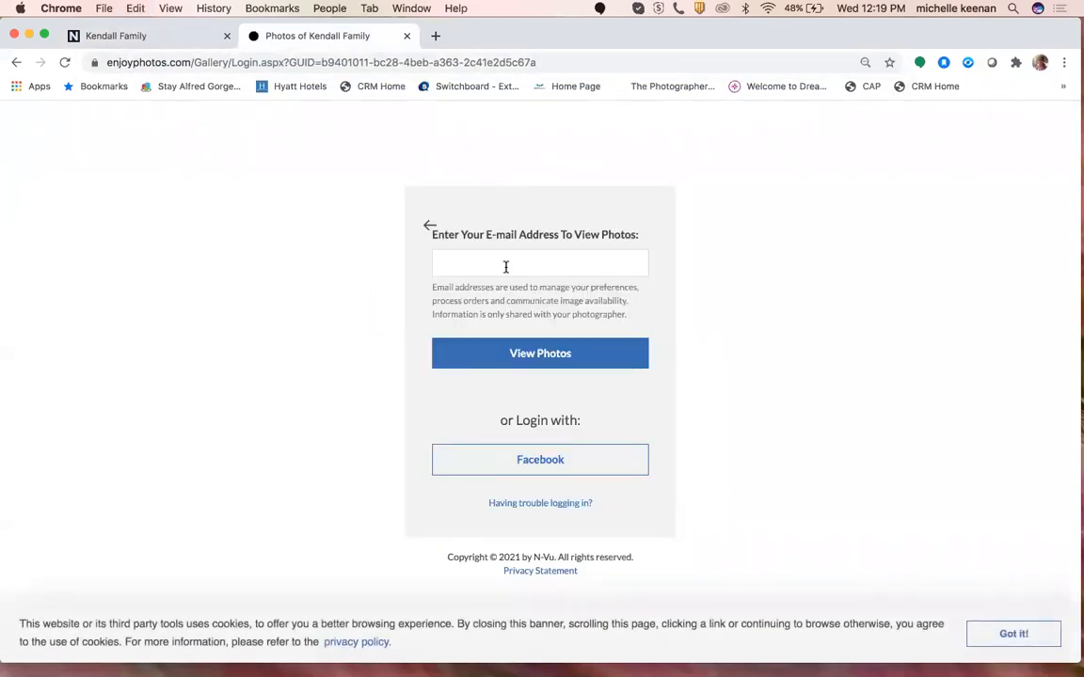
# Sign in with the guest's e-mail, dismiss the cookie notice, and enter the gallery from its cover.
pyautogui.click(506, 267)
pyautogui.click(540, 297)
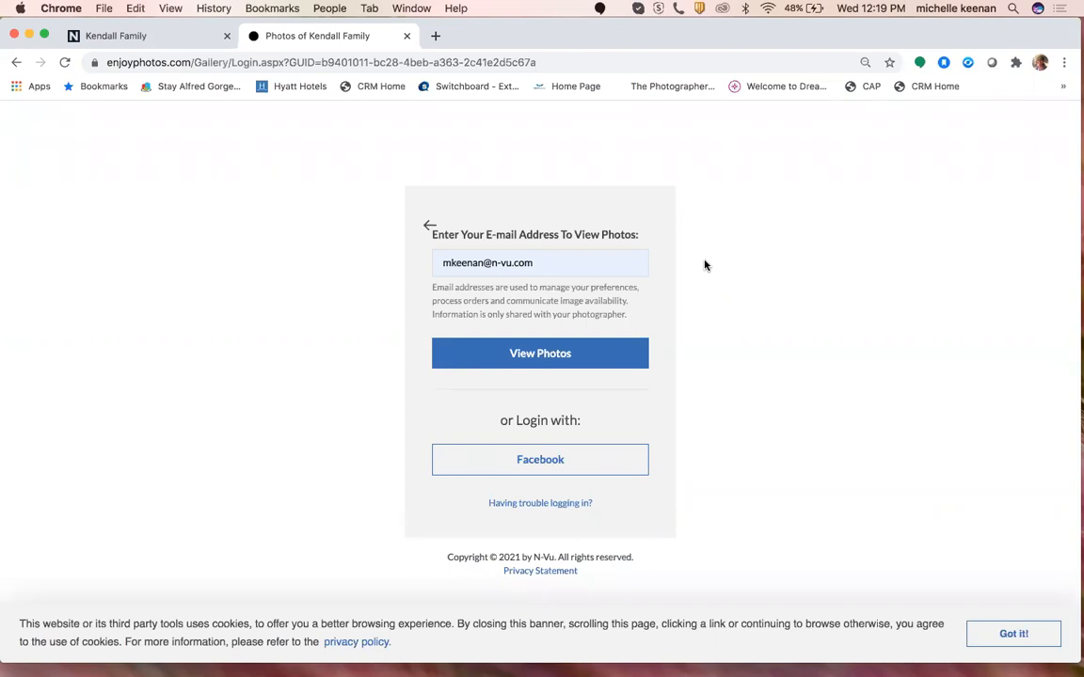
pyautogui.click(1002, 634)
pyautogui.click(542, 357)
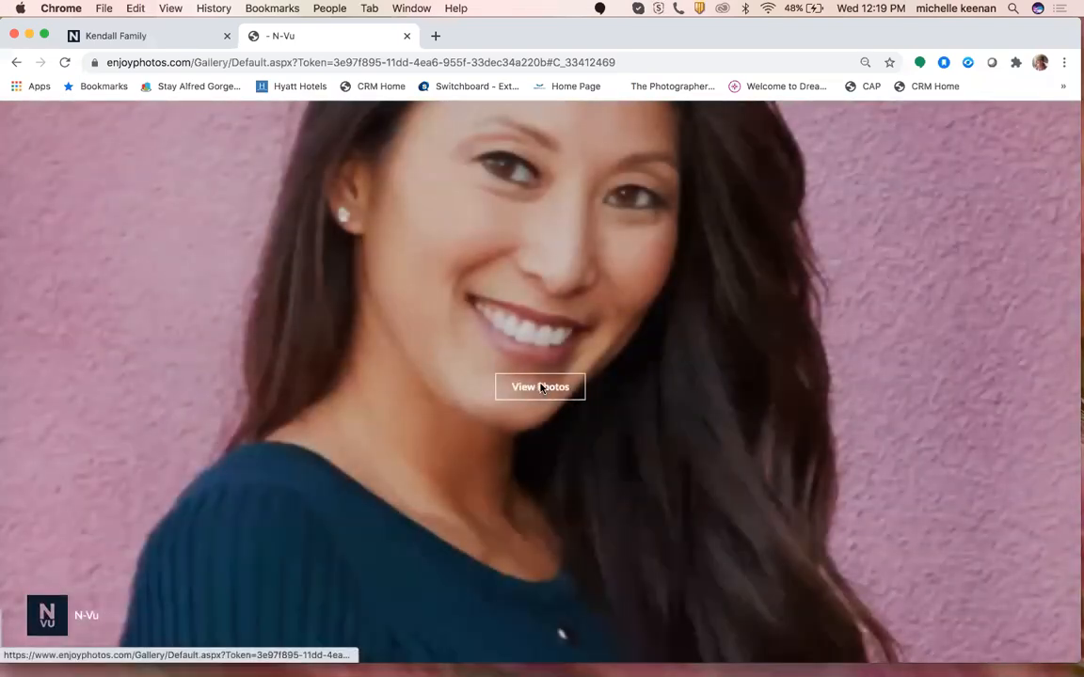
pyautogui.click(540, 387)
# Close the photographer's ordering message and open the Clients Favorites album.
pyautogui.click(717, 145)
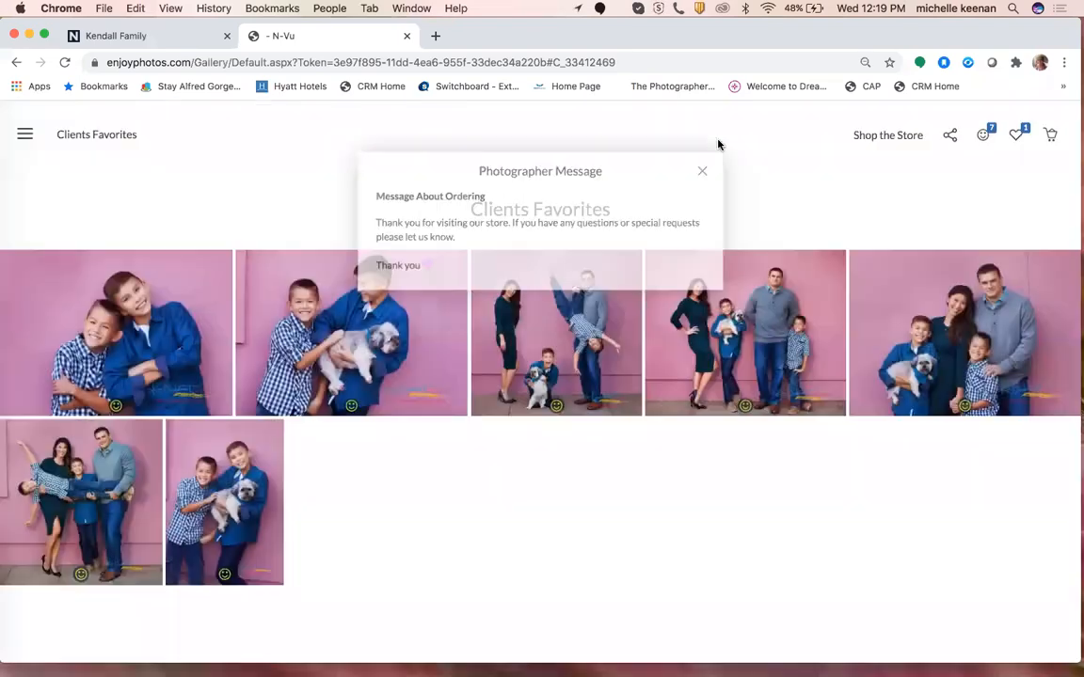
pyautogui.click(98, 141)
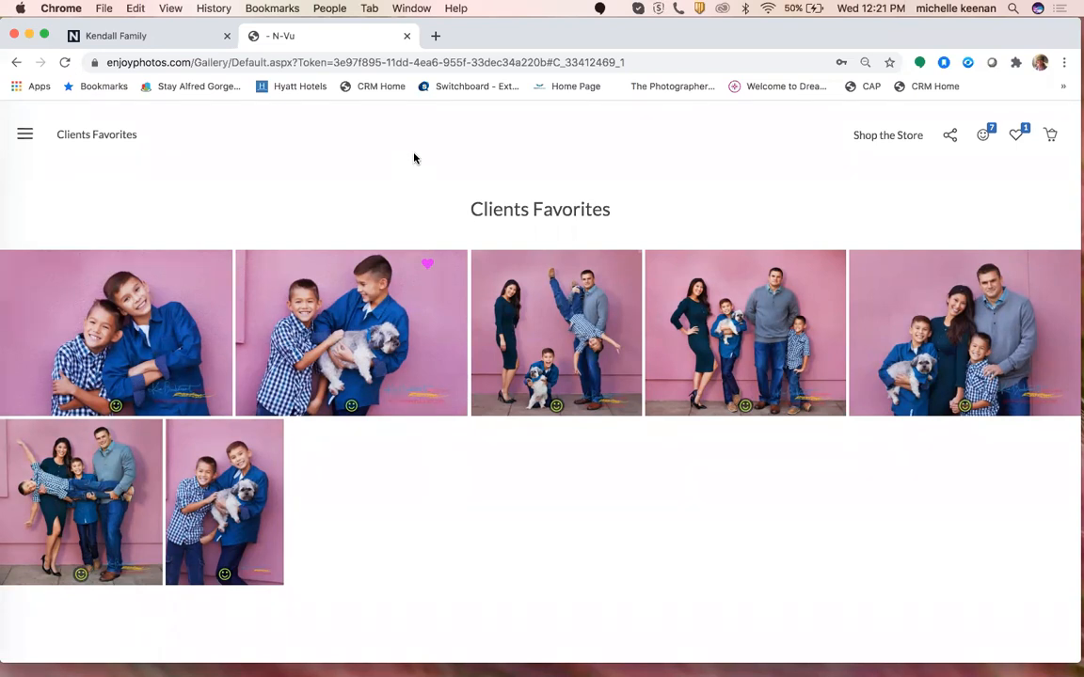
# Back in the admin tab, close the Sharing overlay and open the event's Images page.
pyautogui.click(179, 39)
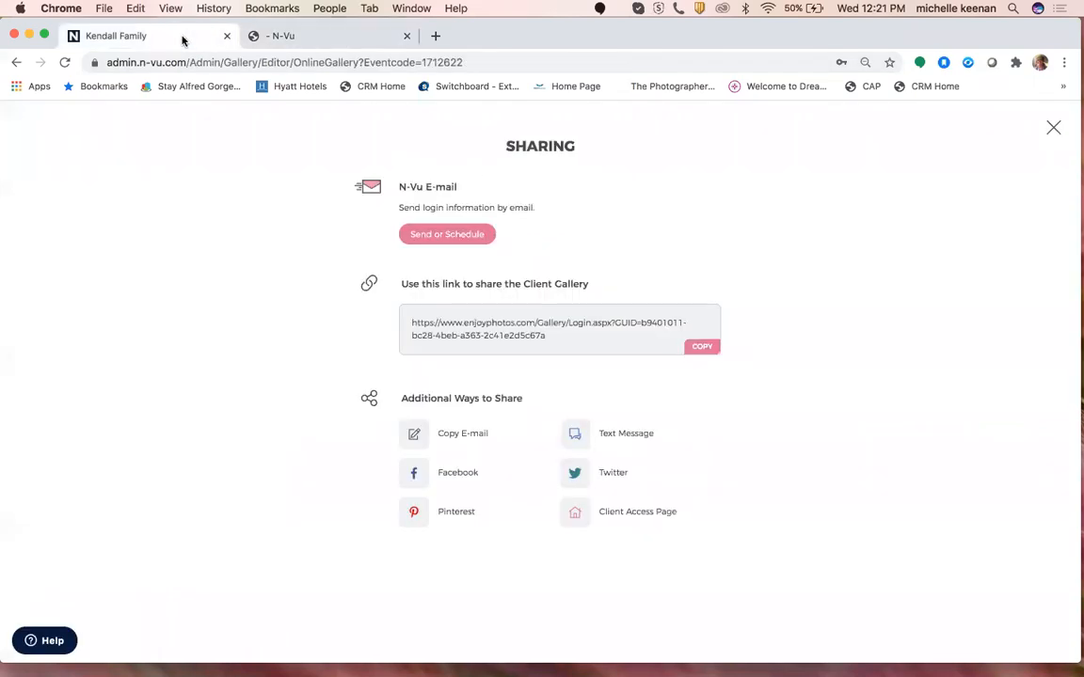
pyautogui.click(1053, 128)
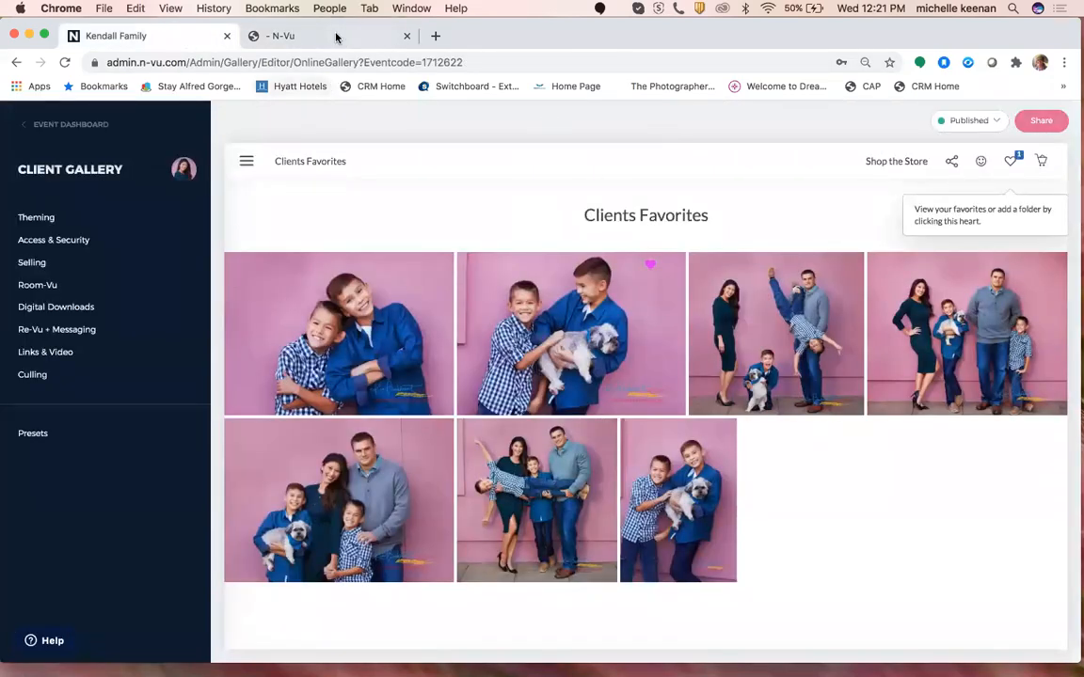
pyautogui.click(85, 128)
pyautogui.click(83, 258)
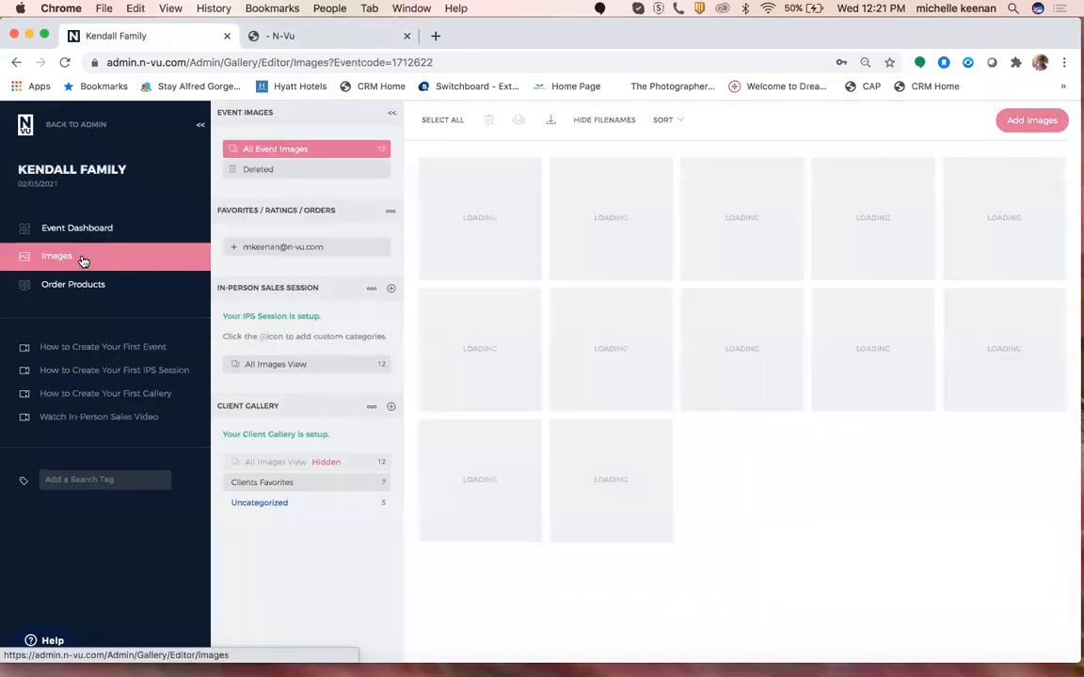
# Expand the client's favorites under Client Gallery to show Folders and Rated Images.
pyautogui.click(260, 248)
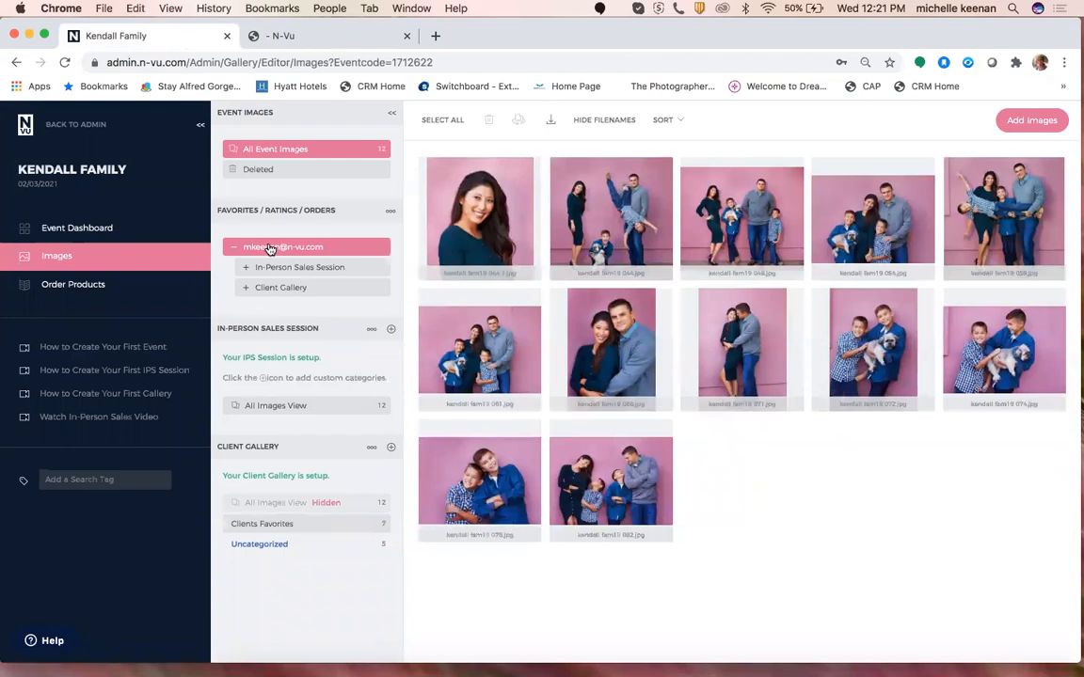
pyautogui.click(302, 290)
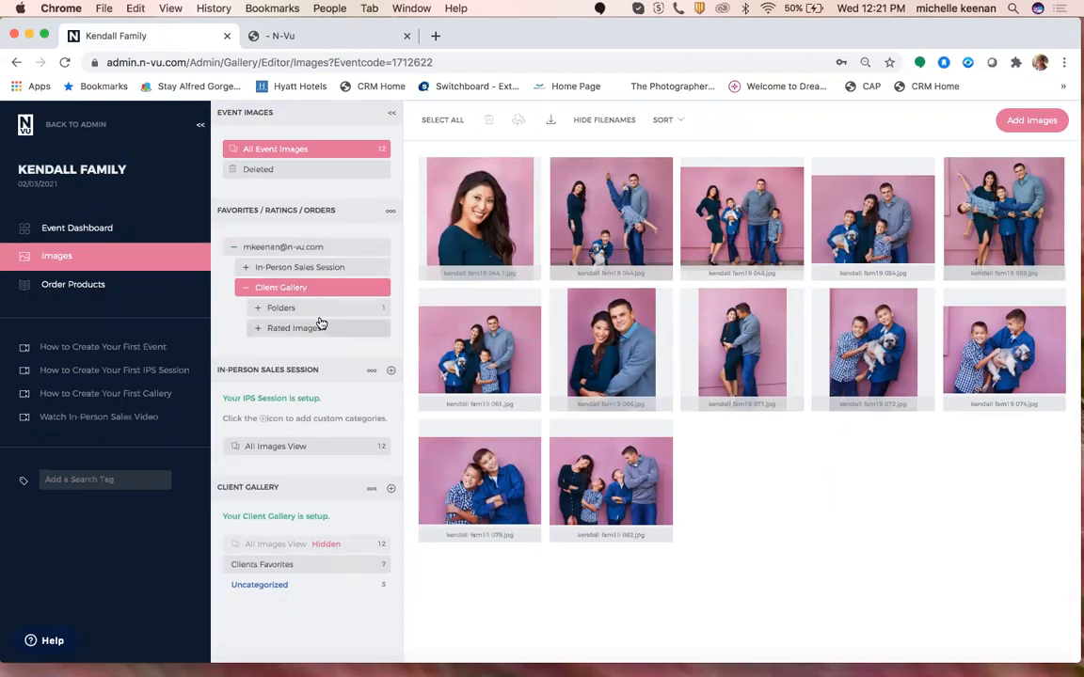
pyautogui.click(320, 311)
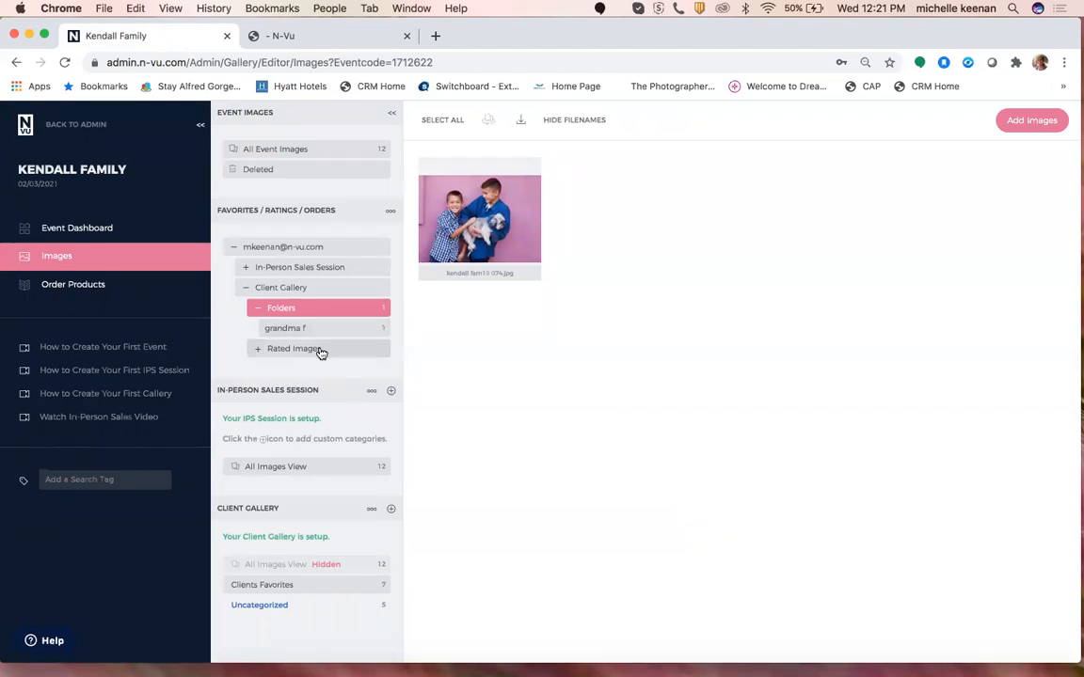
pyautogui.click(321, 349)
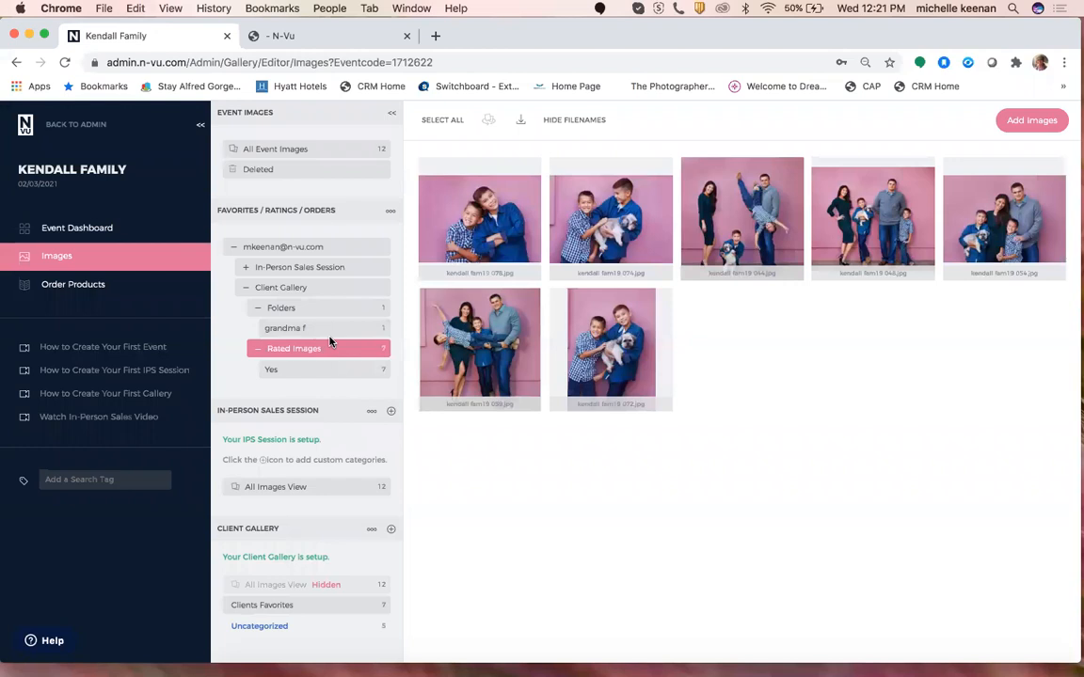
pyautogui.scroll(-1, 329, 342)
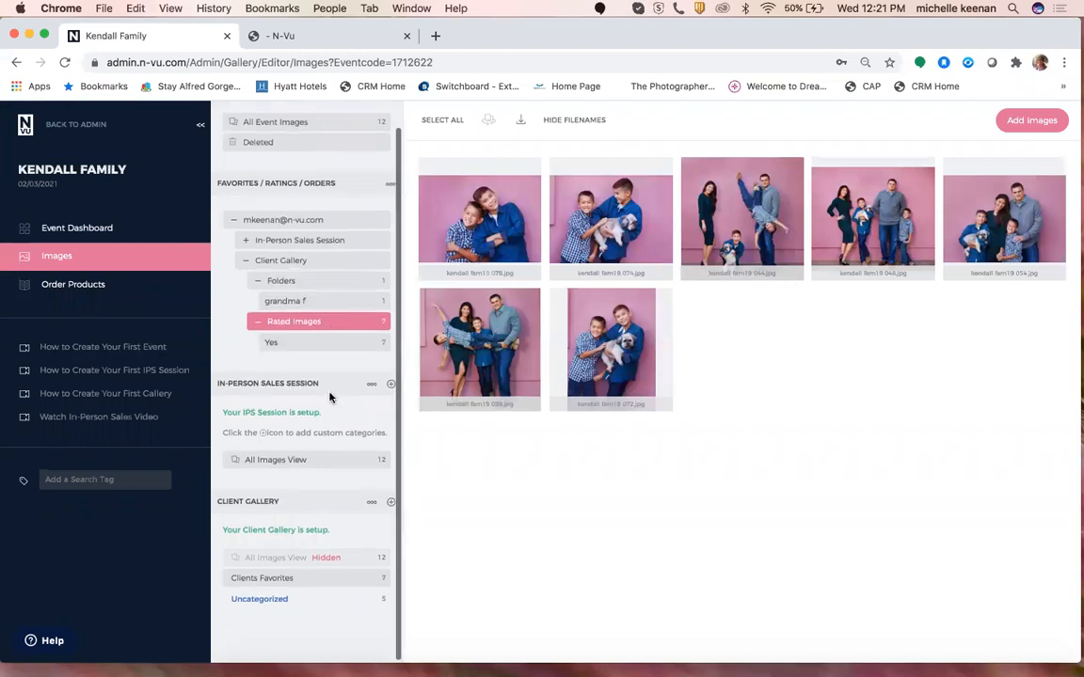
pyautogui.scroll(1, 322, 359)
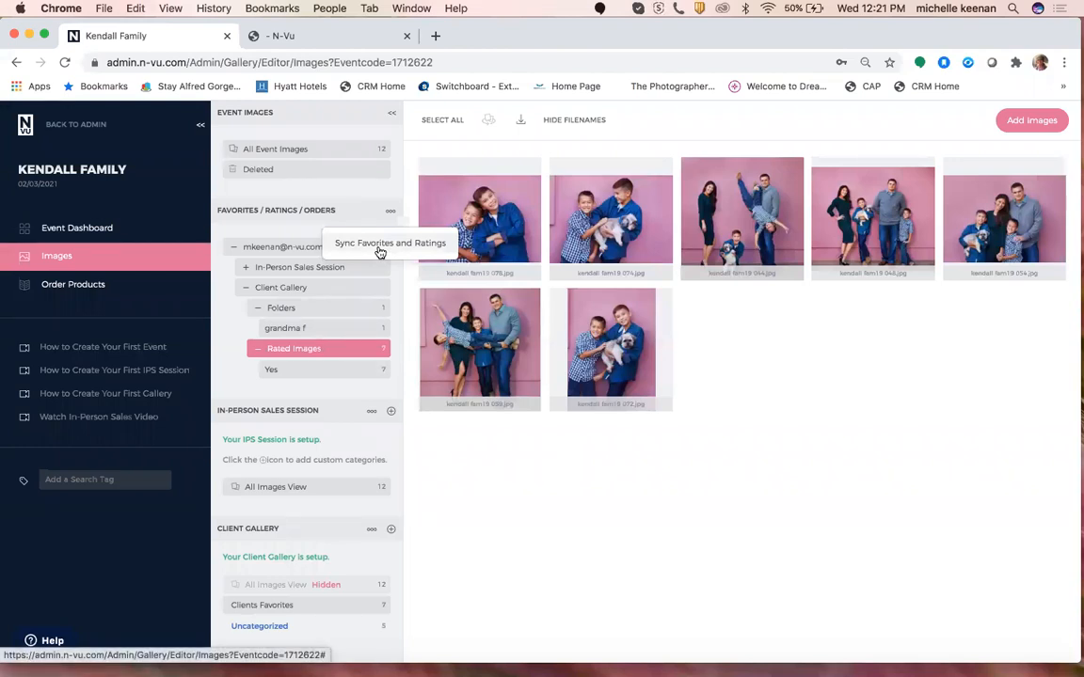
pyautogui.click(379, 253)
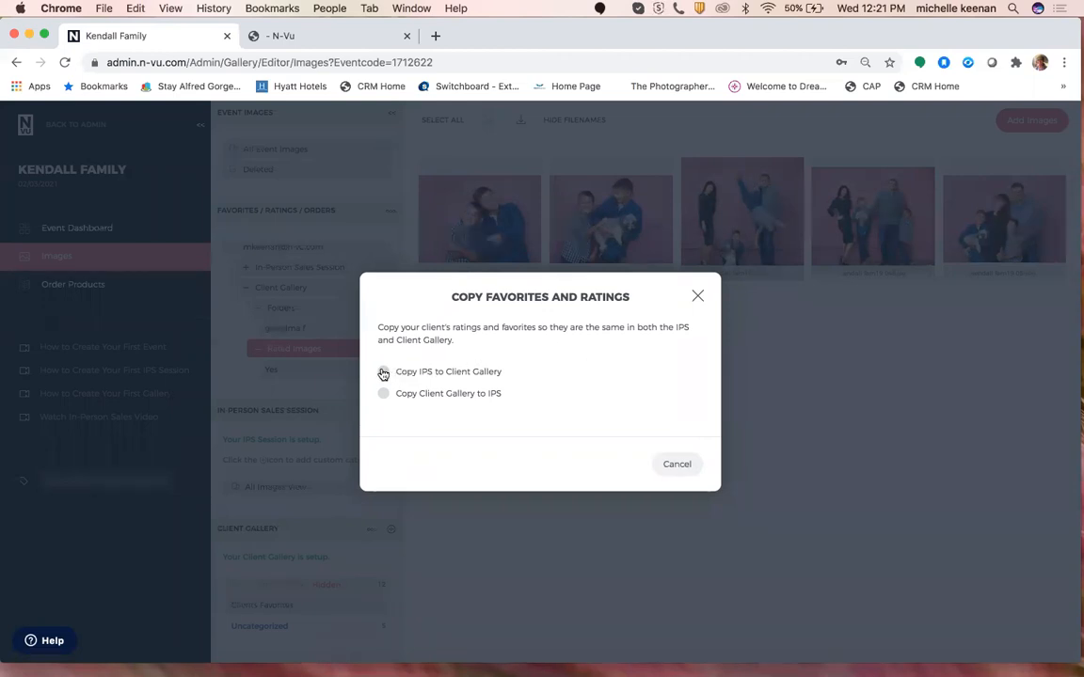
pyautogui.click(677, 465)
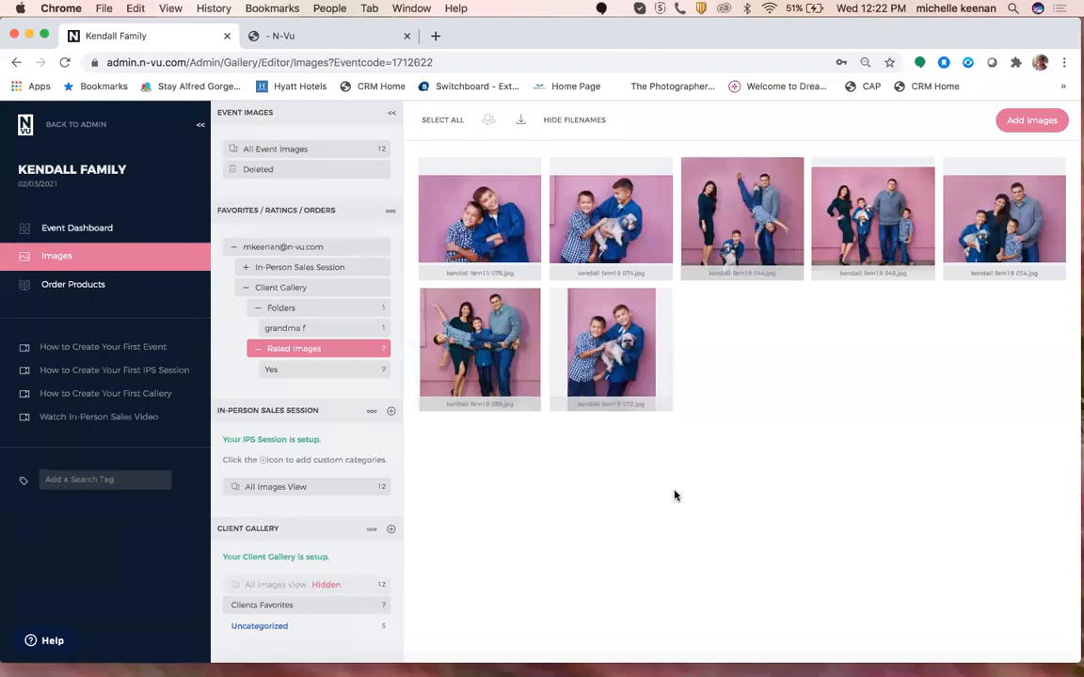
pyautogui.click(231, 248)
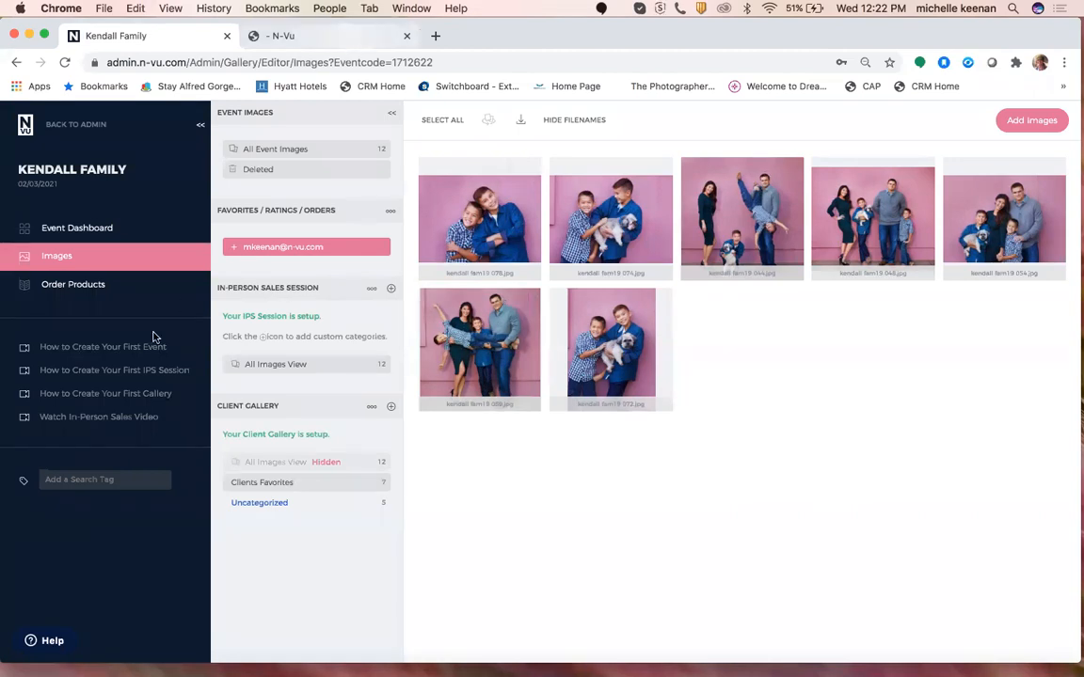
# From the event dashboard, edit the Client Gallery and open its Digital Downloads section.
pyautogui.click(136, 229)
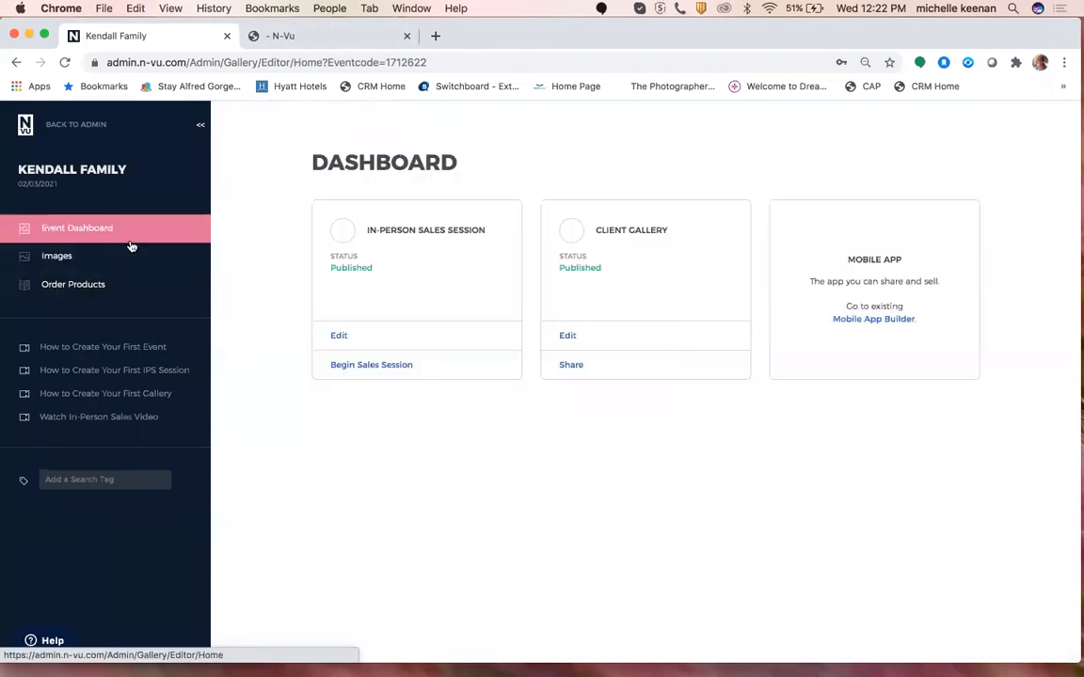
pyautogui.click(573, 338)
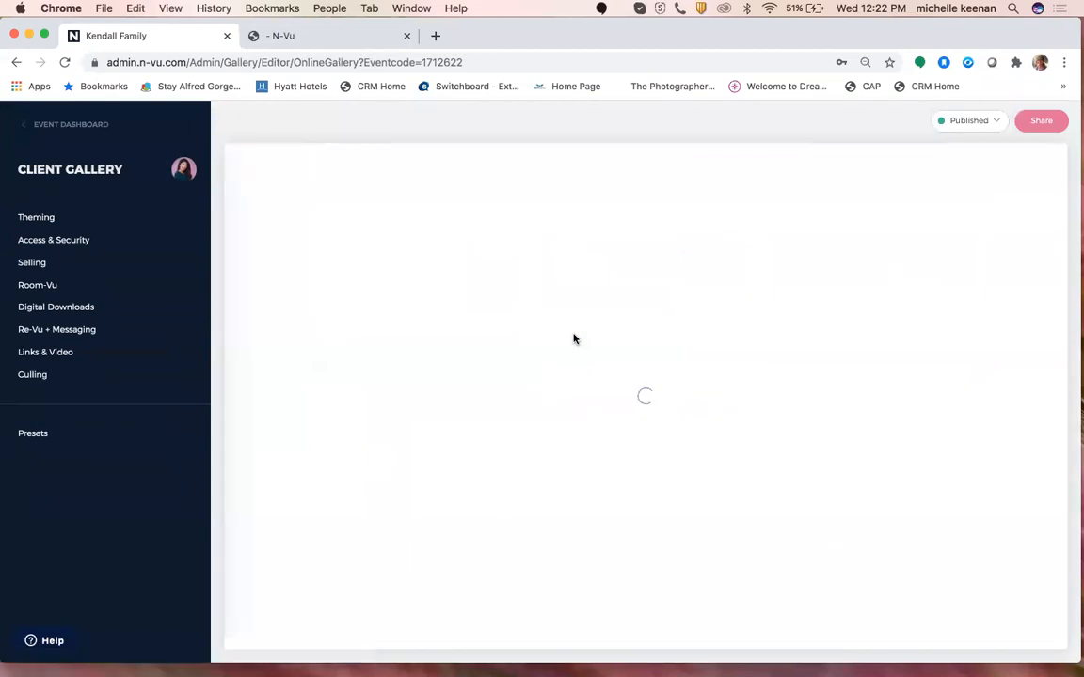
pyautogui.click(87, 309)
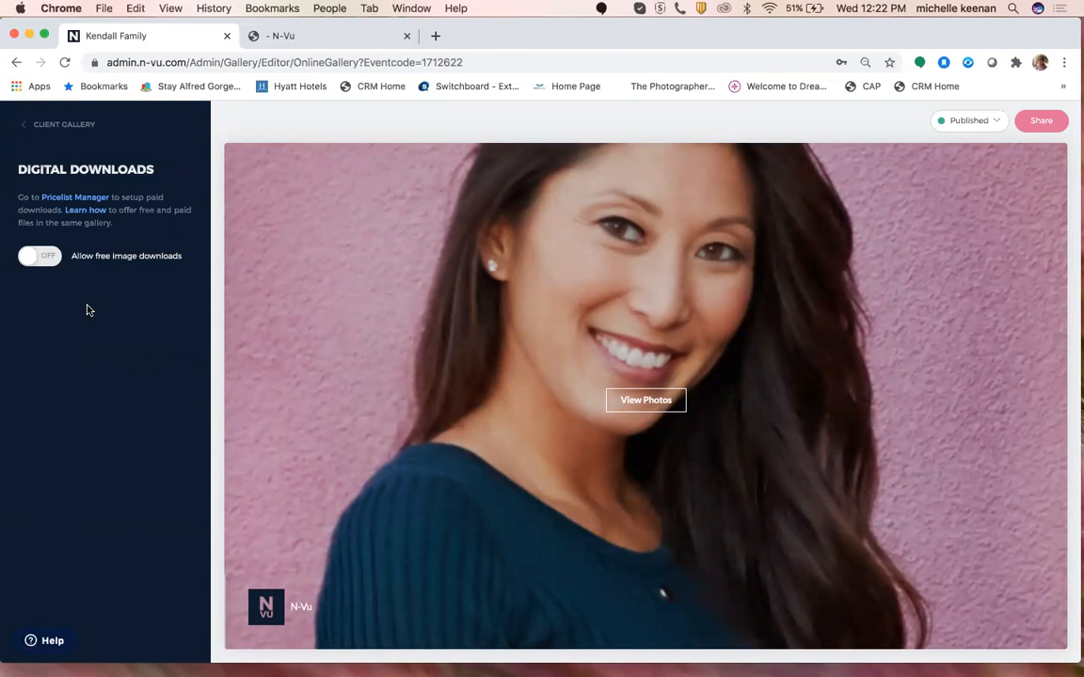
# Turn on free image downloads and Require Pin, then start editing the e-mail restrictions box.
pyautogui.click(40, 256)
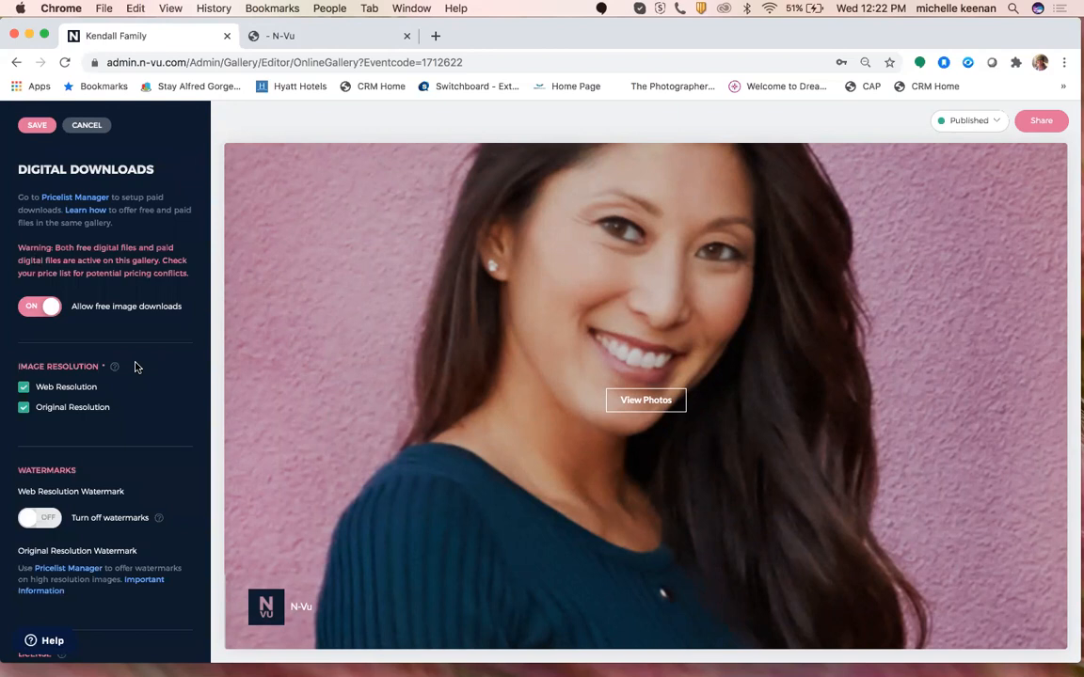
pyautogui.scroll(-2, 134, 367)
pyautogui.scroll(-4, 134, 367)
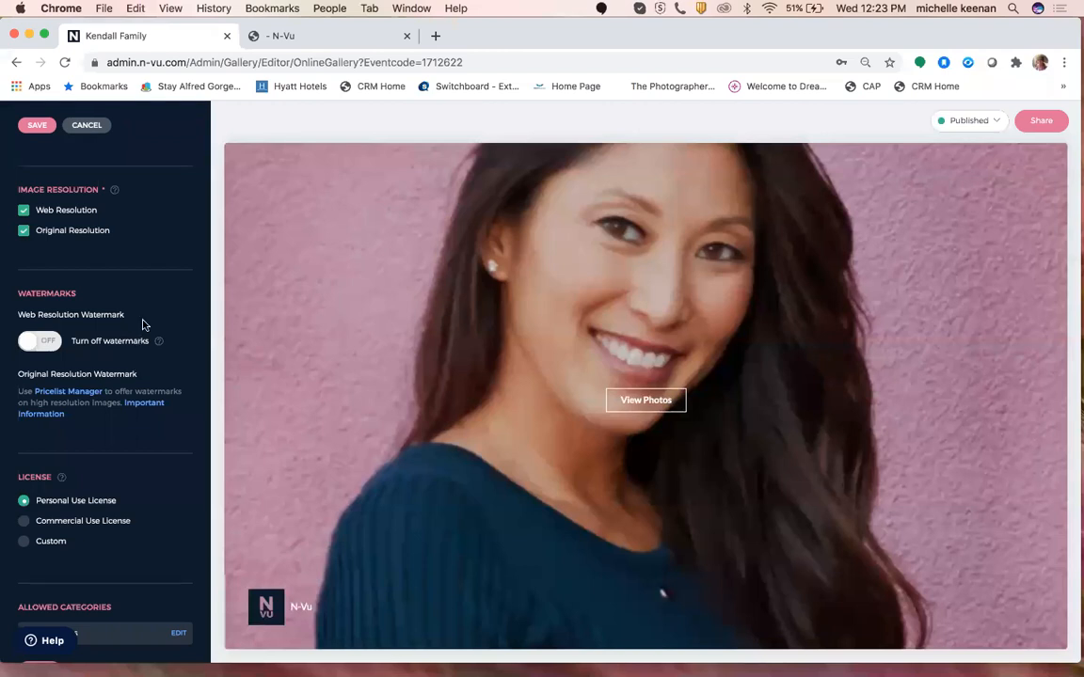
pyautogui.scroll(-4, 188, 322)
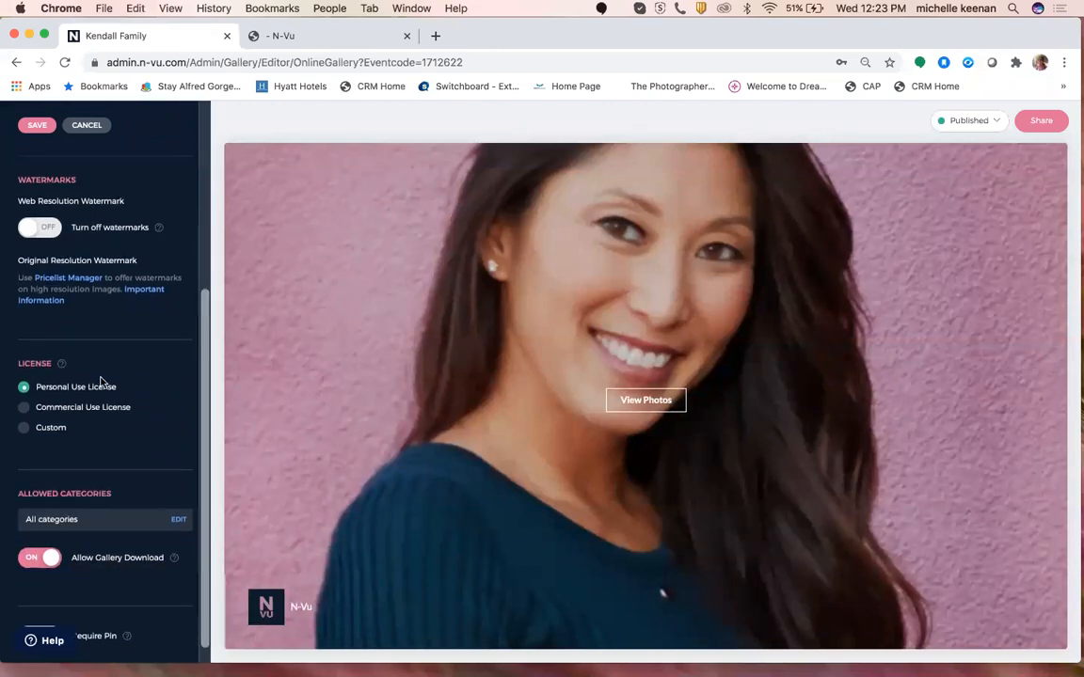
pyautogui.scroll(-1, 93, 346)
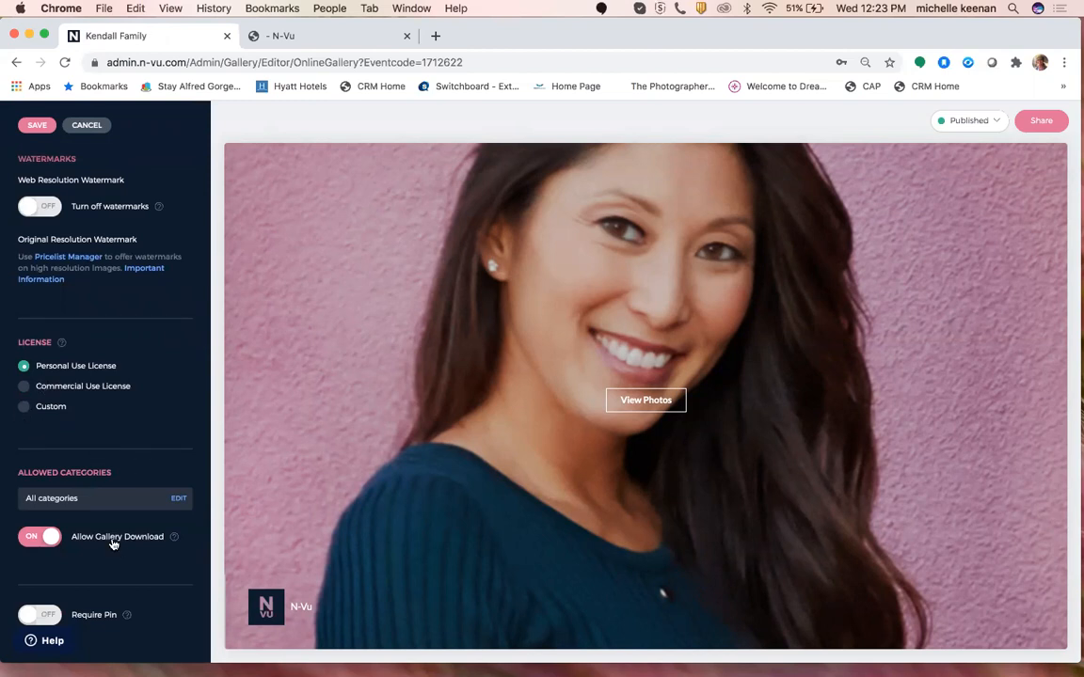
pyautogui.click(39, 616)
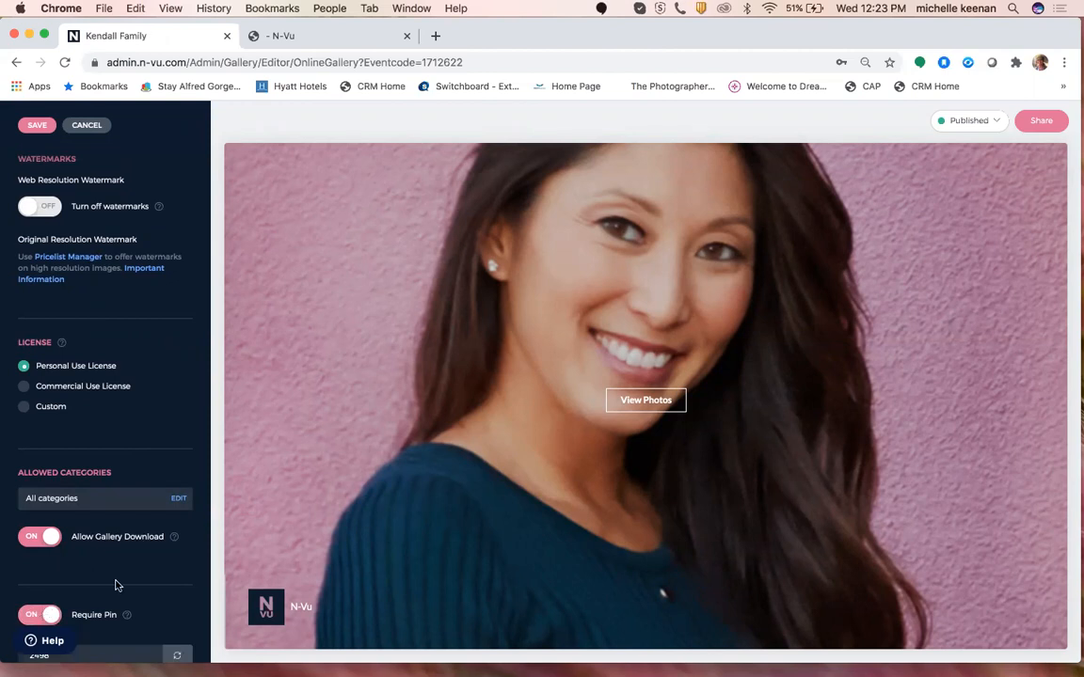
pyautogui.scroll(-5, 128, 581)
pyautogui.scroll(-2, 128, 581)
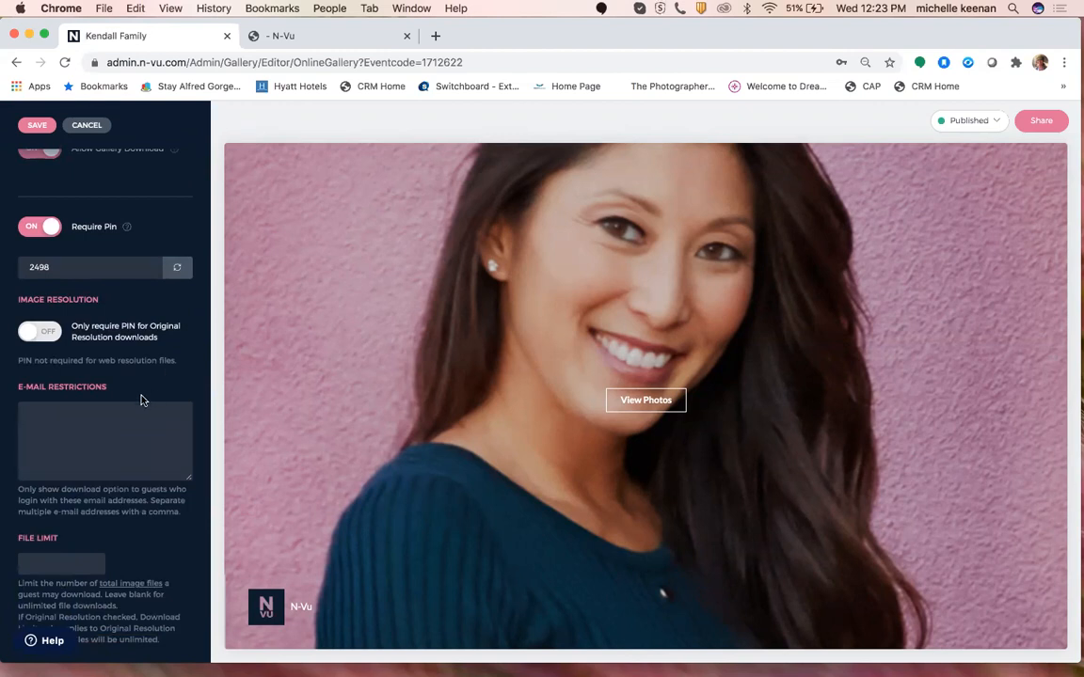
pyautogui.click(58, 428)
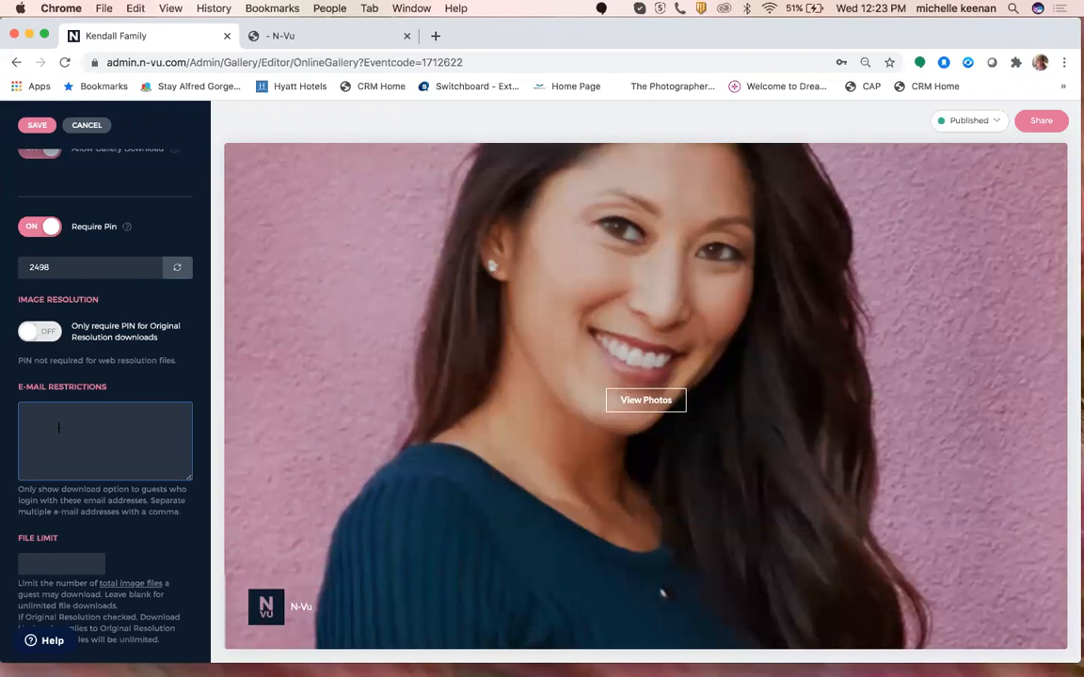
# Require the PIN only for original-resolution downloads and set a 10-file download limit.
pyautogui.click(31, 337)
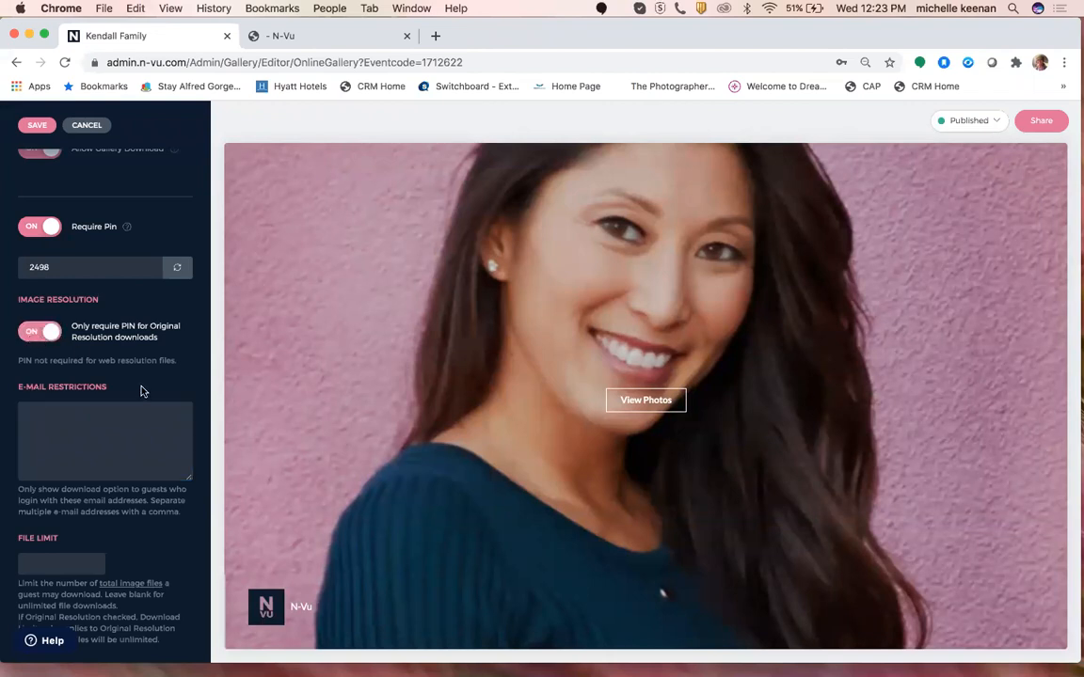
pyautogui.scroll(-3, 141, 392)
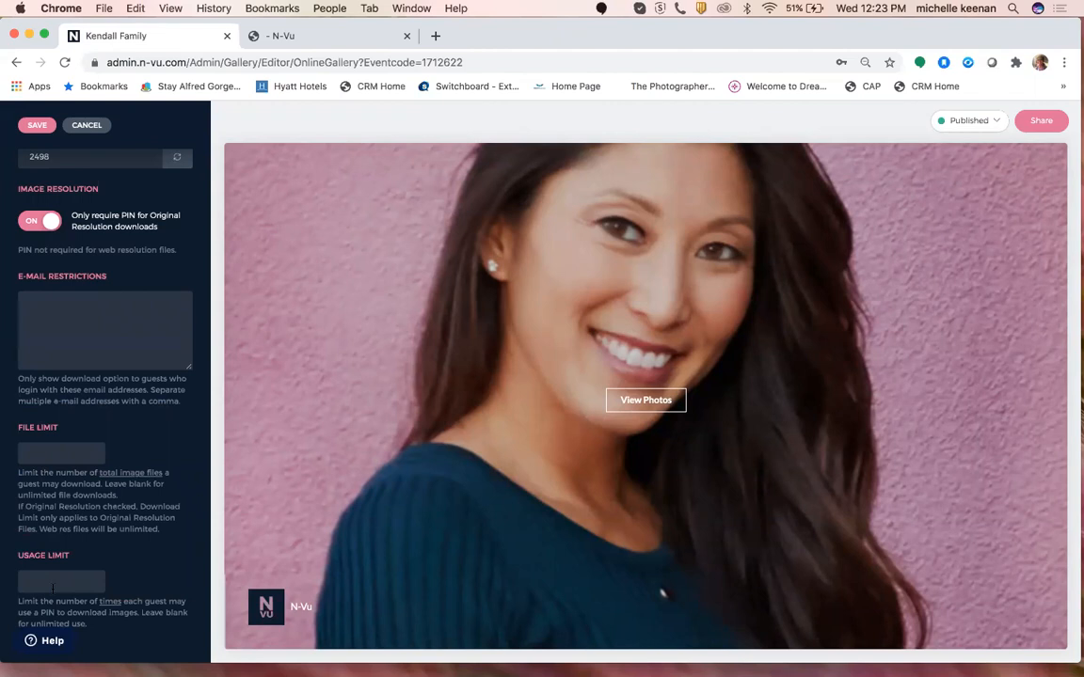
pyautogui.click(56, 453)
pyautogui.write('10')
# Restrict downloads to one guest e-mail address, save, and switch to the client's gallery tab.
pyautogui.click(81, 313)
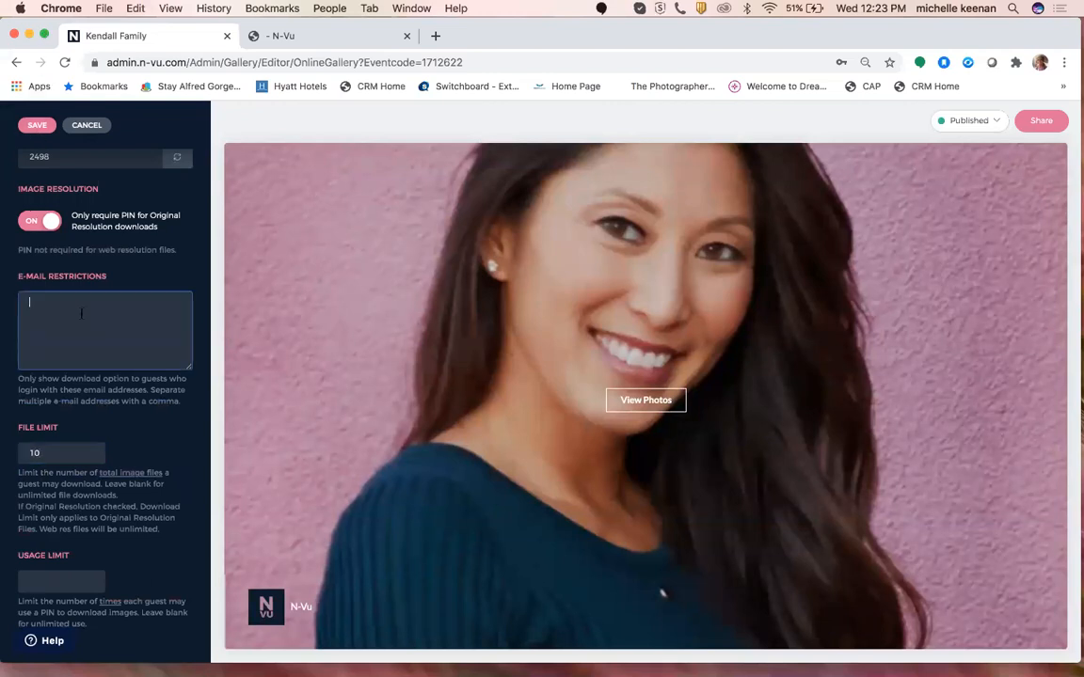
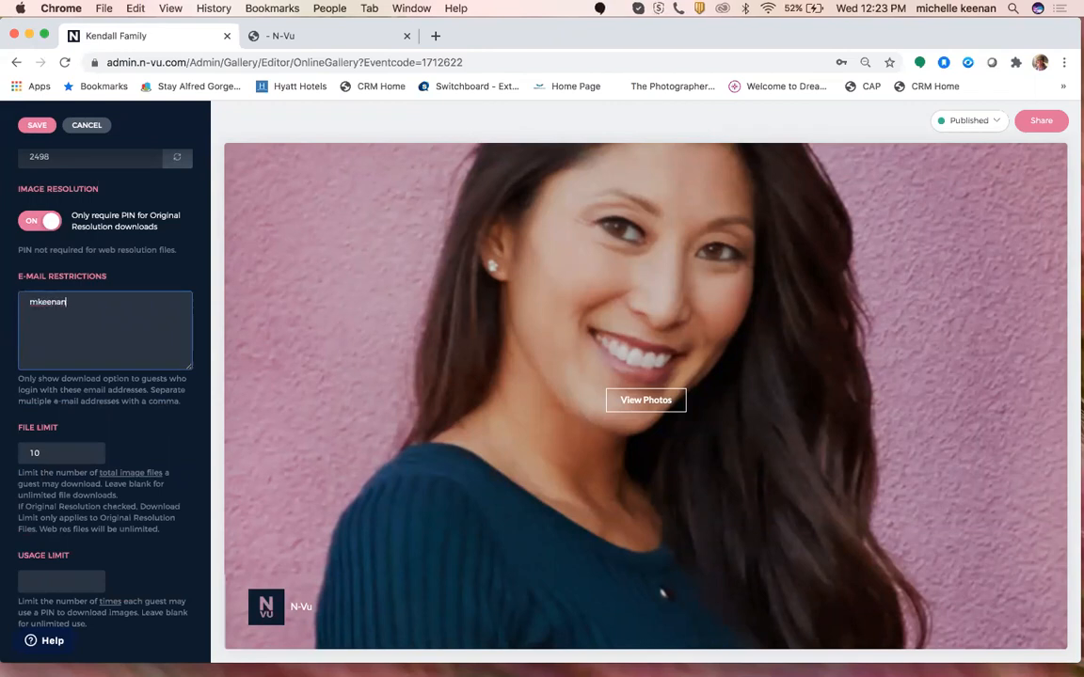
pyautogui.click(35, 127)
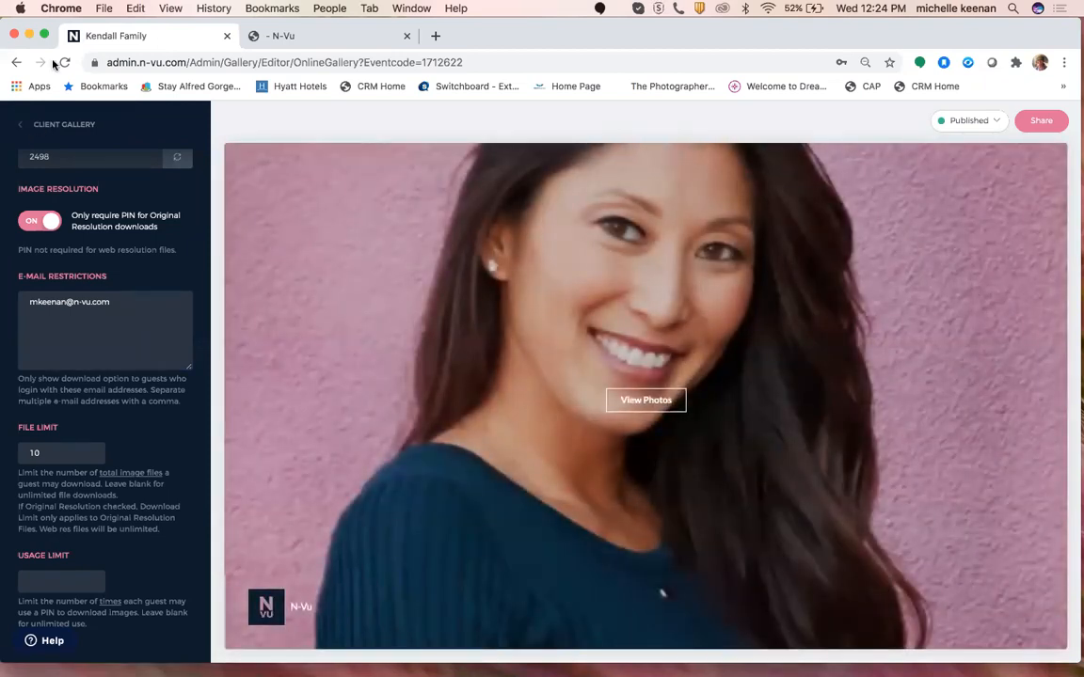
pyautogui.click(36, 128)
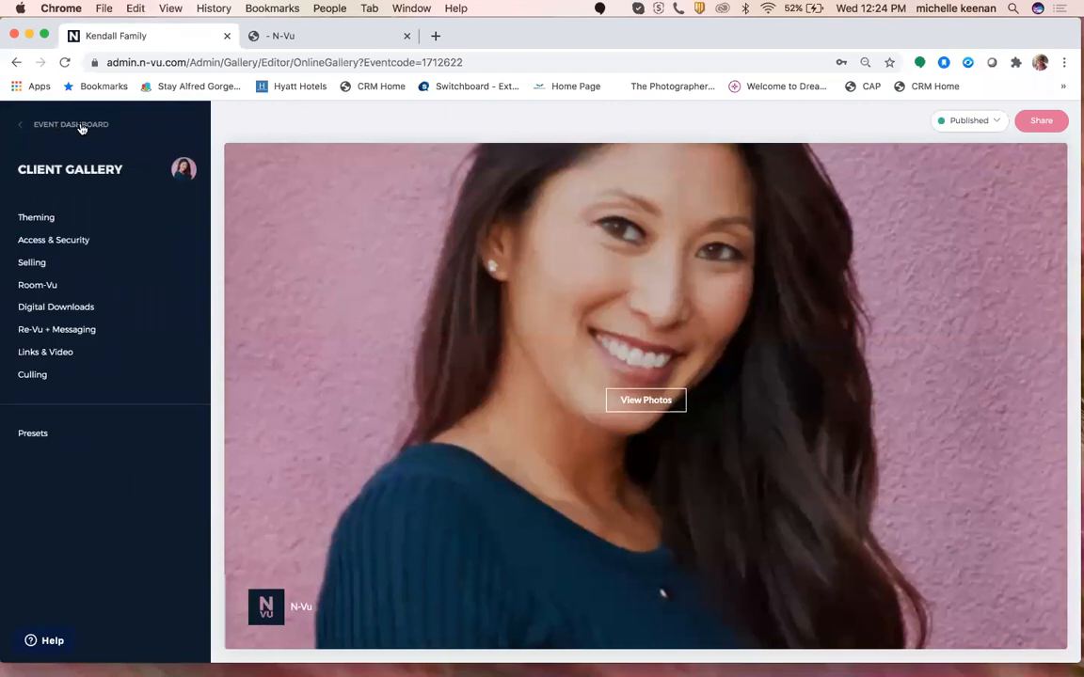
pyautogui.click(274, 36)
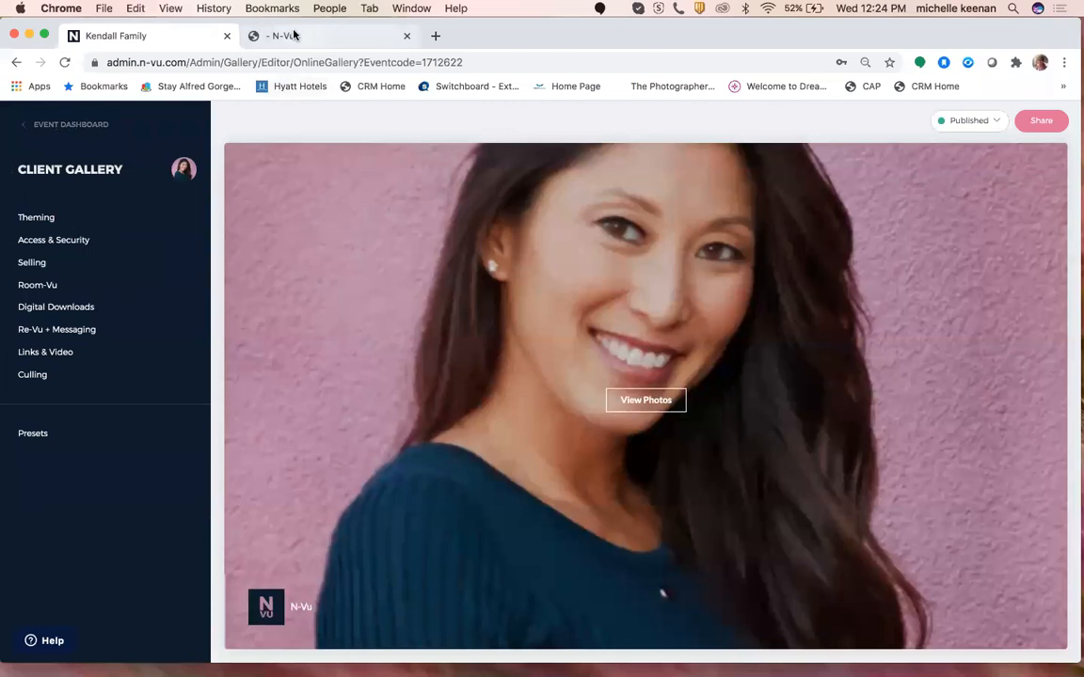
# Reload the client gallery, jump to the photos, and open then close the first photo.
pyautogui.click(68, 64)
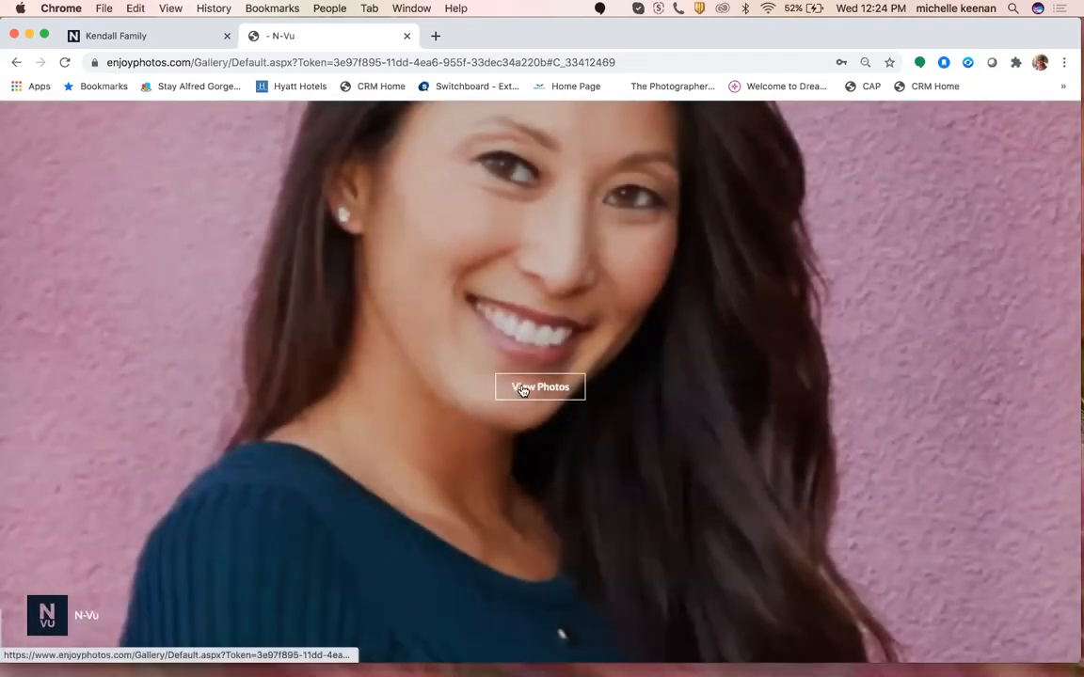
pyautogui.click(522, 387)
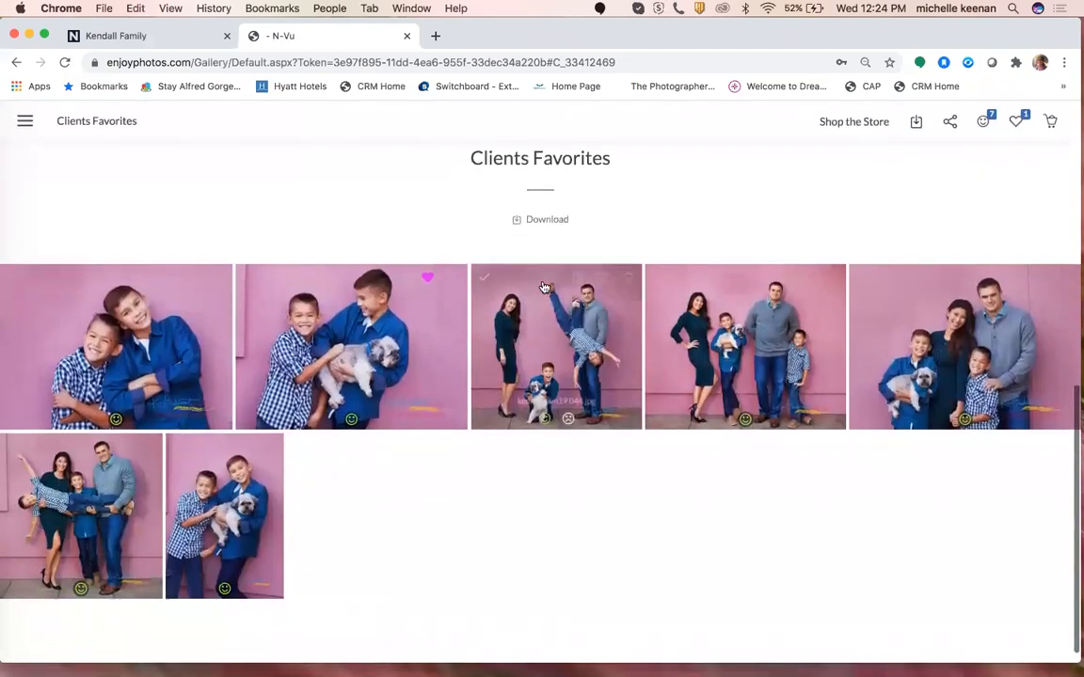
pyautogui.click(164, 342)
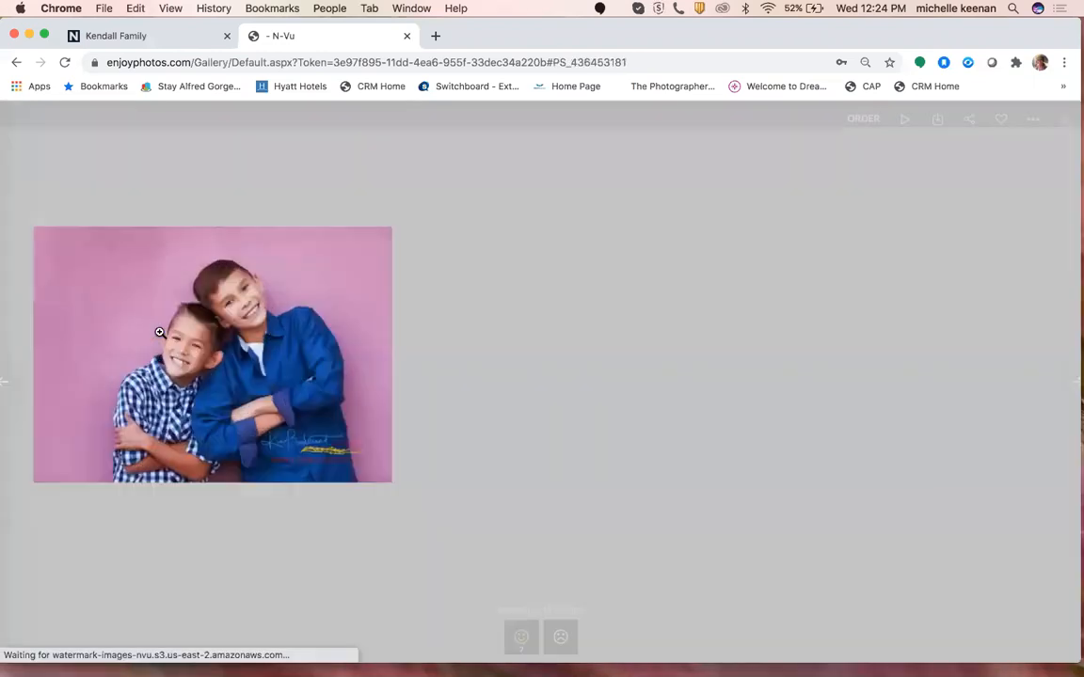
pyautogui.click(1065, 117)
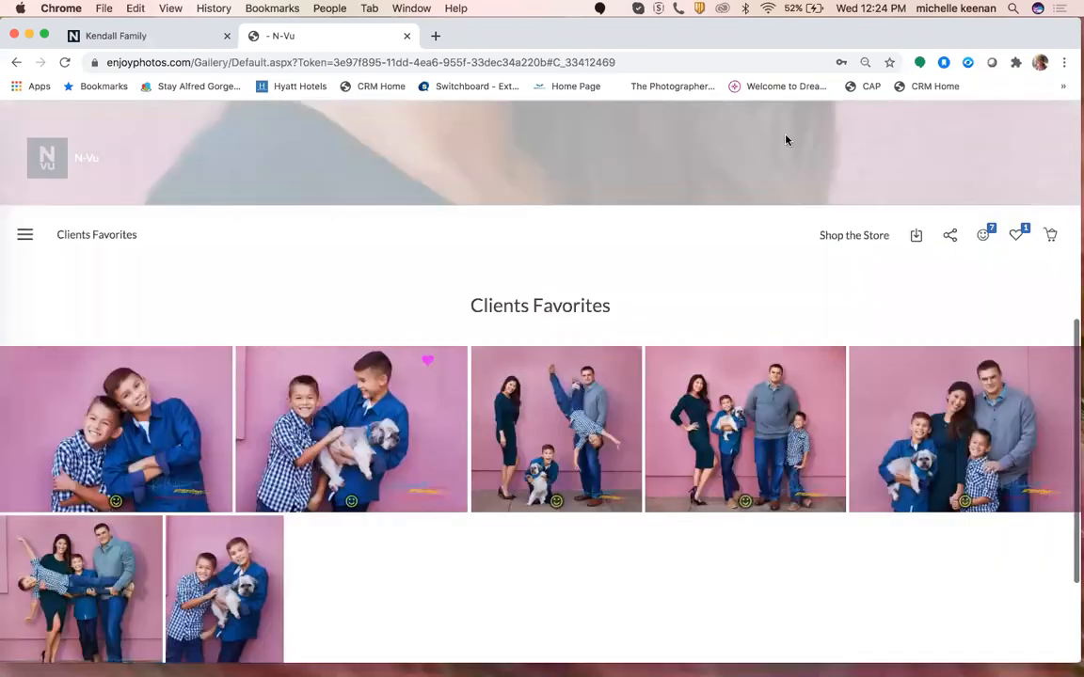
pyautogui.scroll(5, 711, 322)
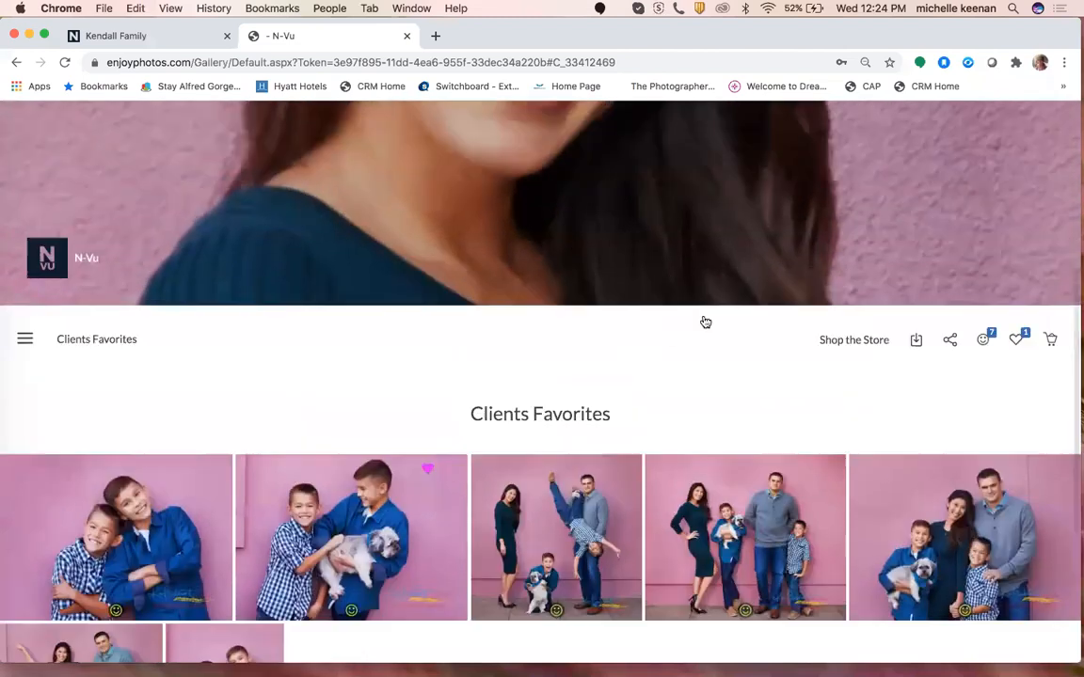
pyautogui.scroll(-1, 814, 349)
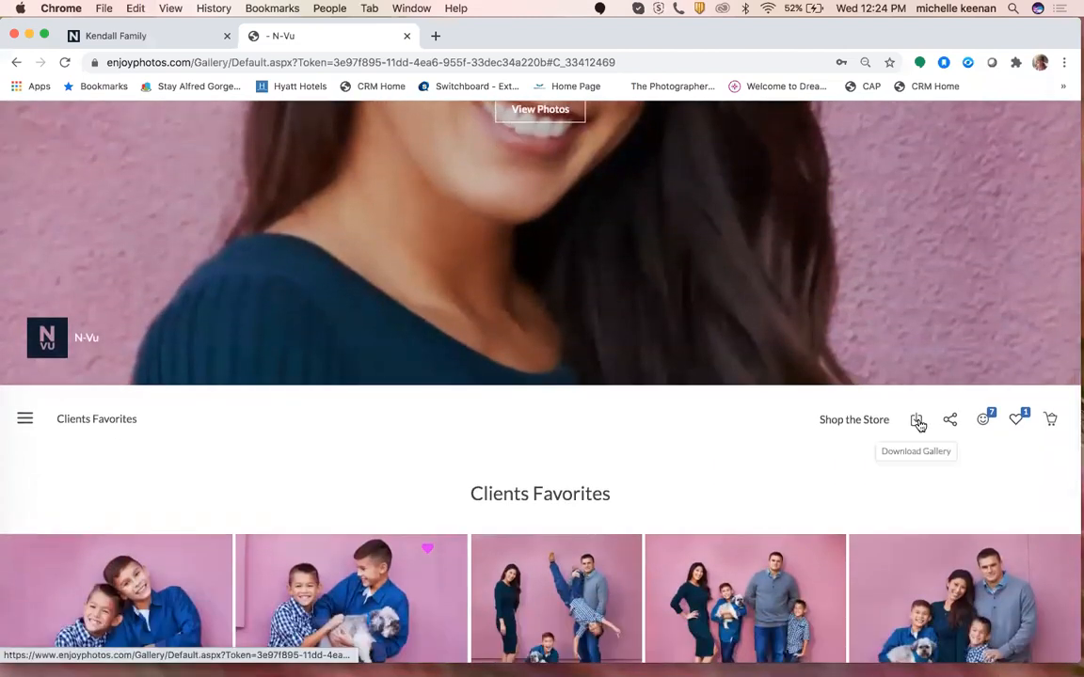
# Download the whole gallery at full resolution, accepting the license, then dismiss the PIN prompt.
pyautogui.moveTo(862, 552)
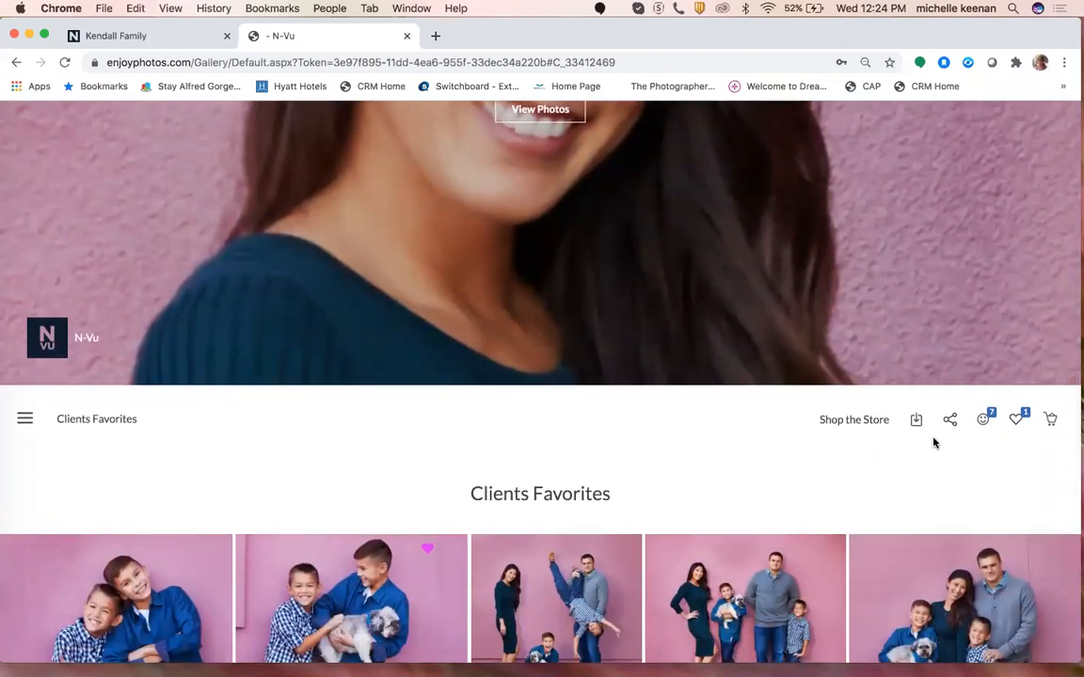
pyautogui.click(915, 420)
pyautogui.click(463, 238)
pyautogui.click(526, 298)
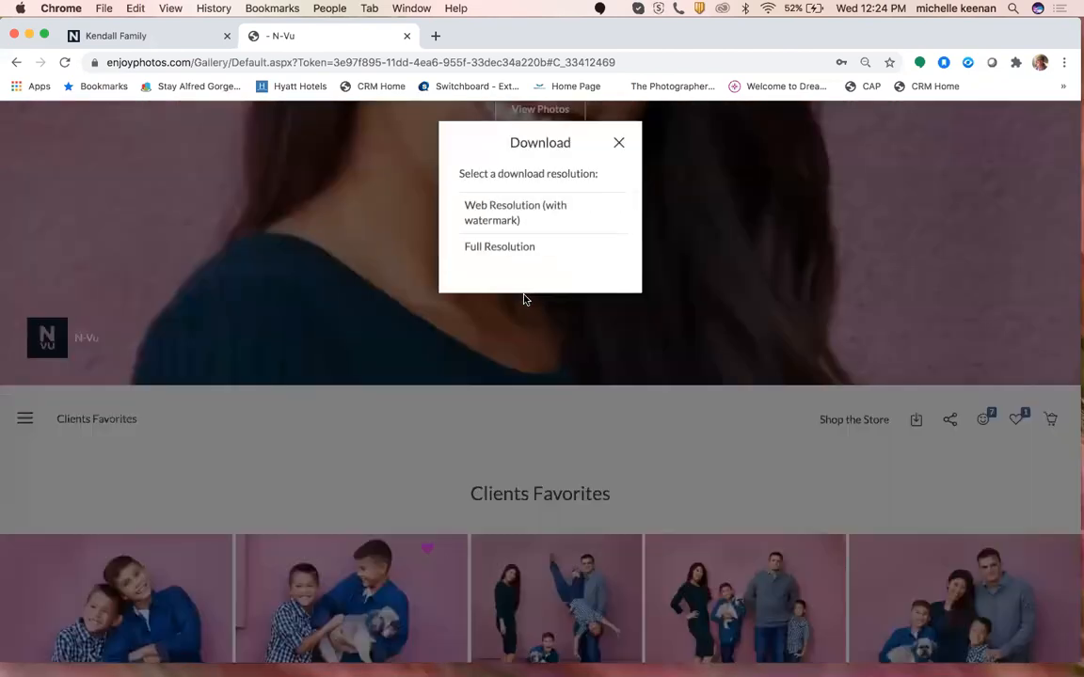
pyautogui.click(521, 250)
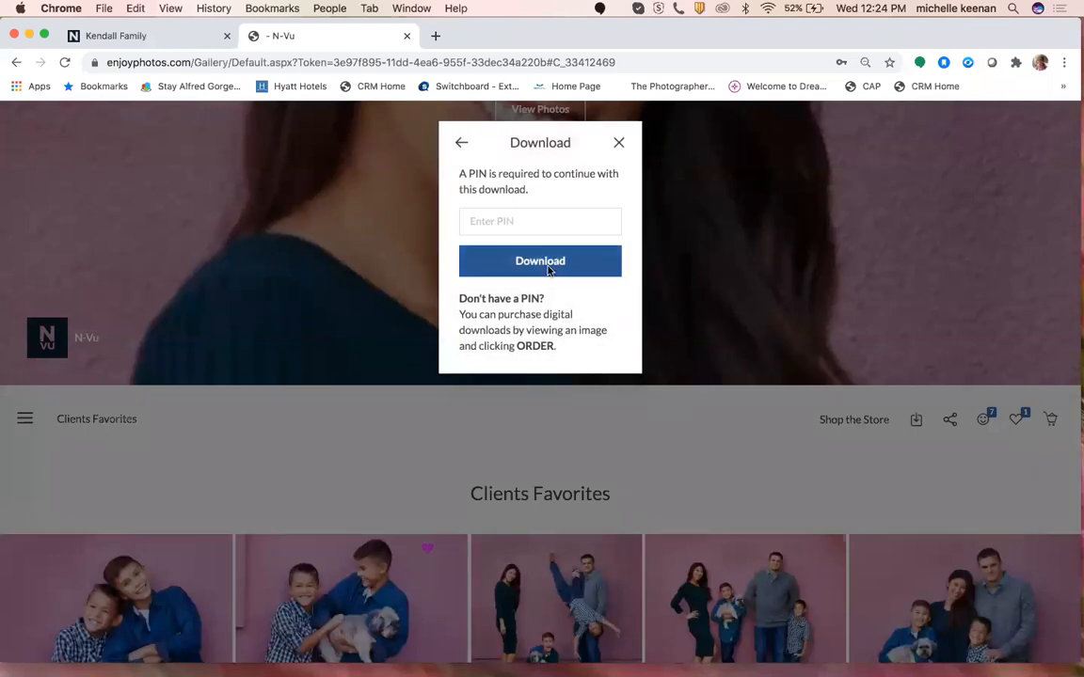
pyautogui.click(622, 144)
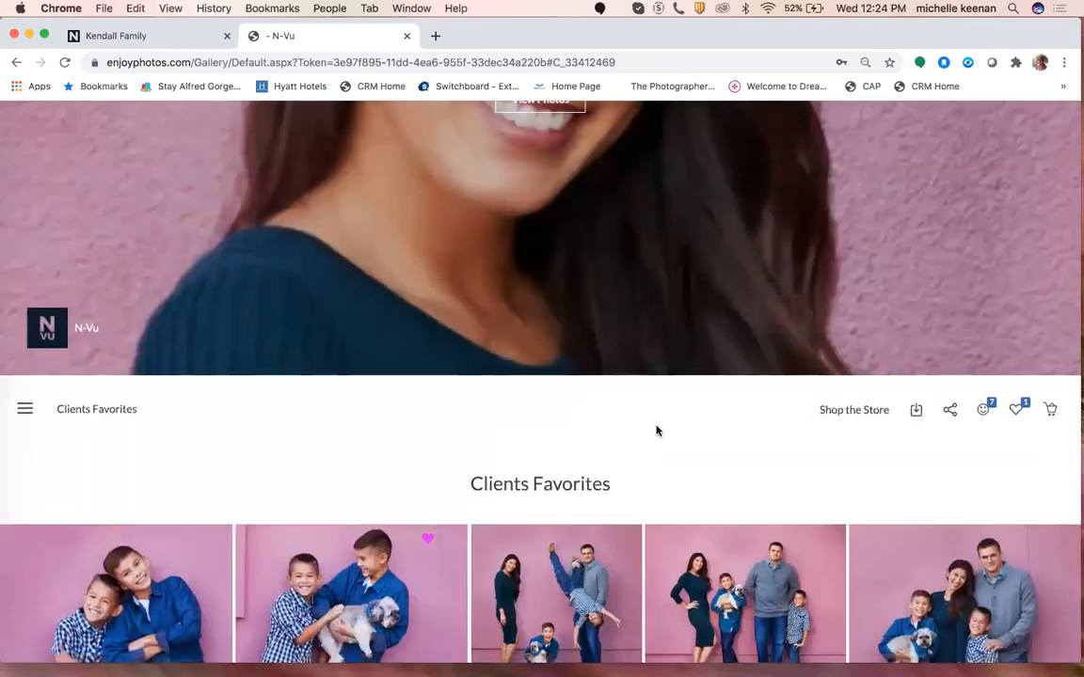
pyautogui.scroll(-5, 657, 430)
pyautogui.scroll(-1, 657, 430)
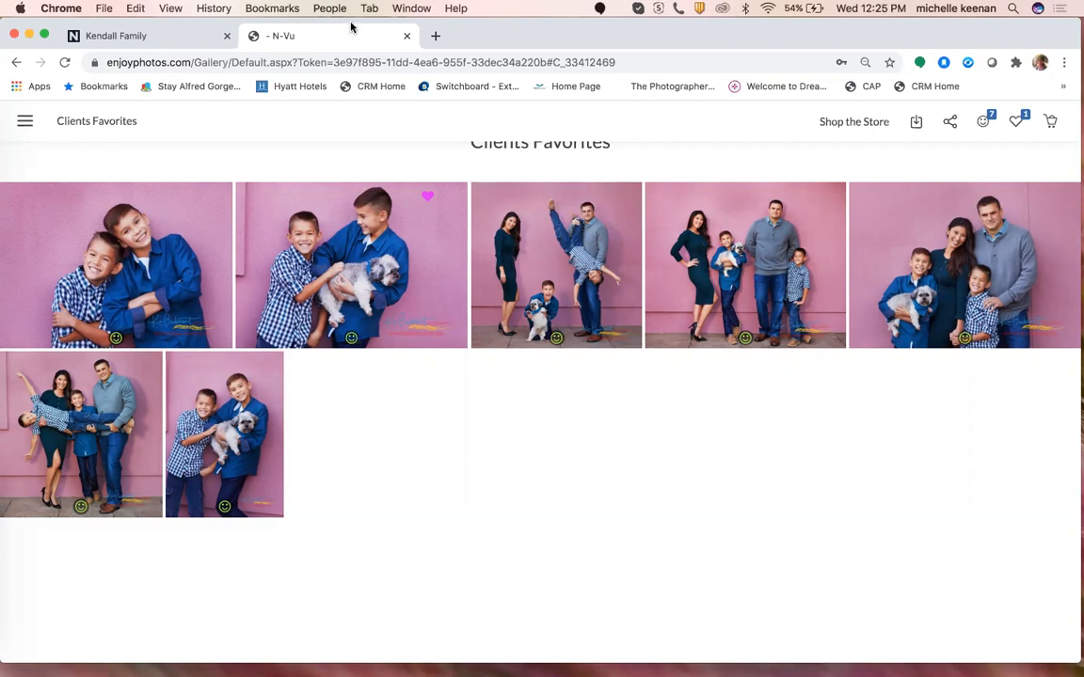
# Switch back to the Kendall Family browser tab showing the Client Gallery editor.
pyautogui.click(137, 36)
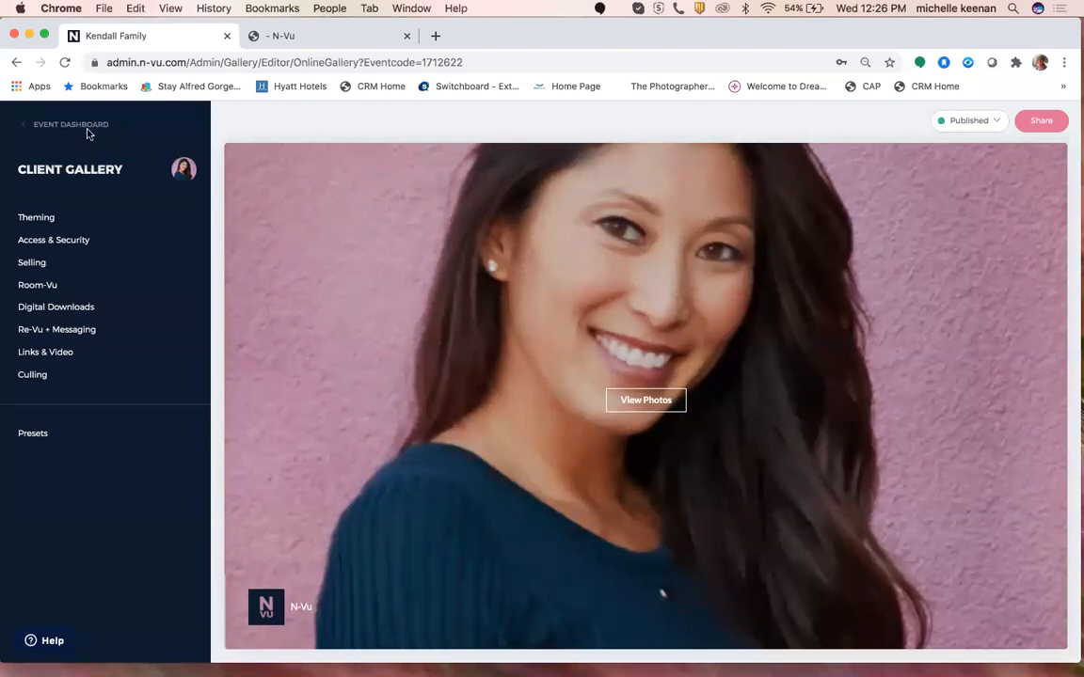
# Reopen Digital Downloads, review the Image Resolution info, and dismiss the preview's photographer message.
pyautogui.click(56, 329)
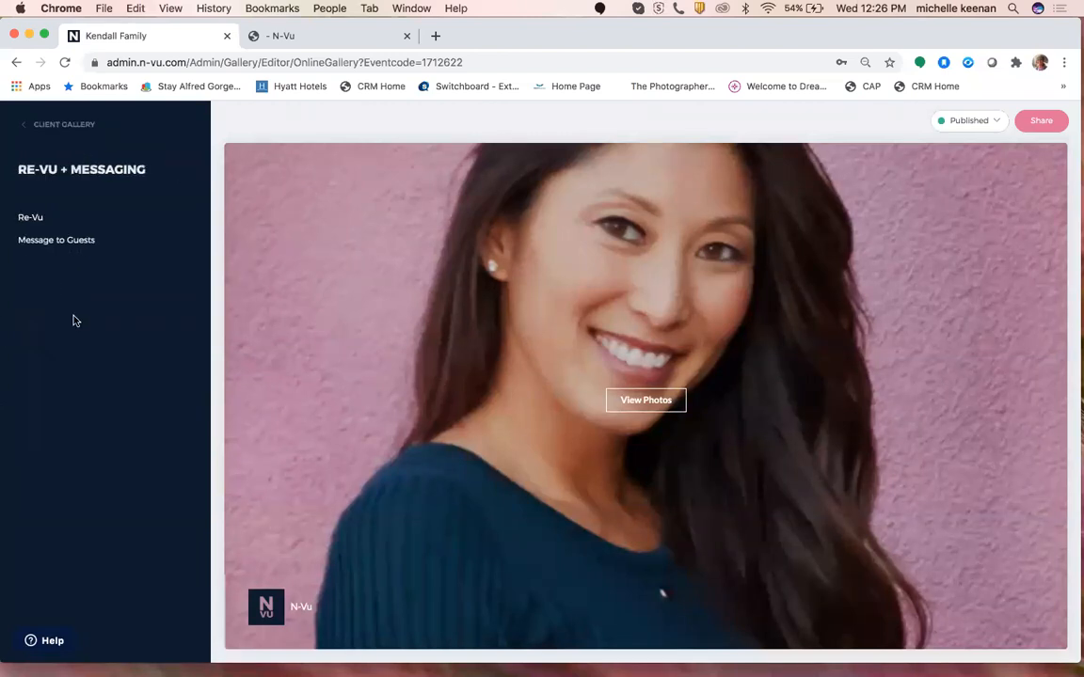
pyautogui.click(50, 130)
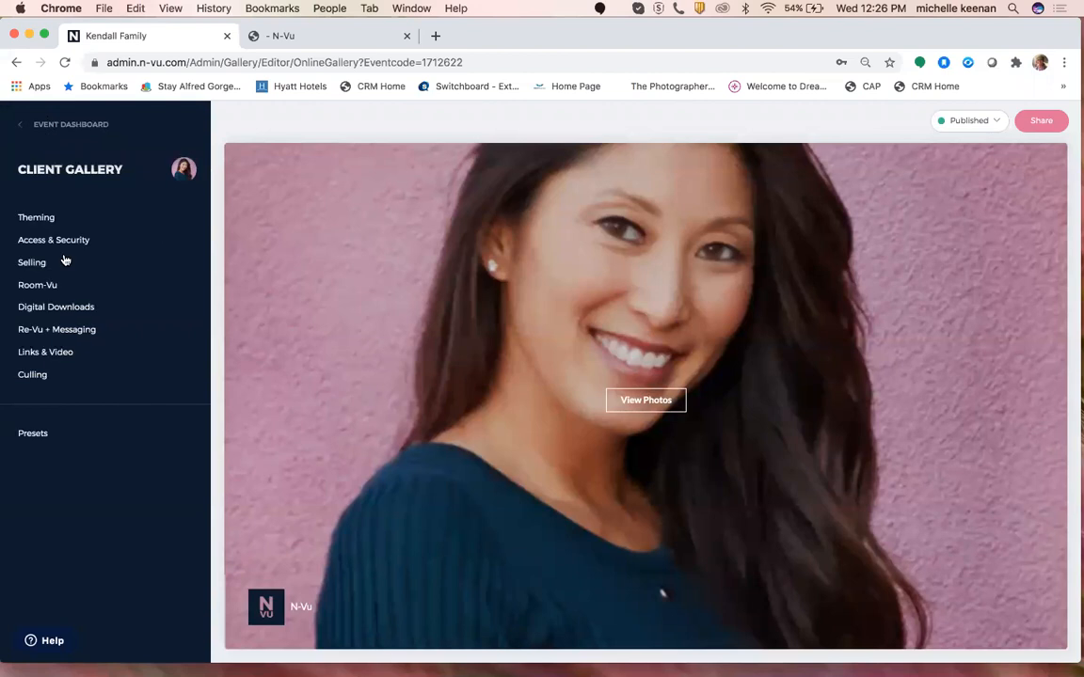
pyautogui.click(60, 308)
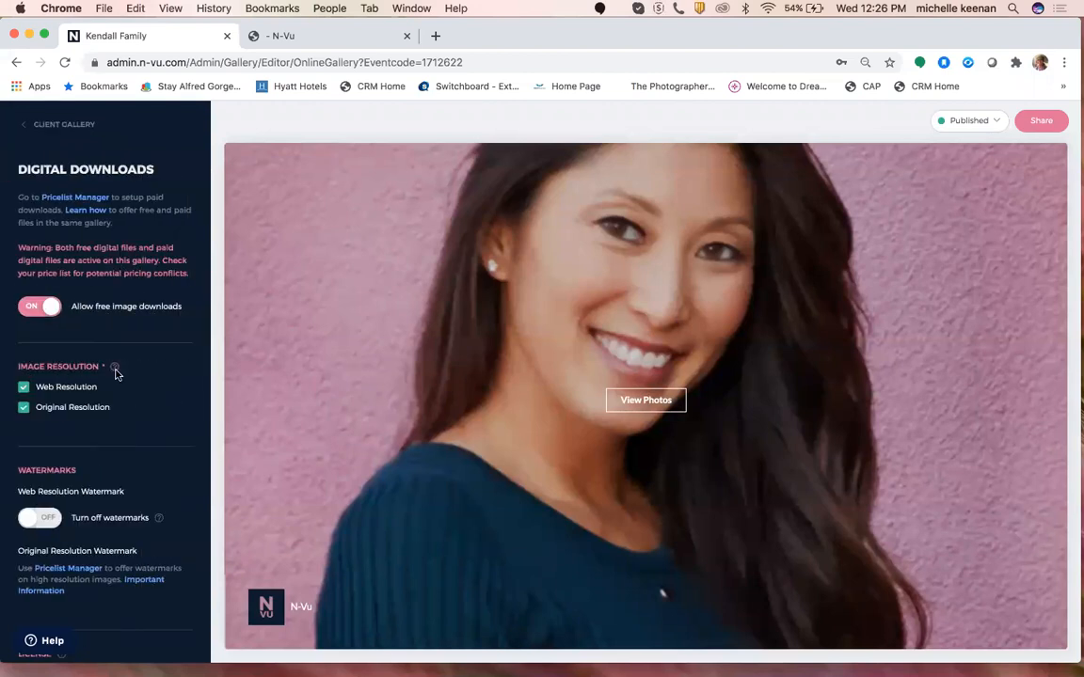
pyautogui.moveTo(115, 370)
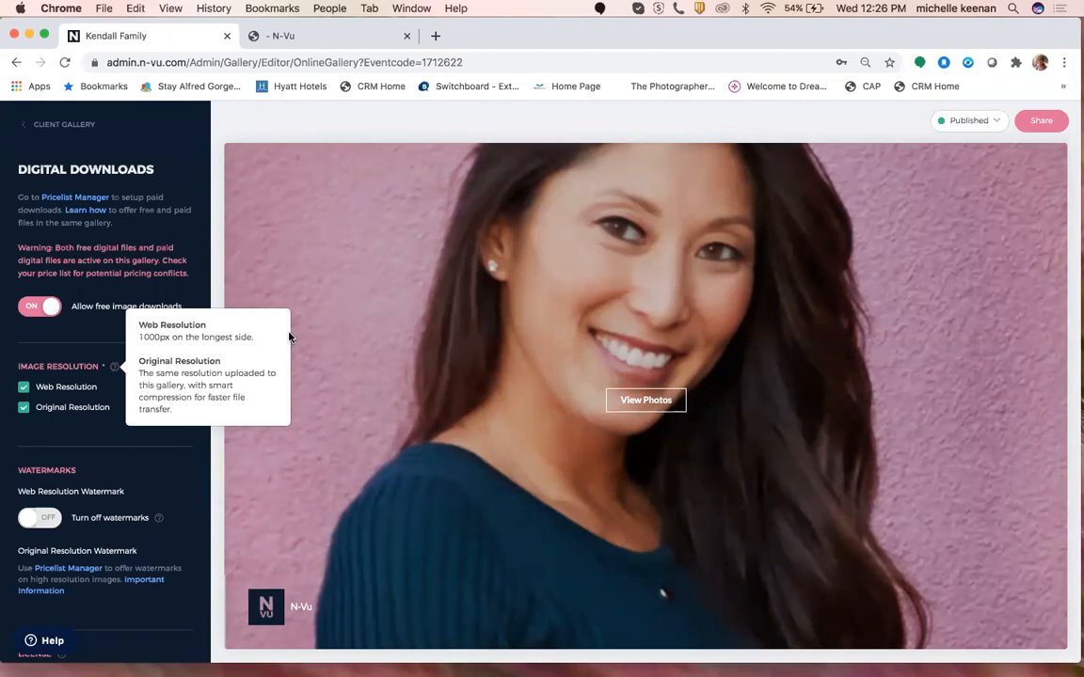
pyautogui.scroll(-2, 336, 317)
pyautogui.scroll(-5, 330, 271)
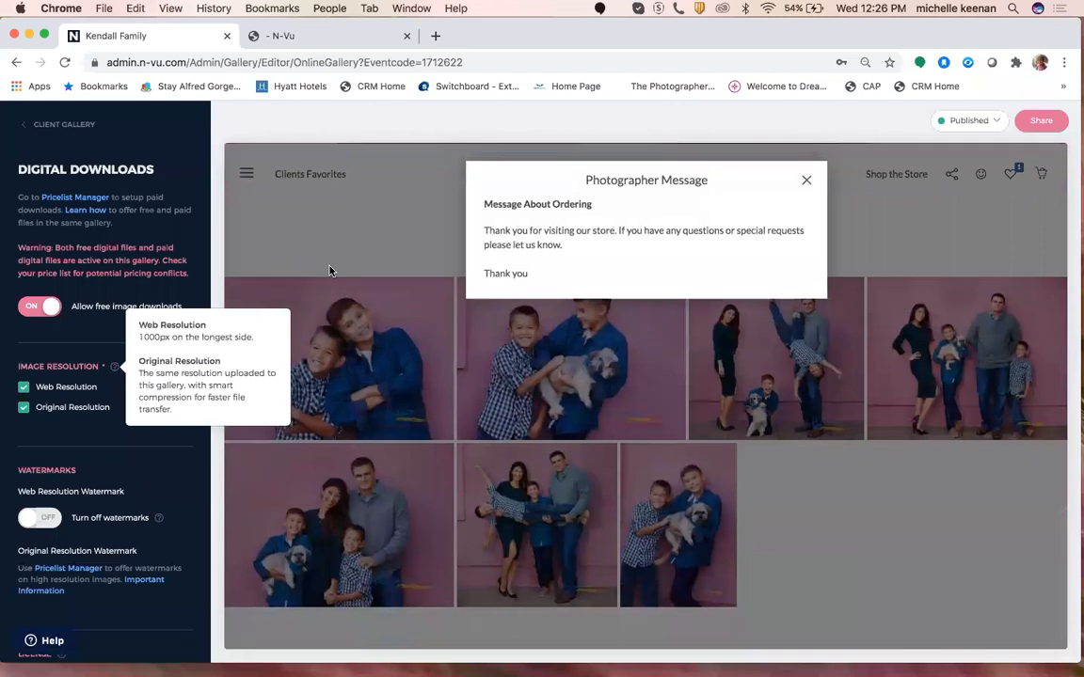
pyautogui.click(806, 180)
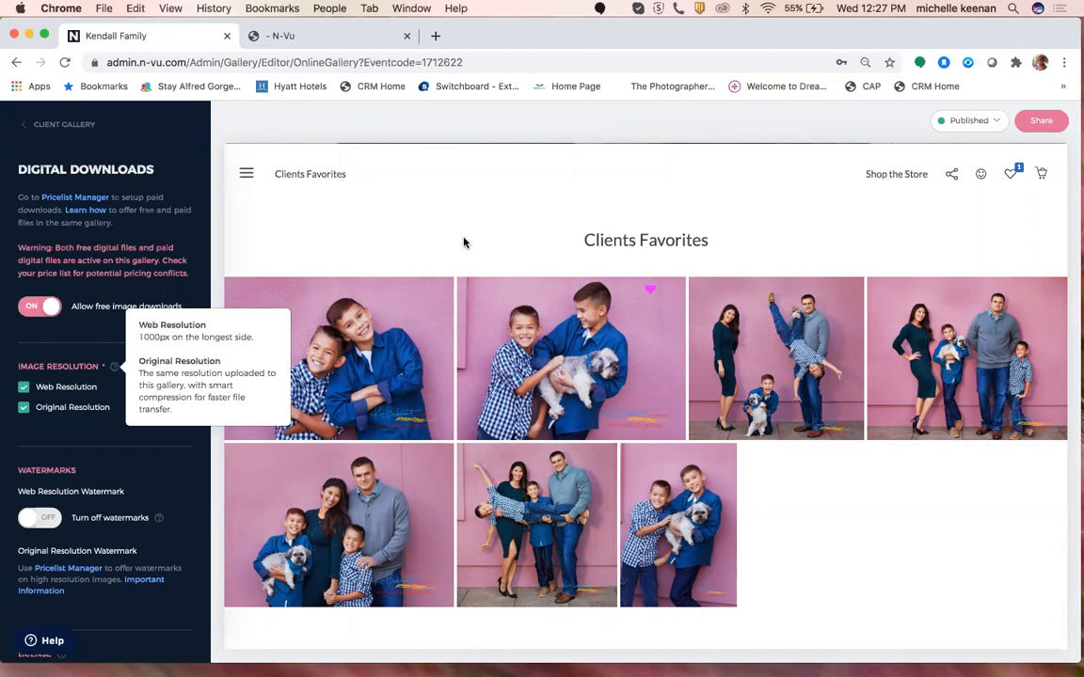
pyautogui.scroll(-2, 155, 453)
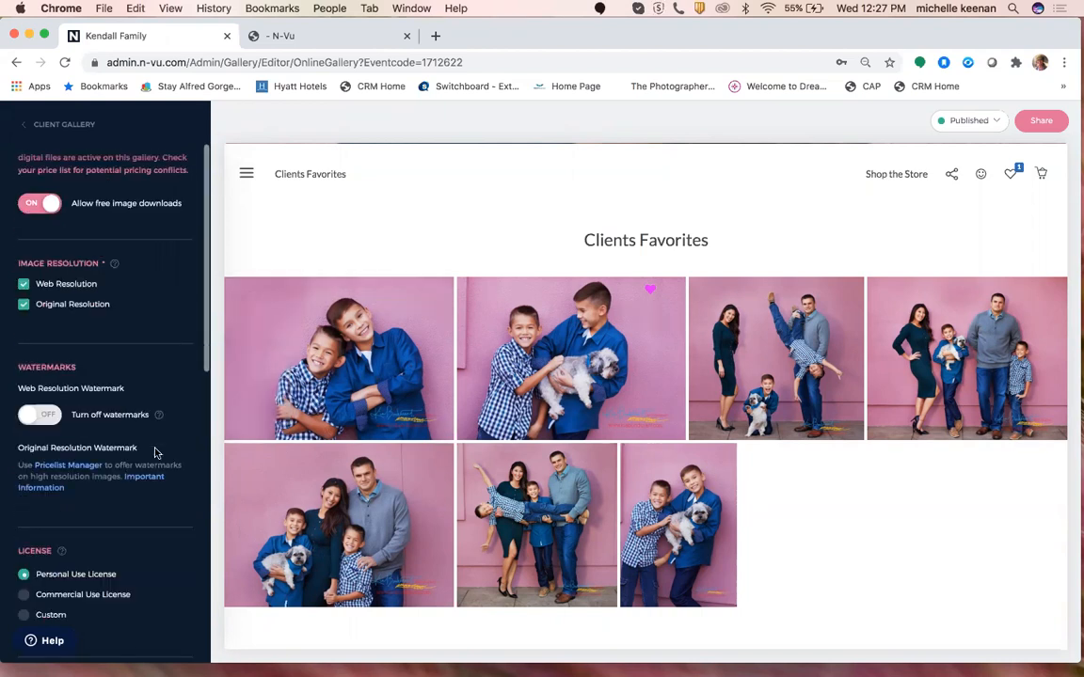
pyautogui.scroll(-1, 151, 471)
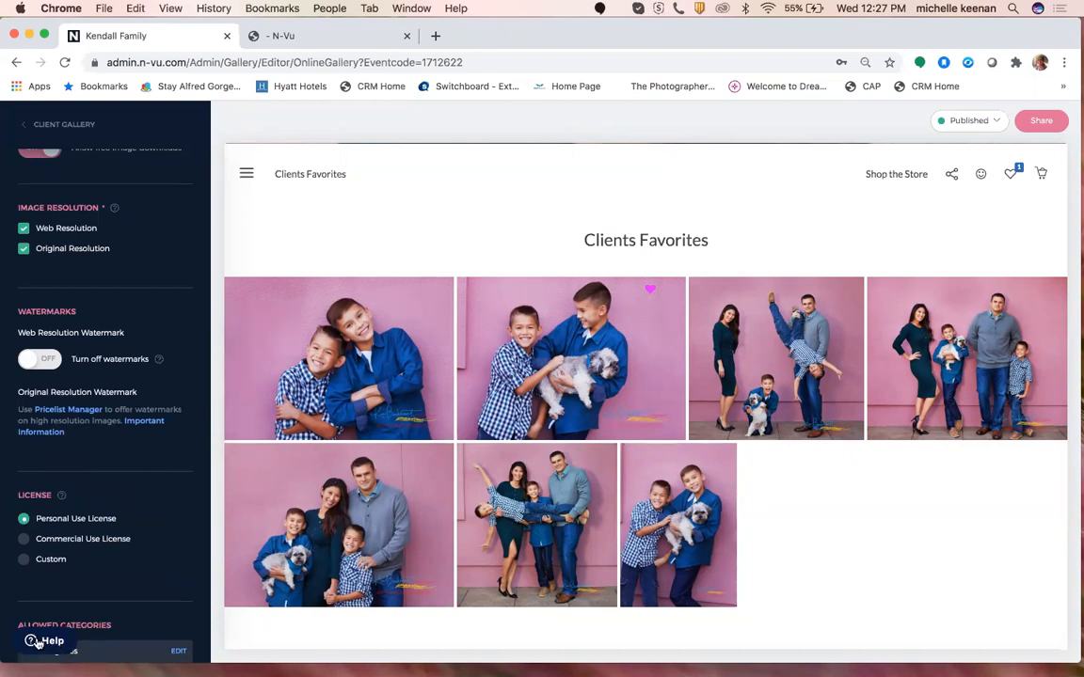
pyautogui.click(38, 643)
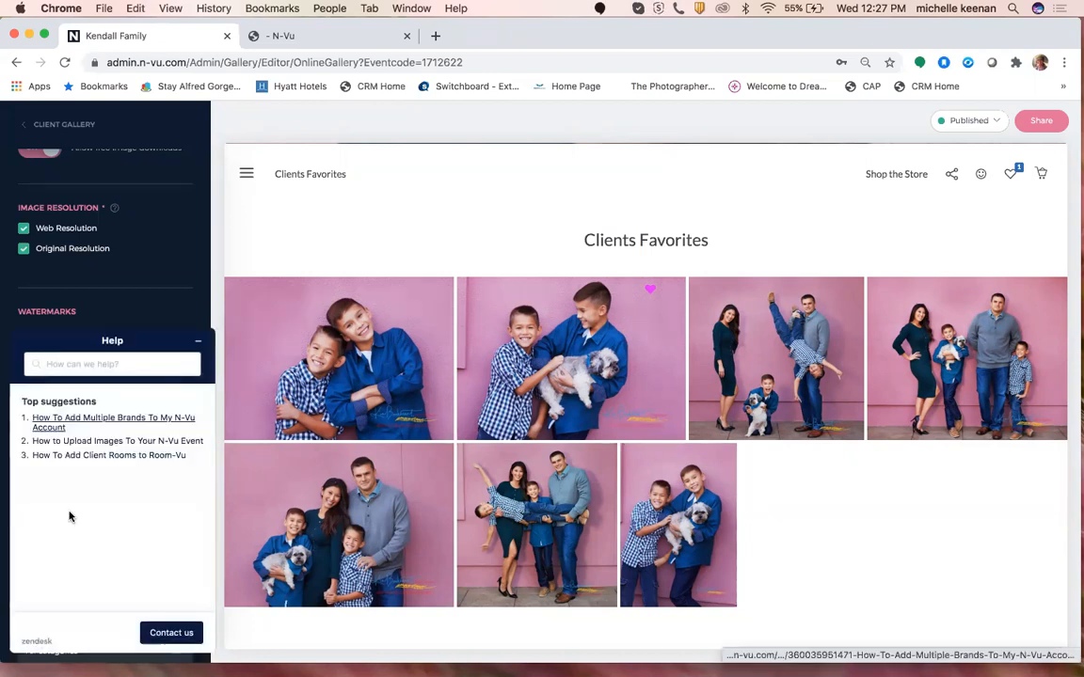
pyautogui.click(93, 369)
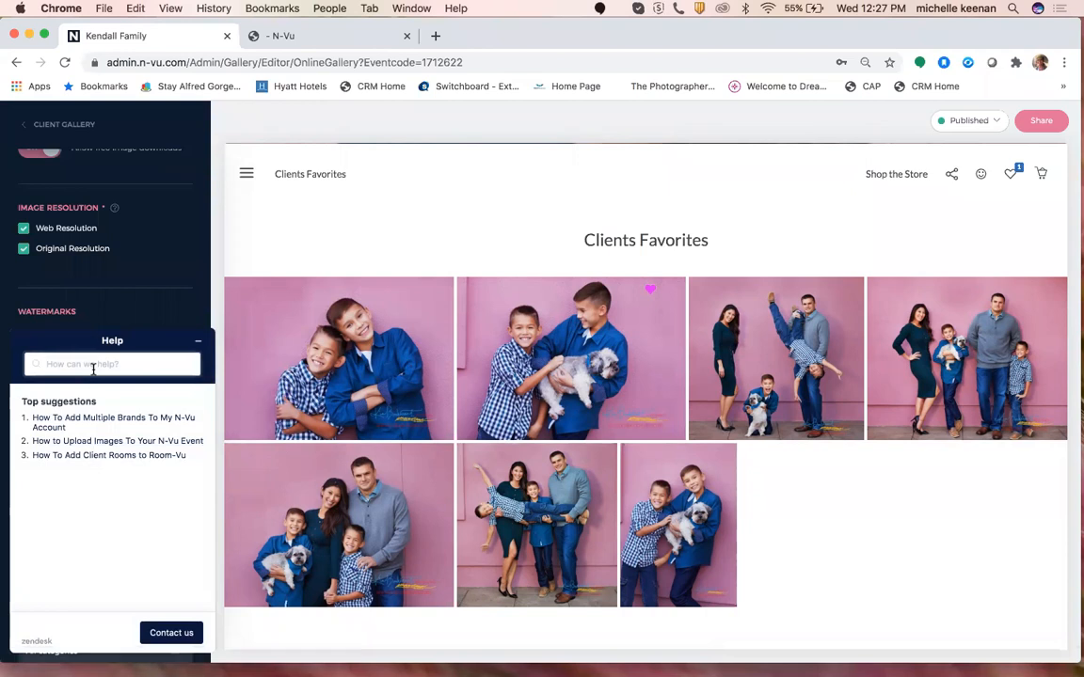
pyautogui.write('Room-Vu')
pyautogui.press('Return')
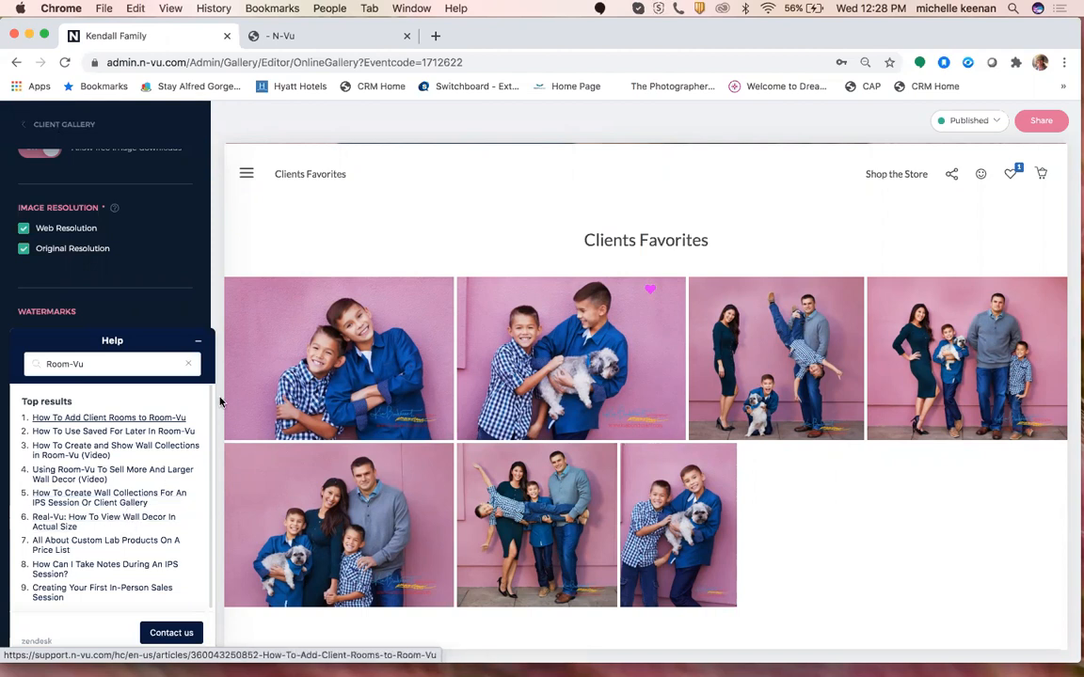
pyautogui.click(198, 346)
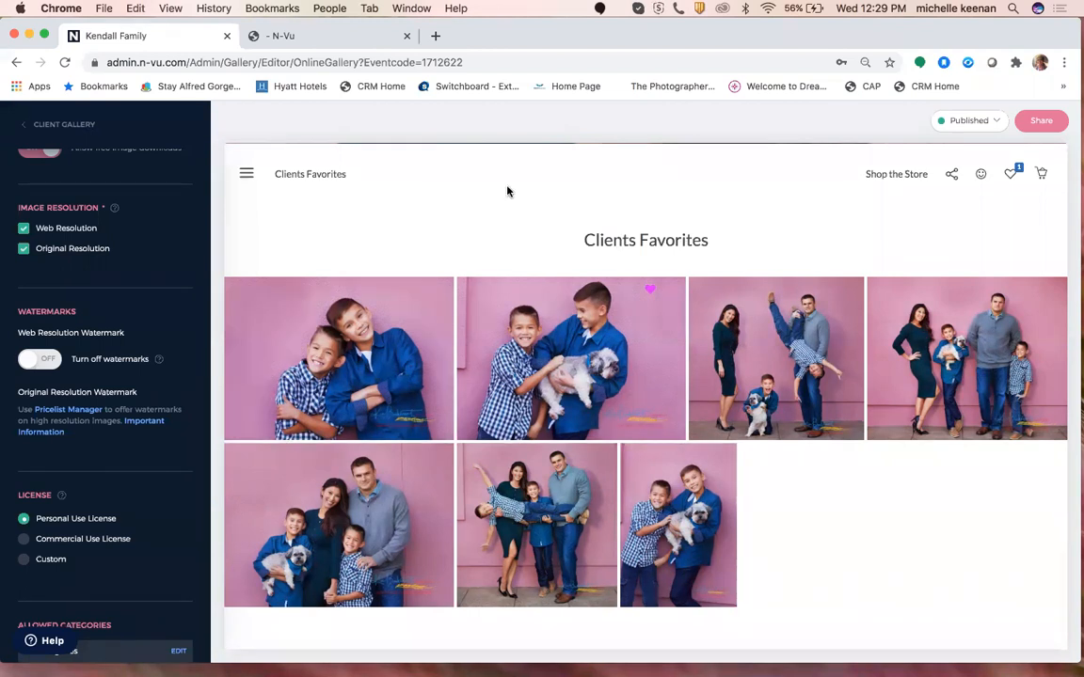
# Go back through the Client Gallery menu to the Kendall Family event dashboard.
pyautogui.scroll(3, 94, 282)
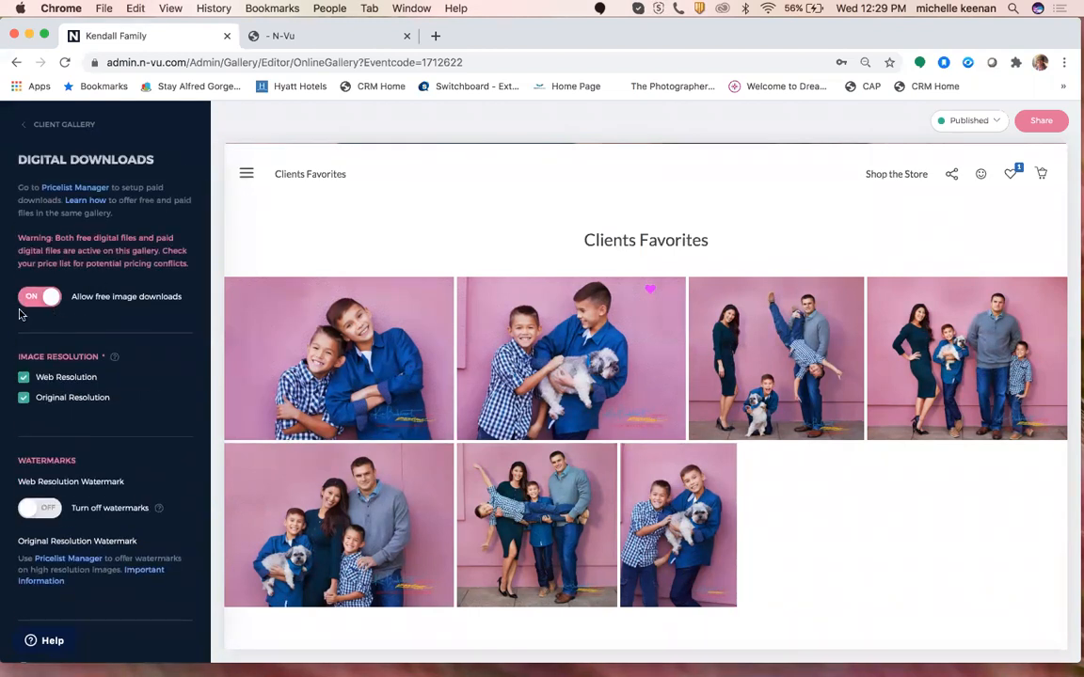
pyautogui.scroll(-2, 76, 325)
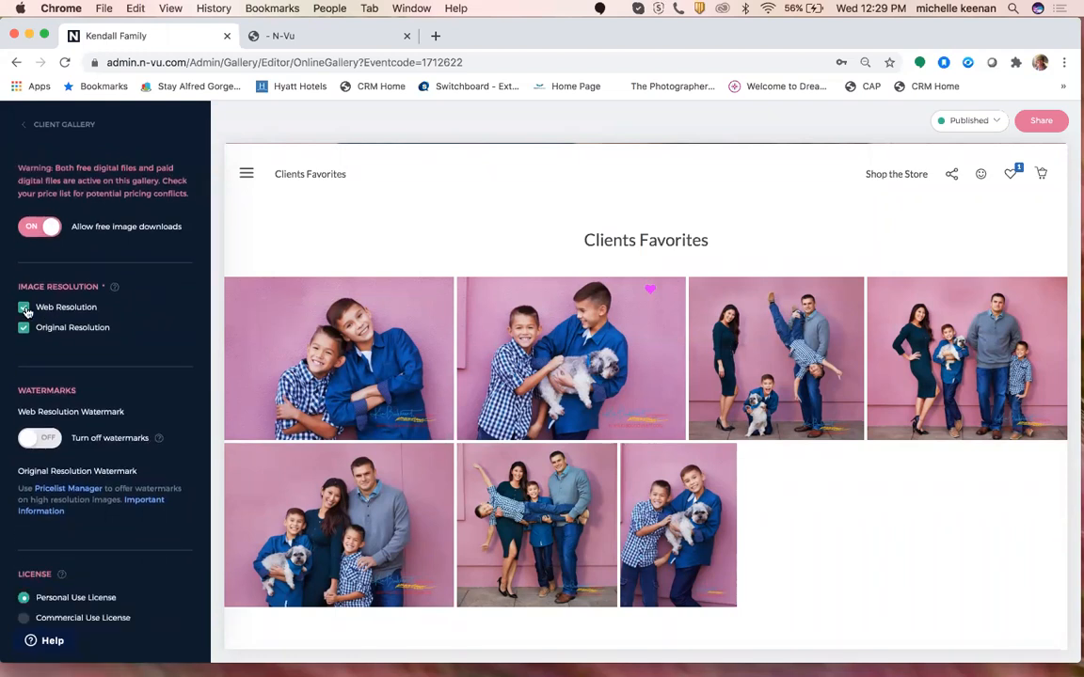
pyautogui.scroll(-7, 165, 339)
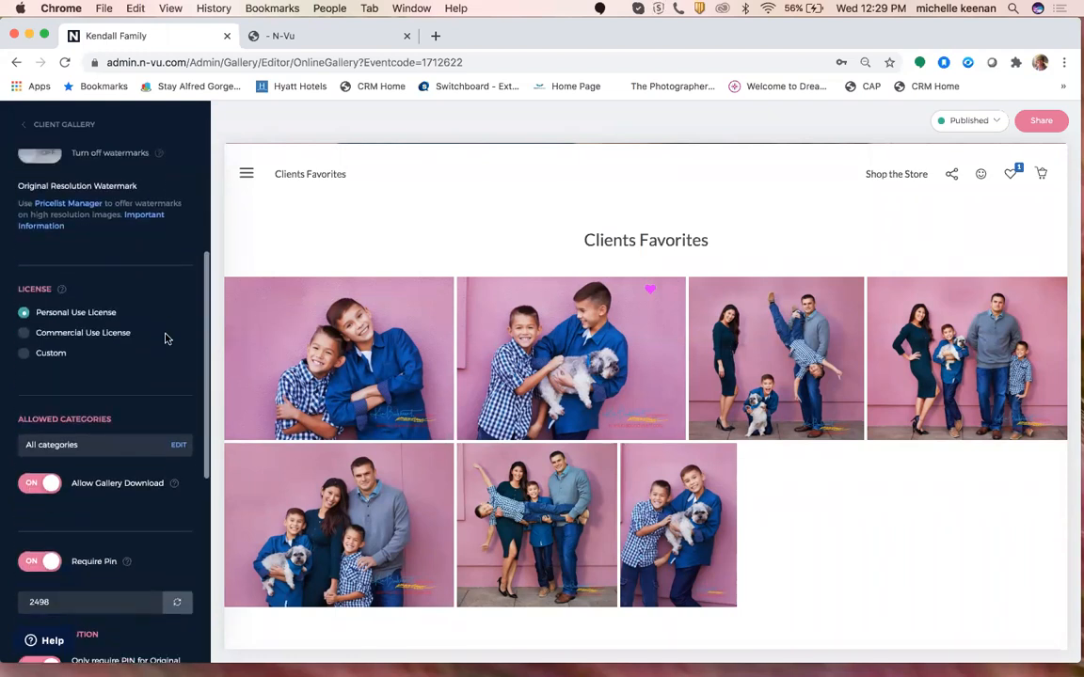
pyautogui.scroll(8, 165, 336)
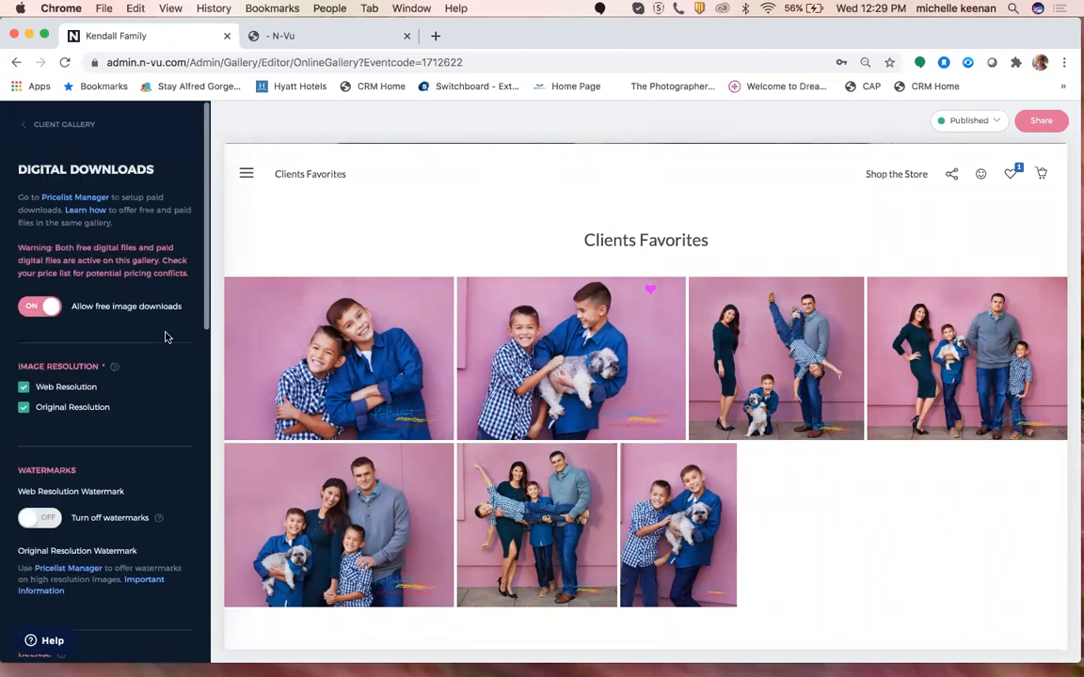
pyautogui.click(52, 129)
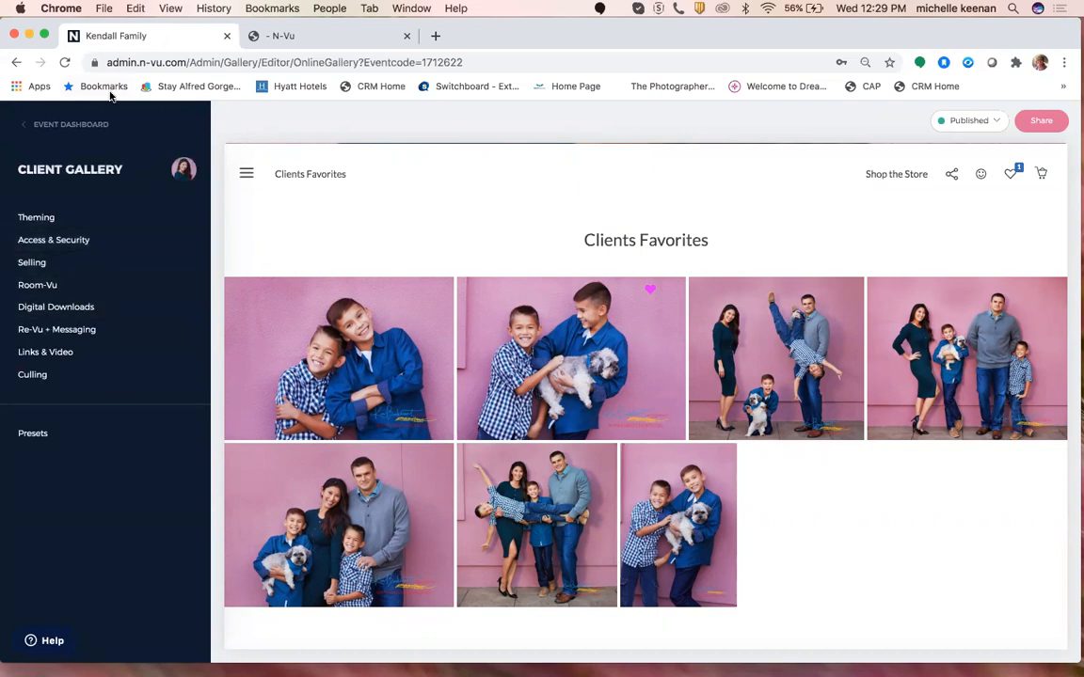
pyautogui.click(74, 128)
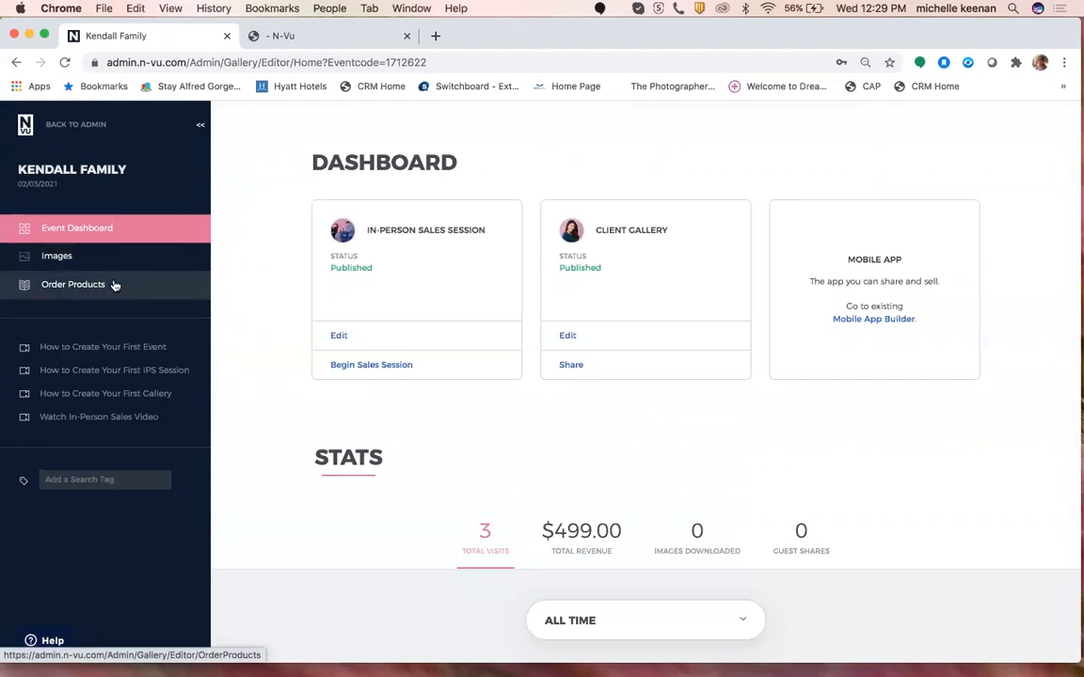
# Return to the admin area and open the Price List Manager from the Galleries menu.
pyautogui.click(80, 126)
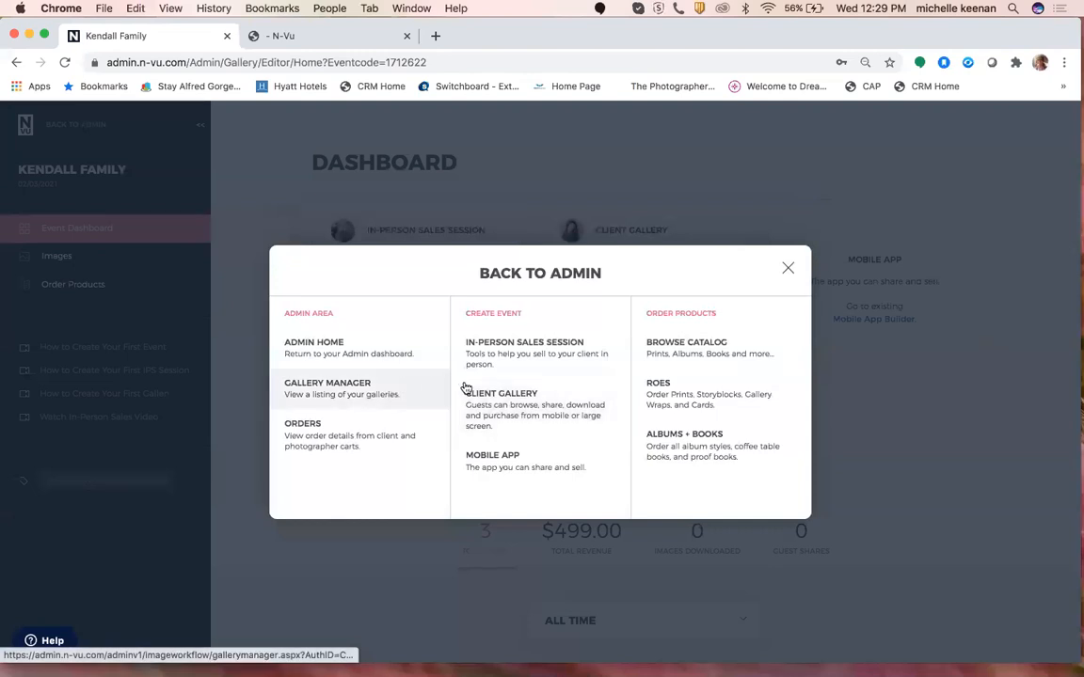
pyautogui.click(357, 393)
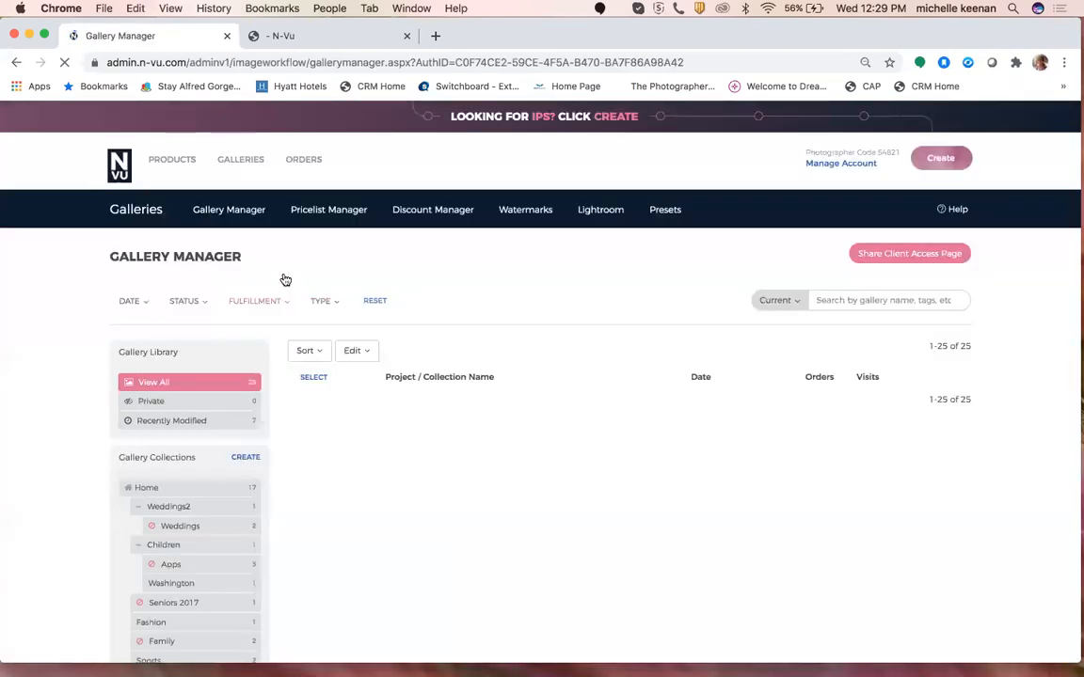
pyautogui.moveTo(254, 162)
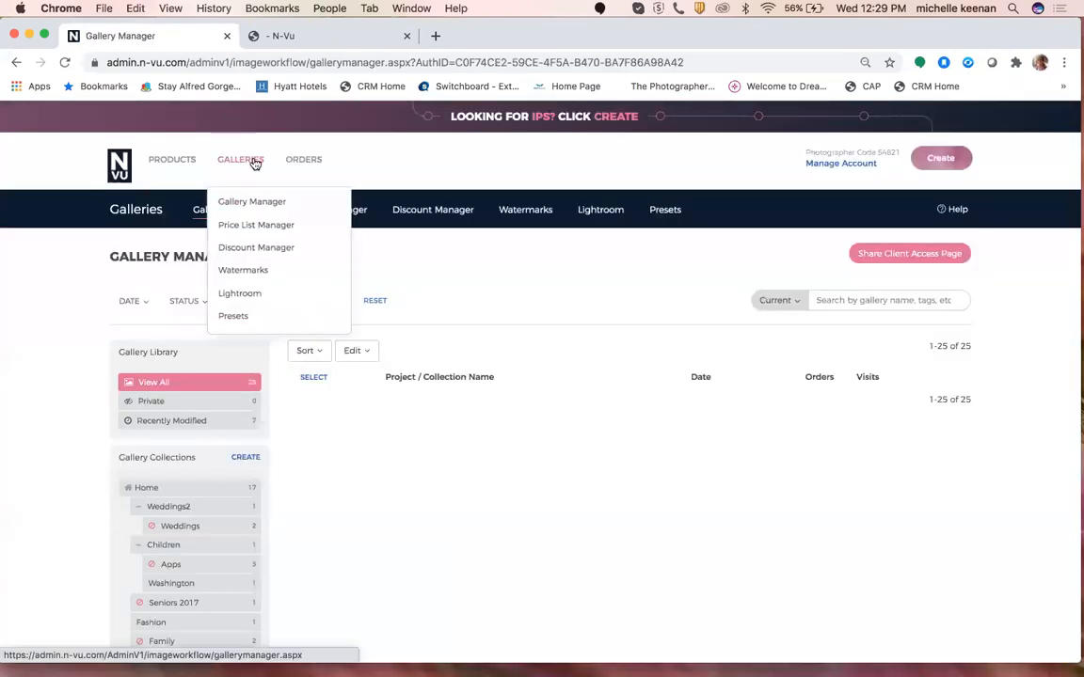
pyautogui.click(267, 230)
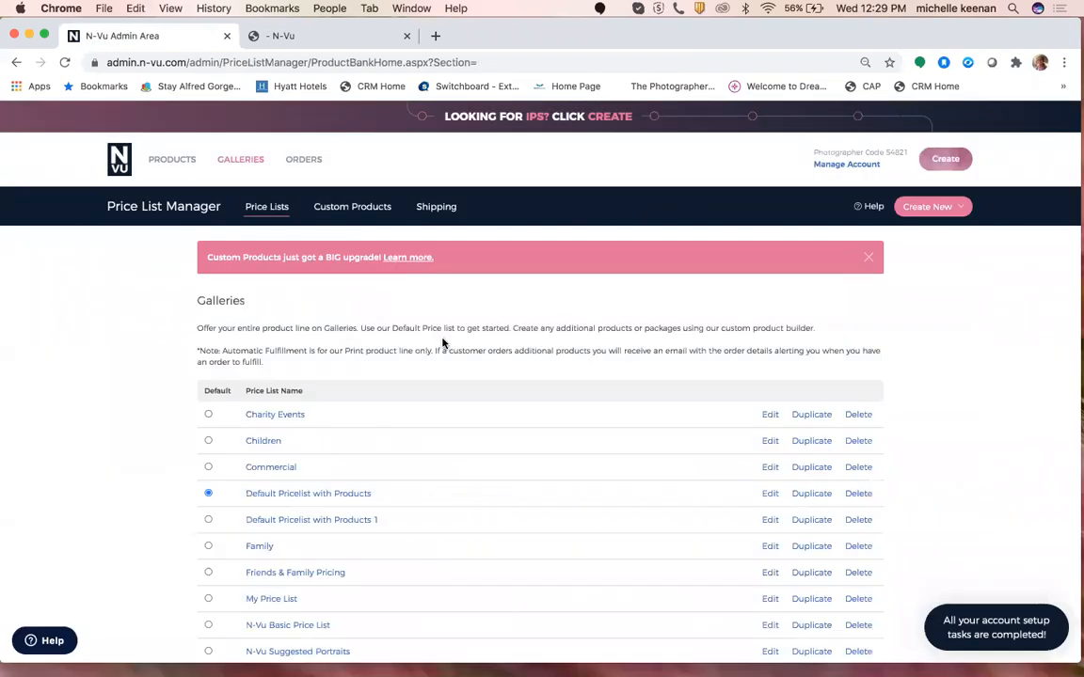
pyautogui.scroll(-2, 397, 387)
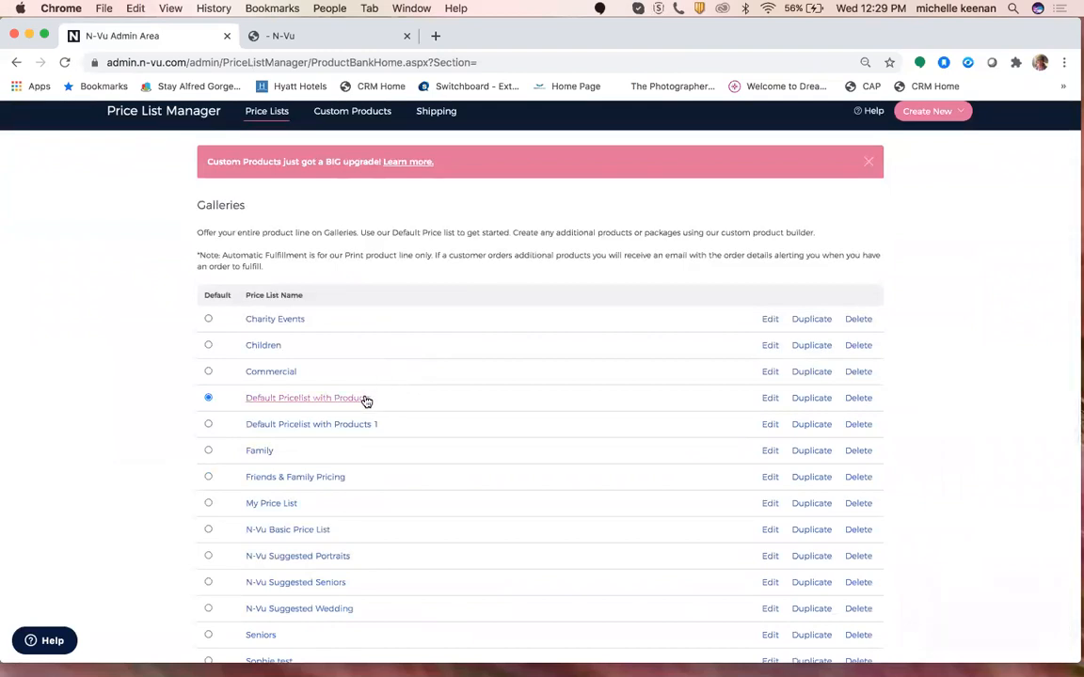
# Open Default Pricelist with Products and scroll to its $50.00 and $15.00 Digital Download products.
pyautogui.click(363, 402)
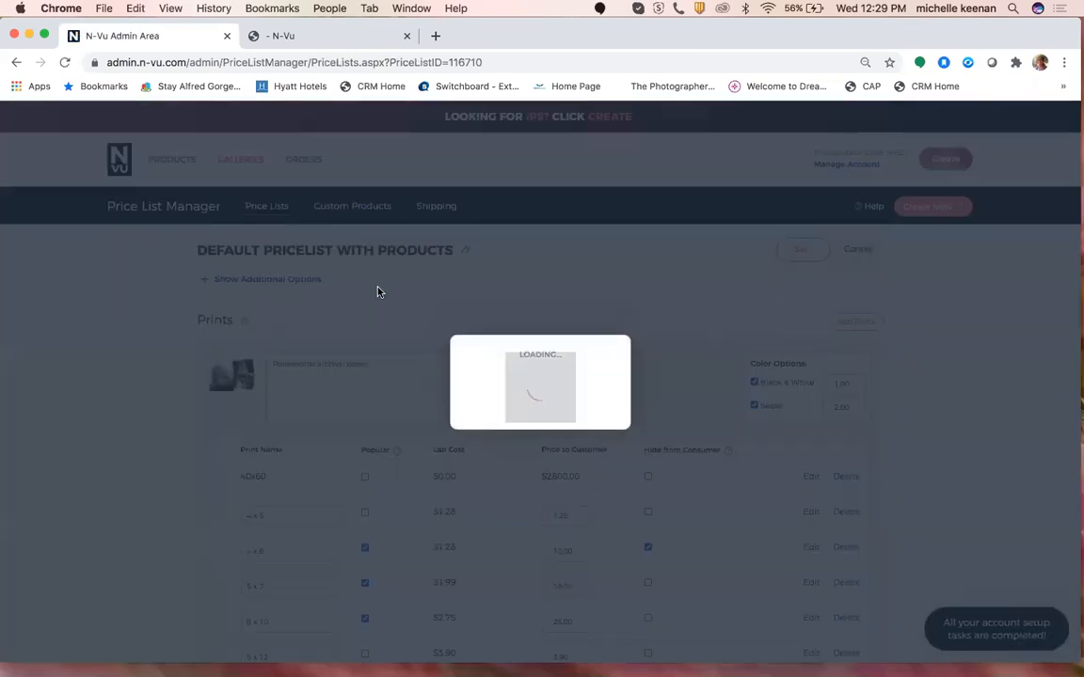
pyautogui.scroll(-3, 377, 291)
pyautogui.scroll(-20, 377, 291)
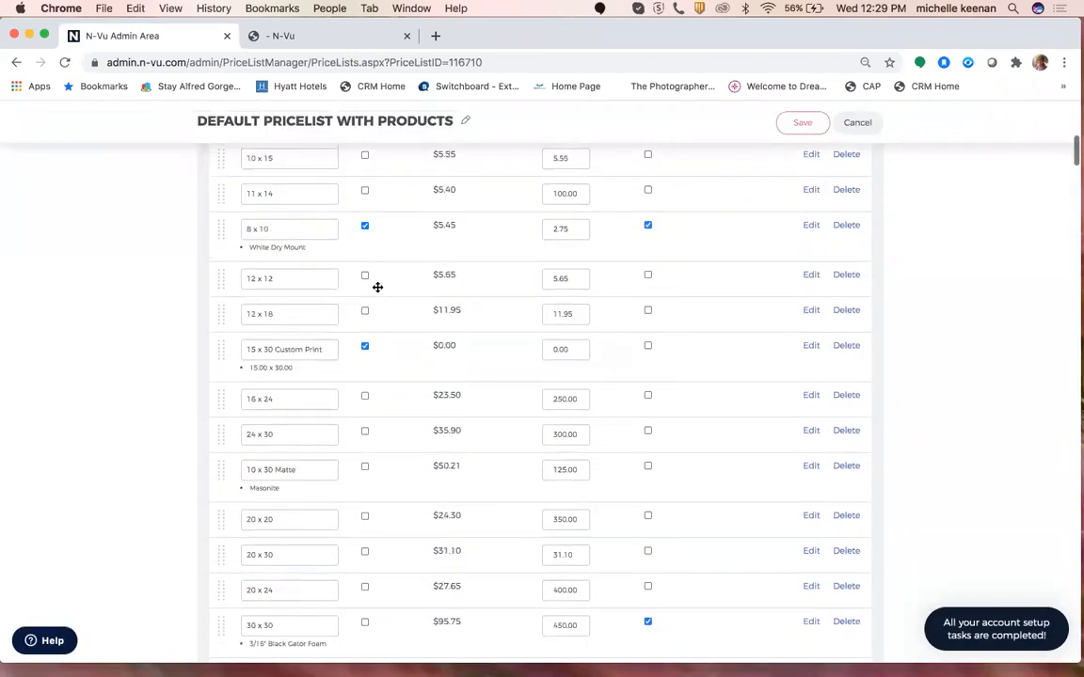
pyautogui.scroll(-20, 377, 291)
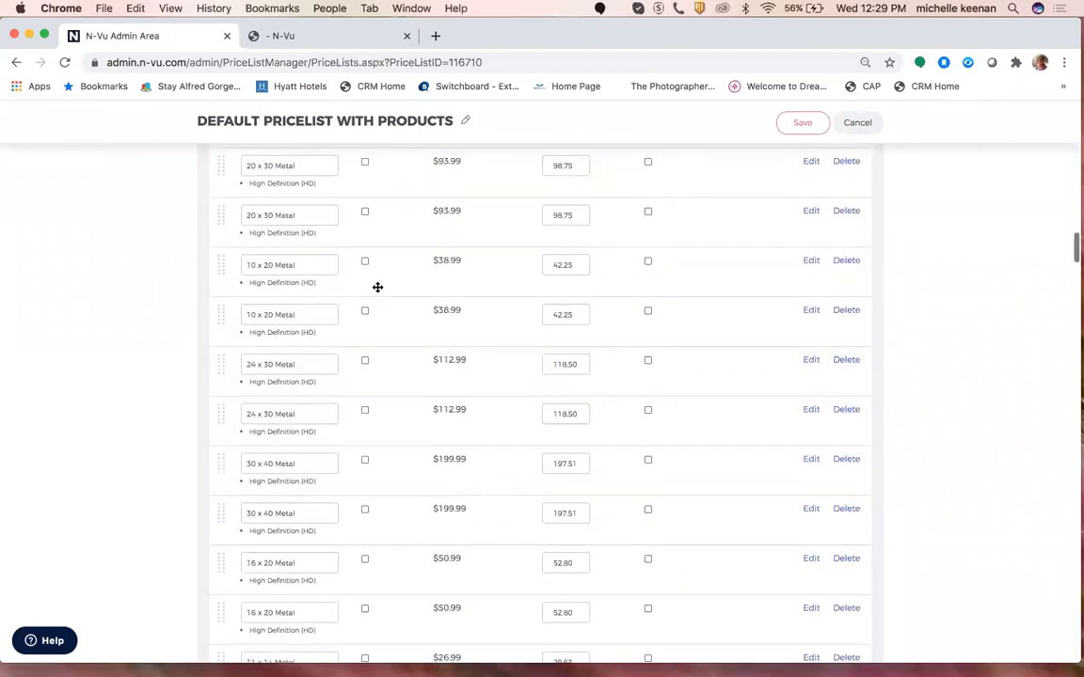
pyautogui.scroll(-1, 377, 291)
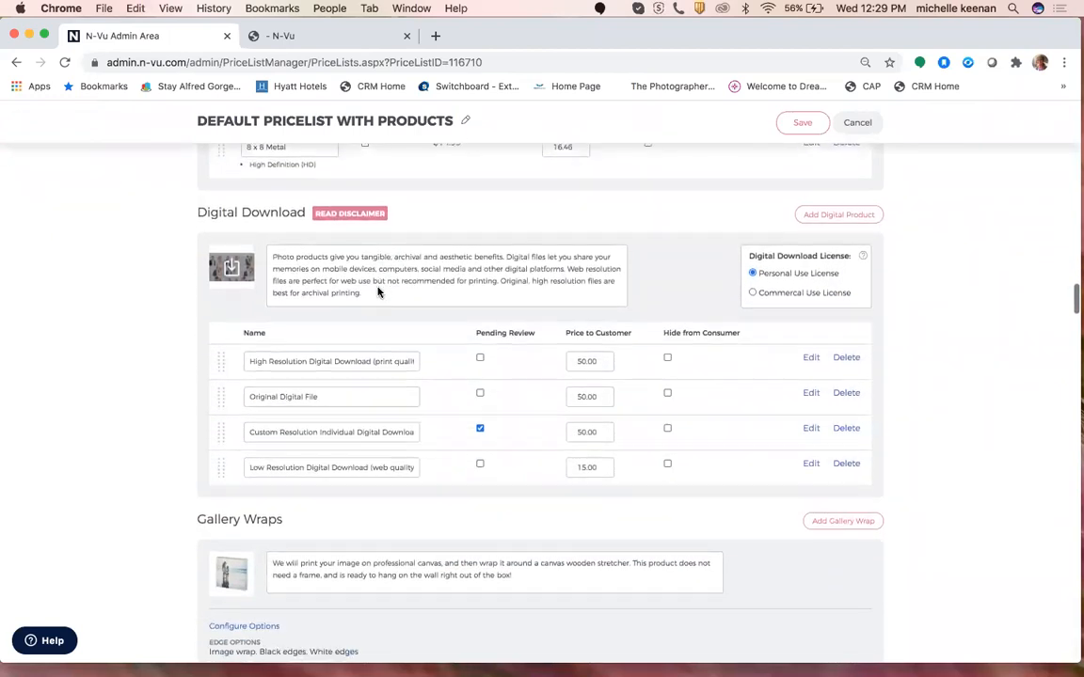
# Give the High Resolution Digital Download a Custom resolution of 1085px and close its dialog.
pyautogui.click(811, 360)
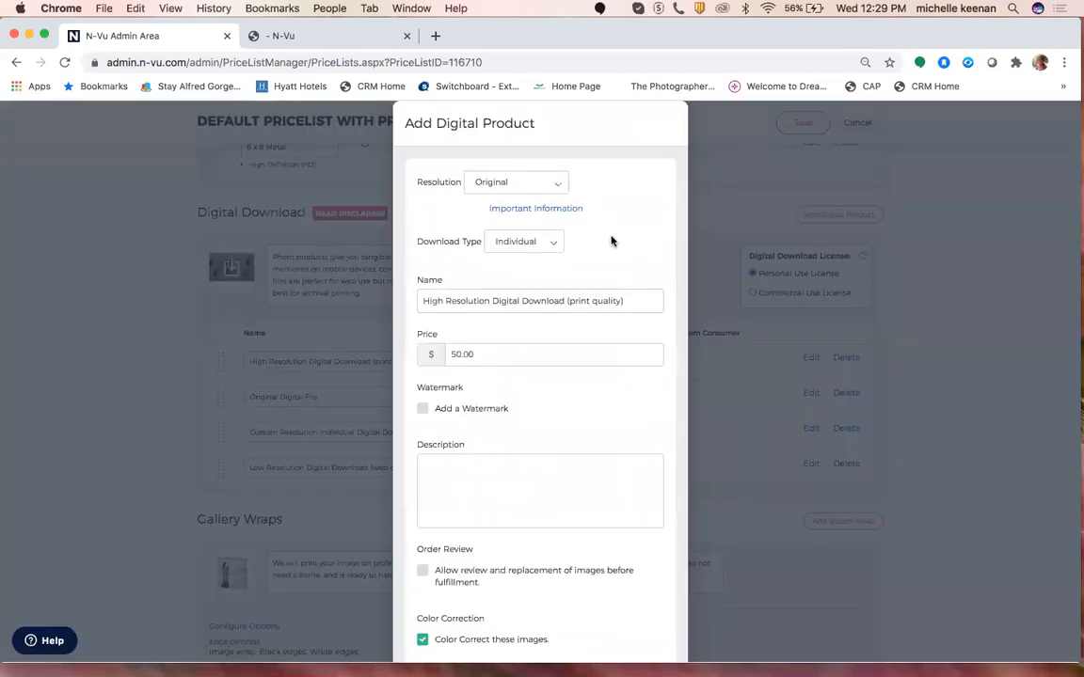
pyautogui.scroll(-3, 610, 241)
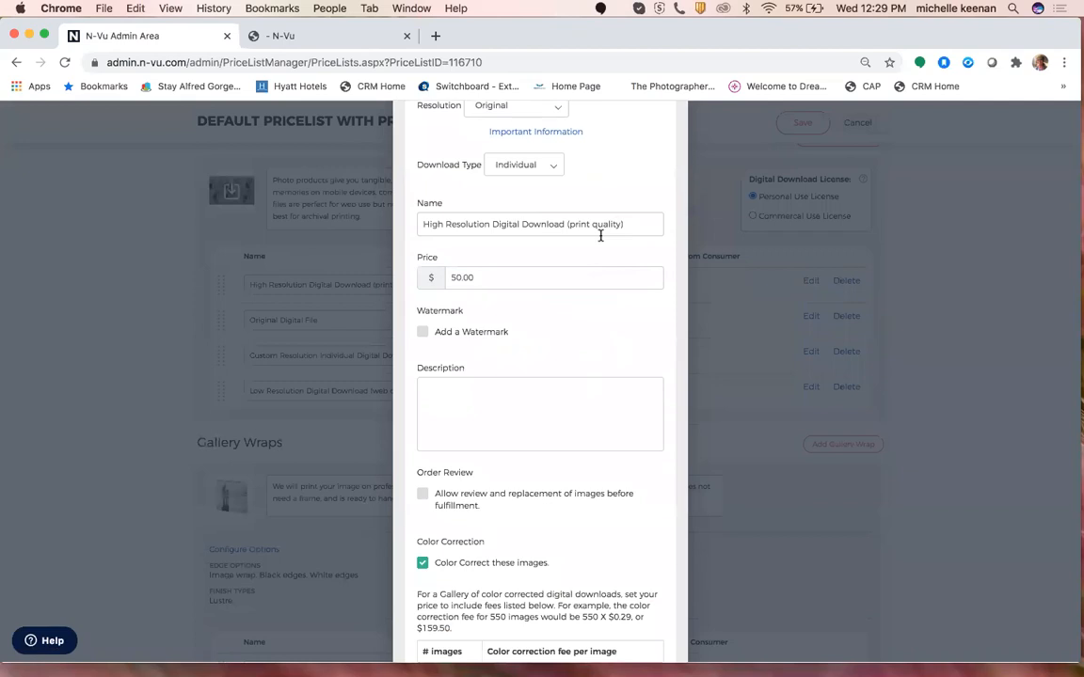
pyautogui.scroll(3, 600, 235)
pyautogui.click(556, 168)
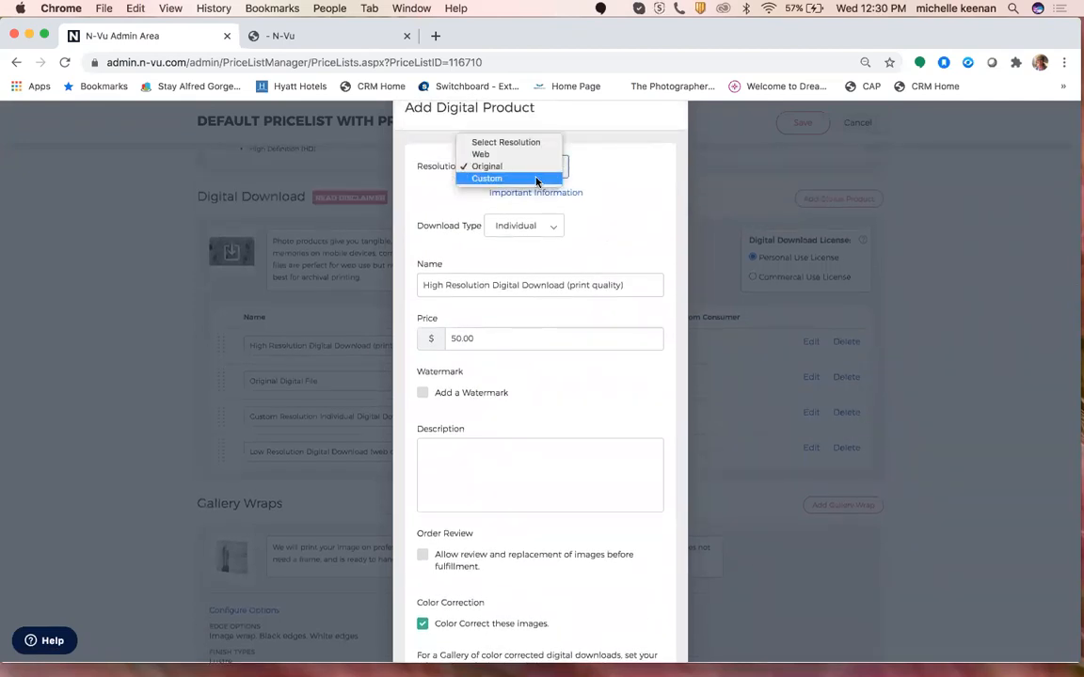
pyautogui.click(537, 184)
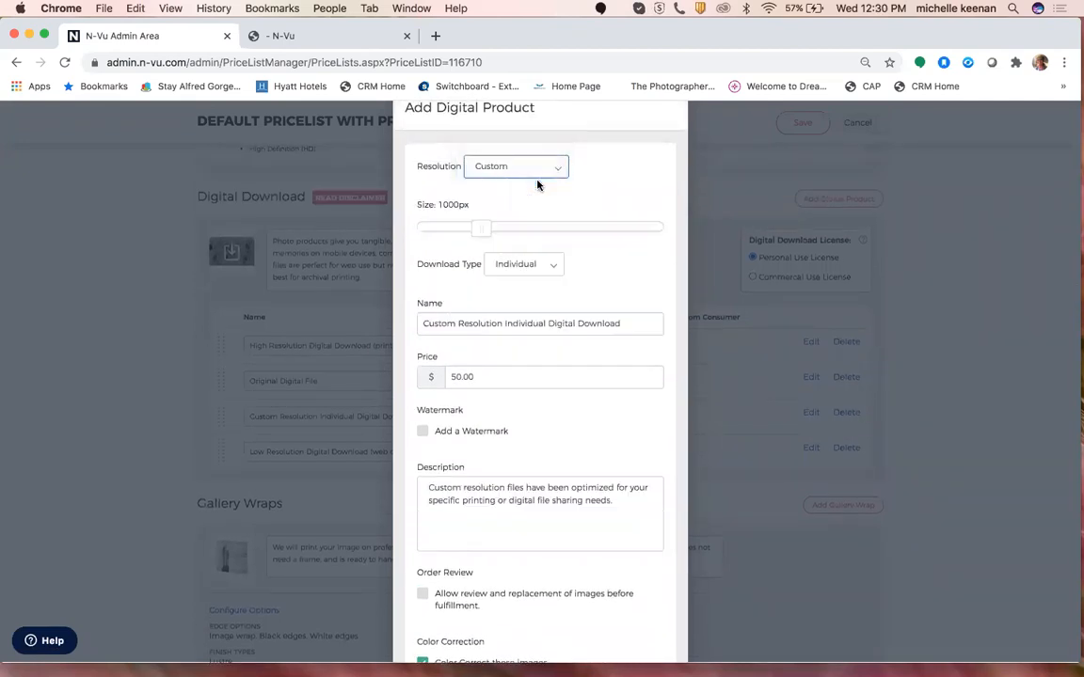
pyautogui.moveTo(480, 231)
pyautogui.mouseDown()
pyautogui.moveTo(496, 230)
pyautogui.moveTo(470, 232)
pyautogui.moveTo(486, 232)
pyautogui.mouseUp()
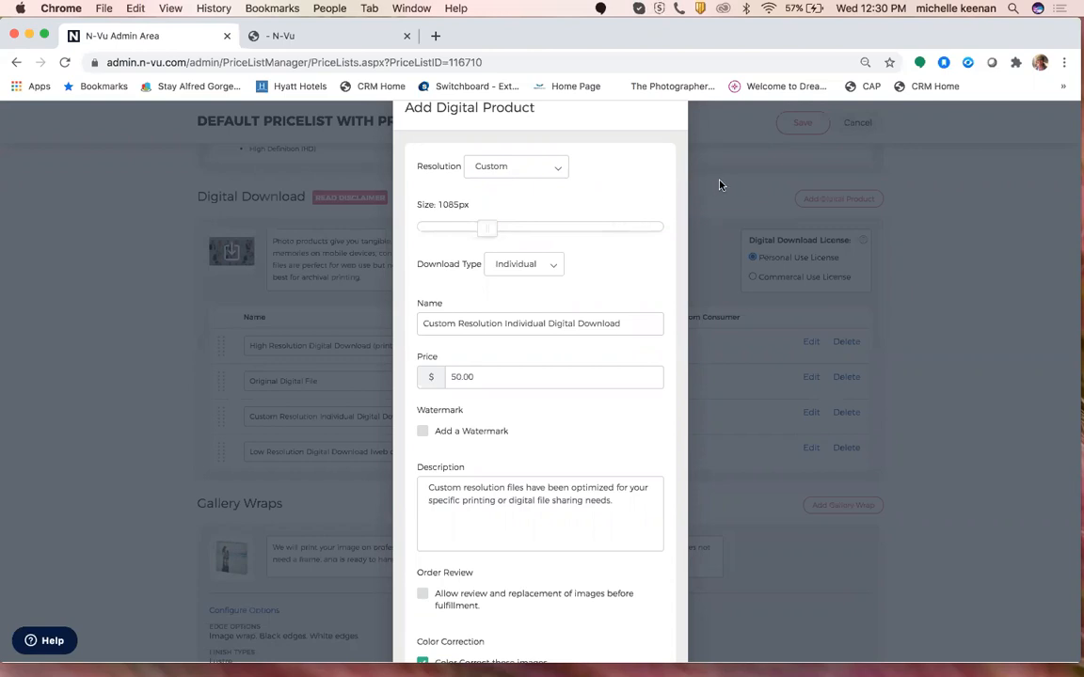
pyautogui.scroll(-5, 719, 185)
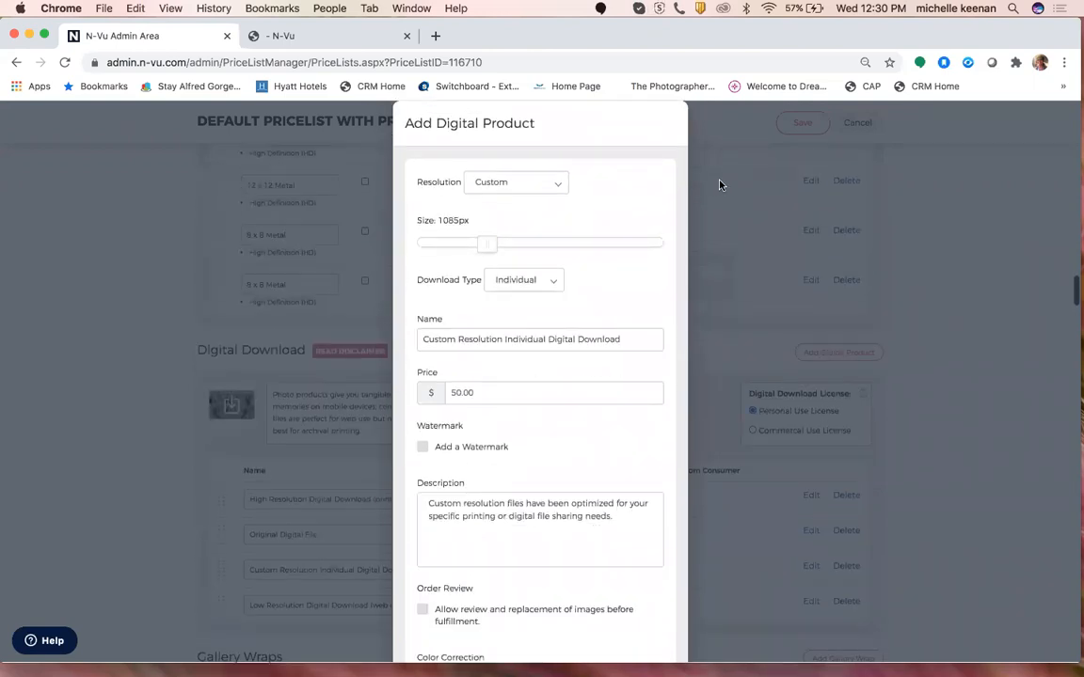
pyautogui.scroll(-3, 718, 184)
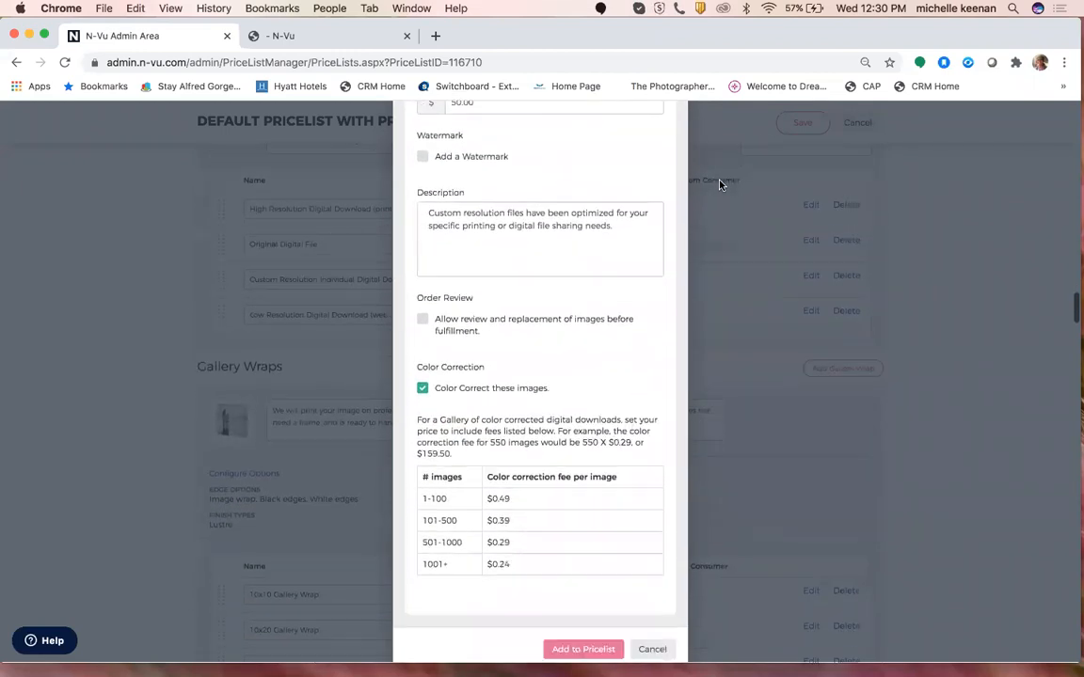
pyautogui.click(653, 641)
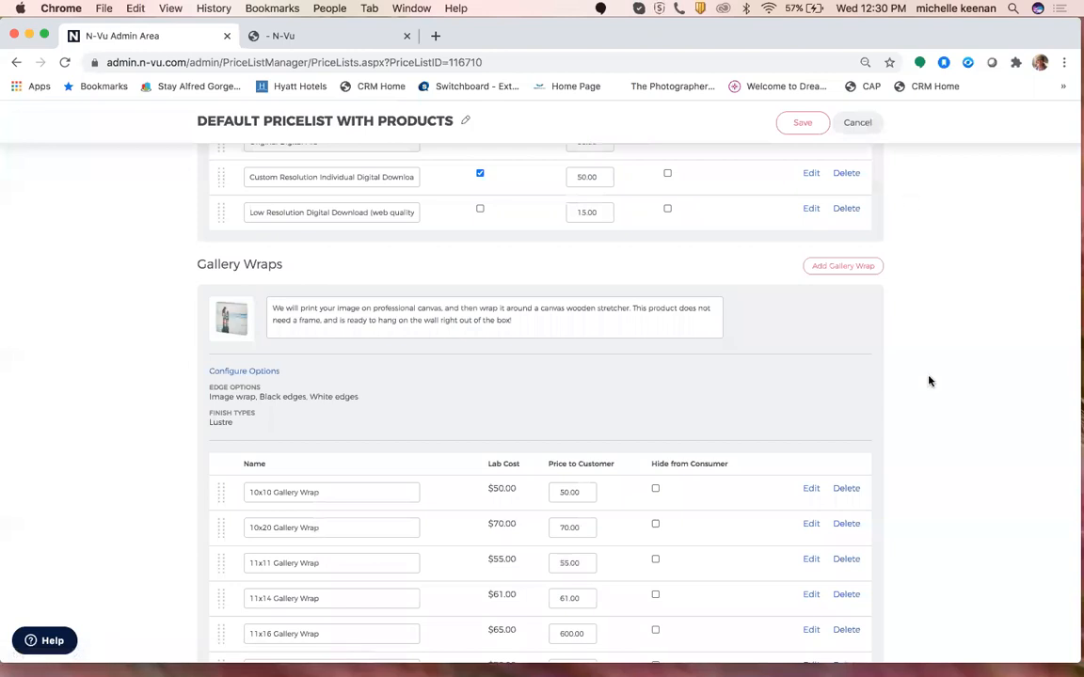
# Cancel the Default Pricelist with Products edits and go to Galleries > Gallery Manager.
pyautogui.scroll(15, 930, 376)
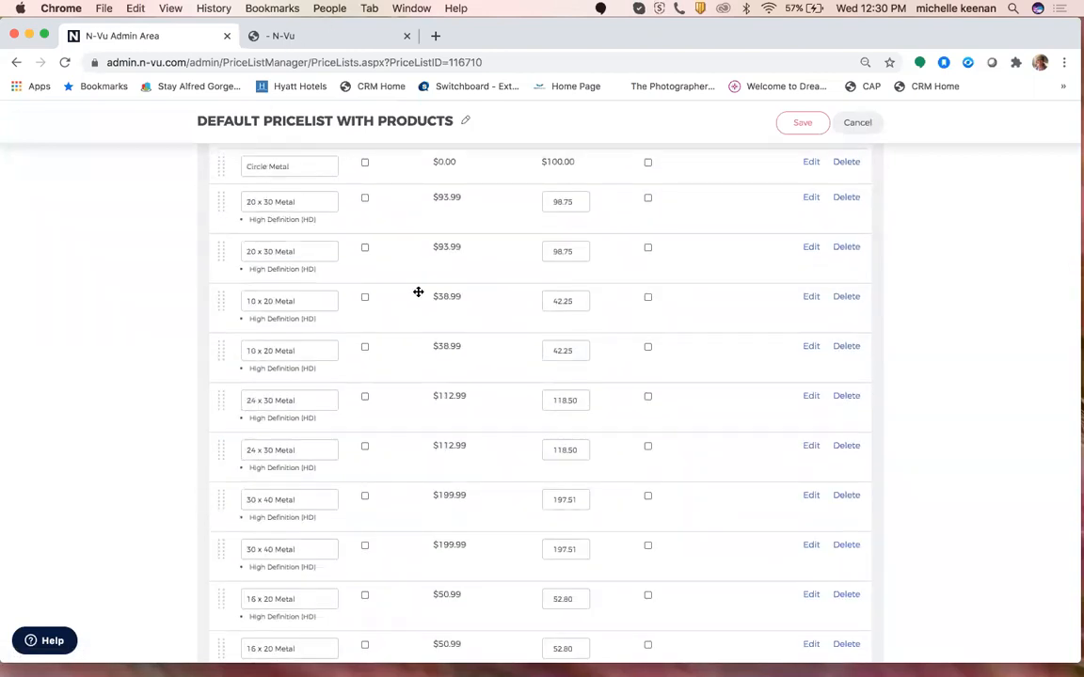
pyautogui.scroll(12, 419, 292)
pyautogui.click(857, 122)
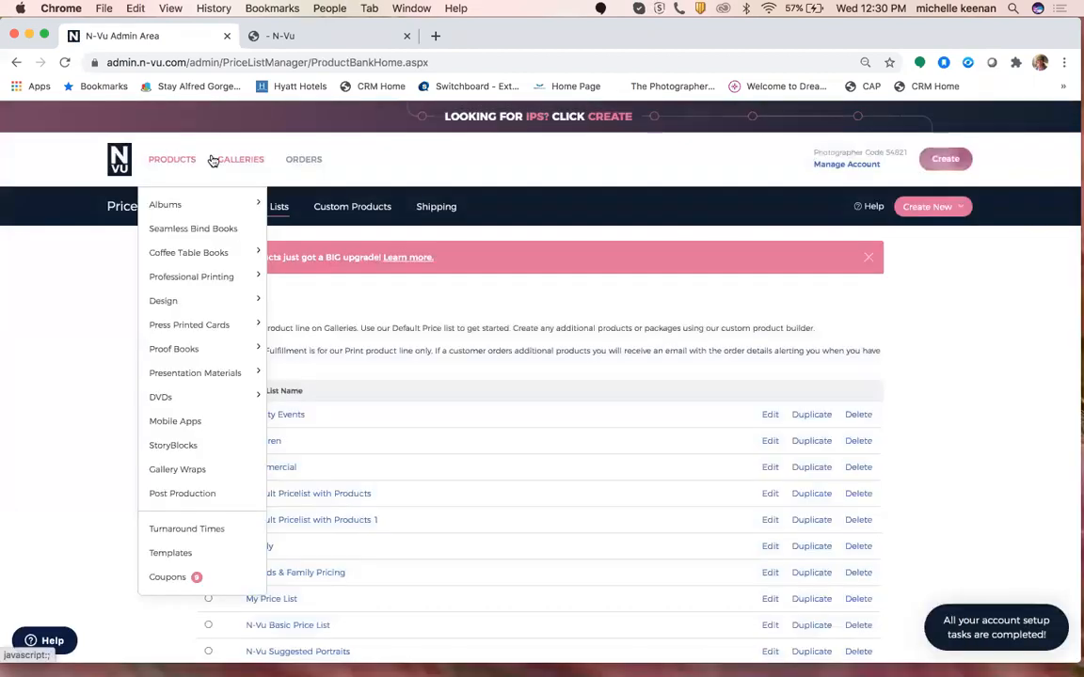
pyautogui.moveTo(238, 164)
pyautogui.click(236, 203)
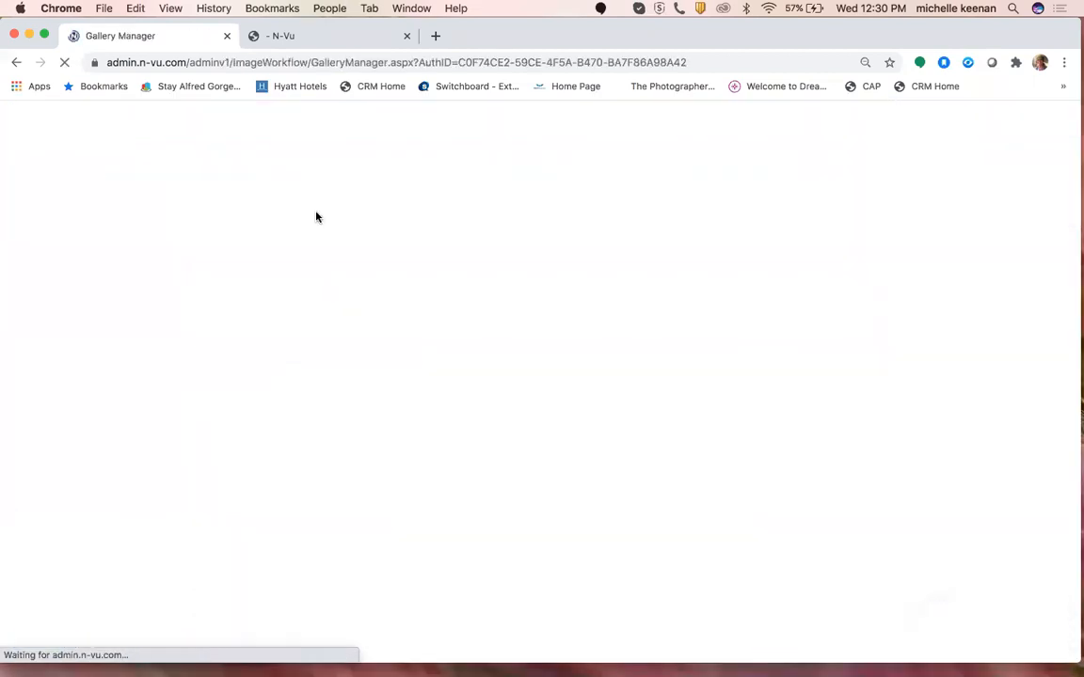